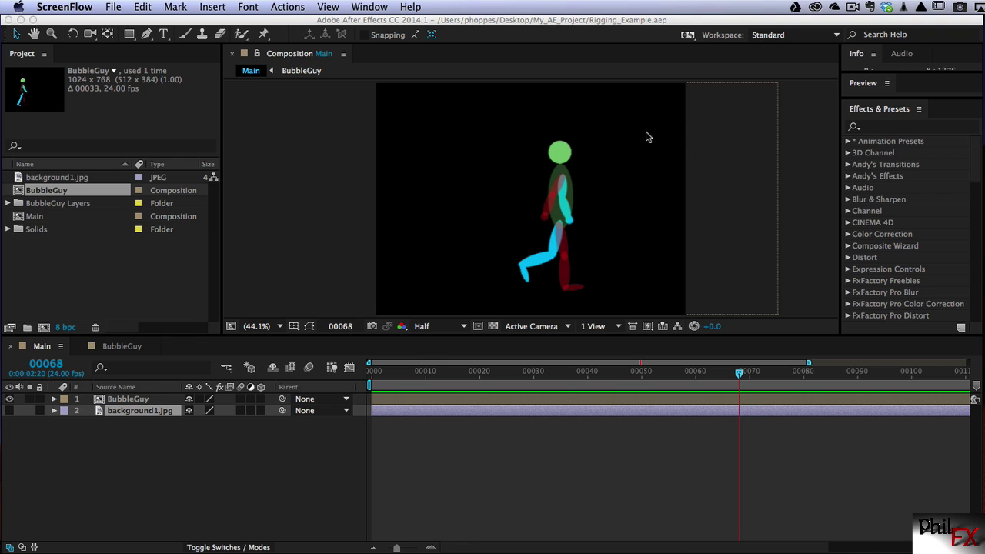
# - Preview the character's walk animation in the Main composition from the first frame, replaying it and rewinding to the start
pyautogui.click(923, 99)
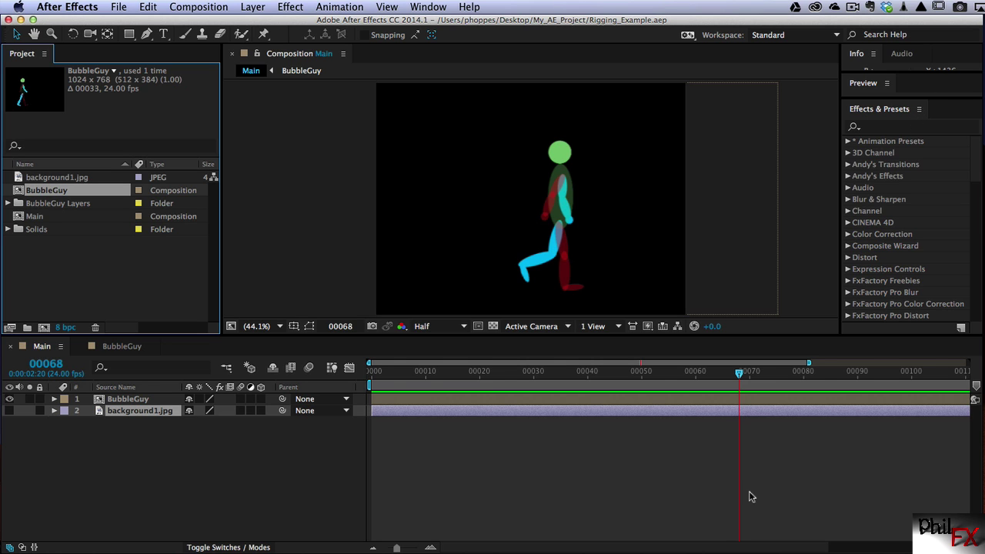
pyautogui.moveTo(739, 375); pyautogui.dragTo(377, 375)
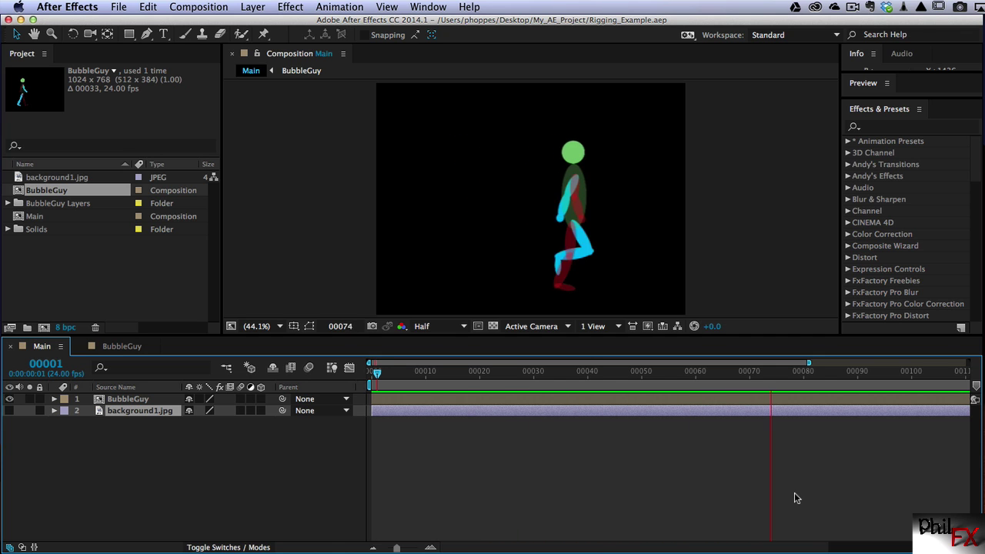
pyautogui.press('space')
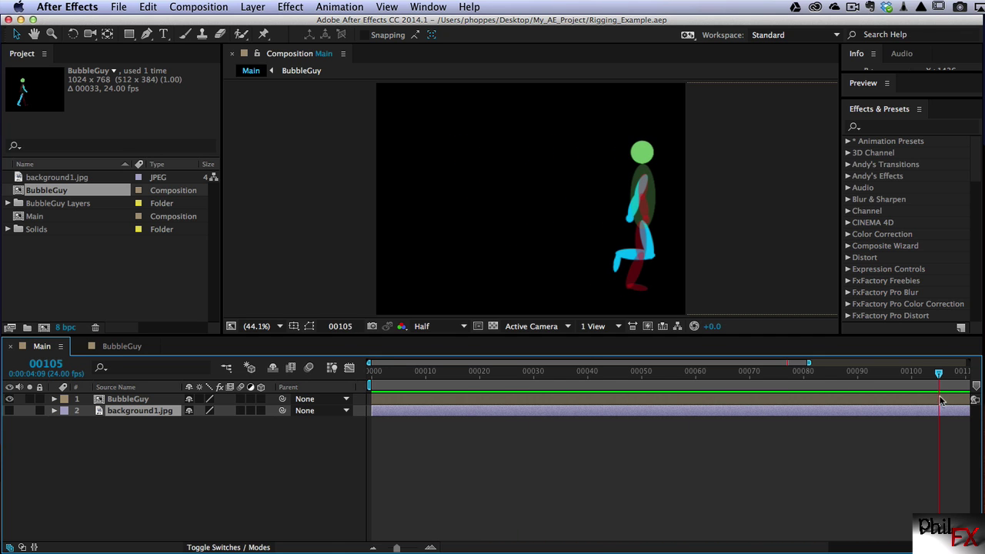
pyautogui.moveTo(940, 376); pyautogui.dragTo(349, 372)
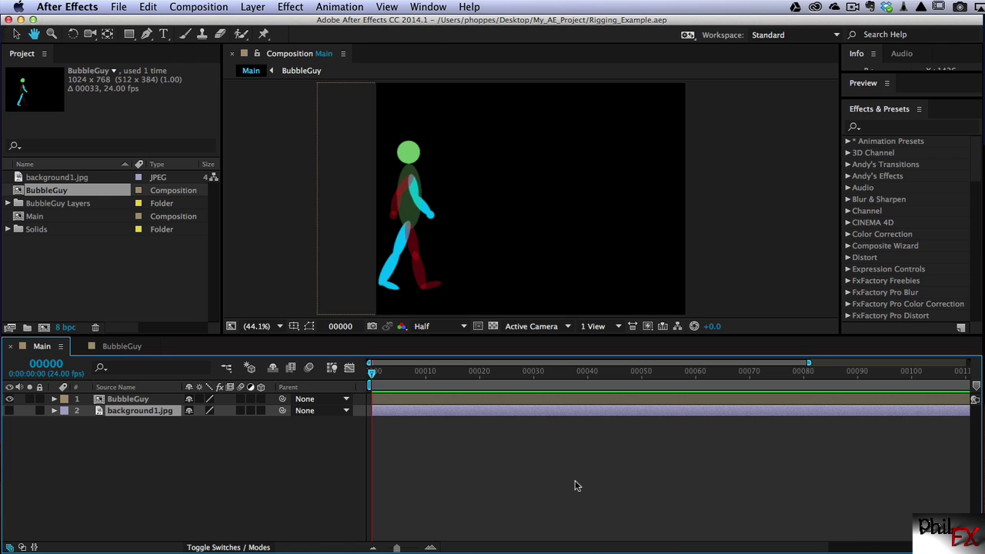
pyautogui.press('space')
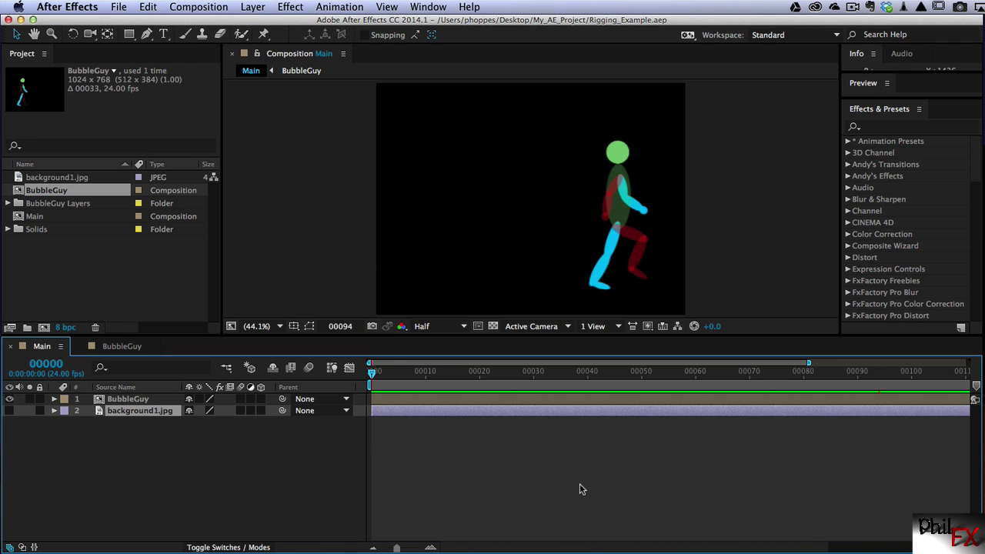
pyautogui.press('space')
pyautogui.moveTo(879, 379); pyautogui.dragTo(382, 376)
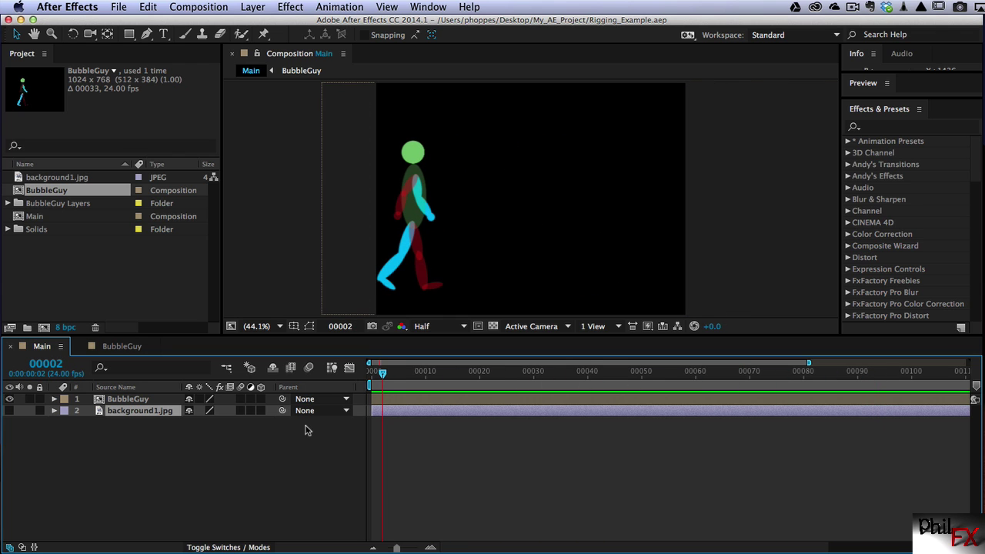
# - Show the background1.jpg layer in the Main composition, play the walk over it and return to frame 0
pyautogui.click(9, 410)
pyautogui.press('space')
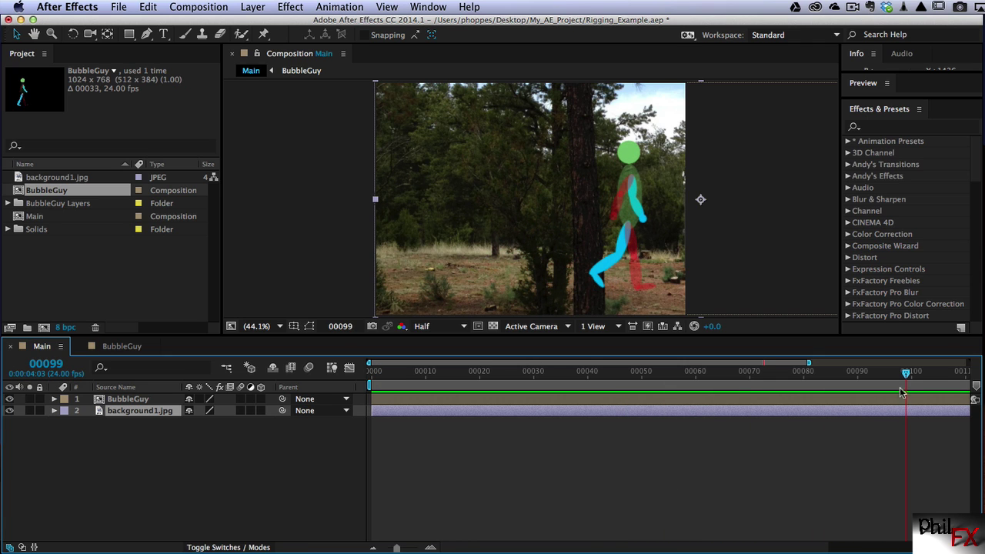
pyautogui.moveTo(904, 376); pyautogui.dragTo(157, 432)
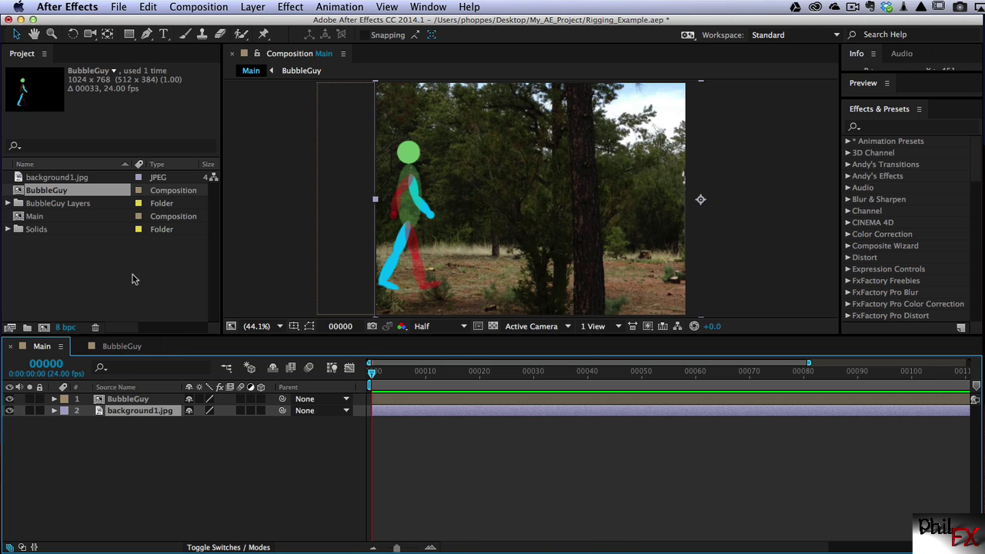
# - Import BubbleGuy.psd from the Stills folder as Composition – Retain Layer Sizes with Editable Layer Styles
pyautogui.click(72, 265)
pyautogui.doubleClick(72, 264)
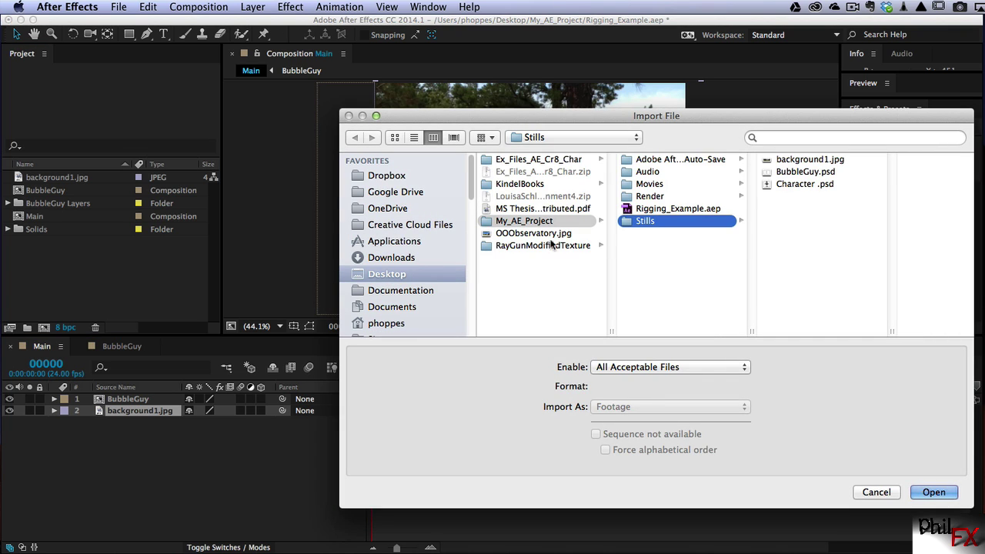
pyautogui.click(774, 171)
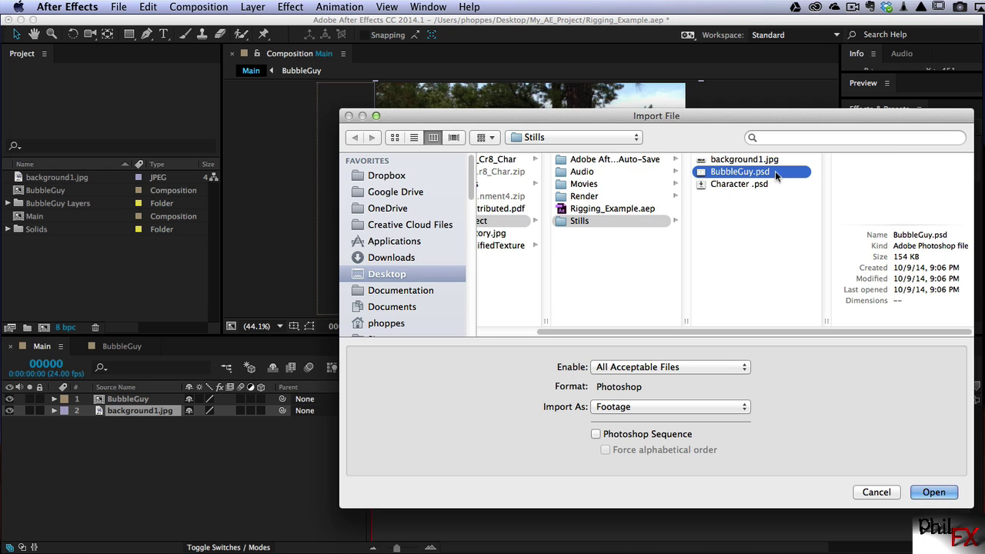
pyautogui.click(932, 492)
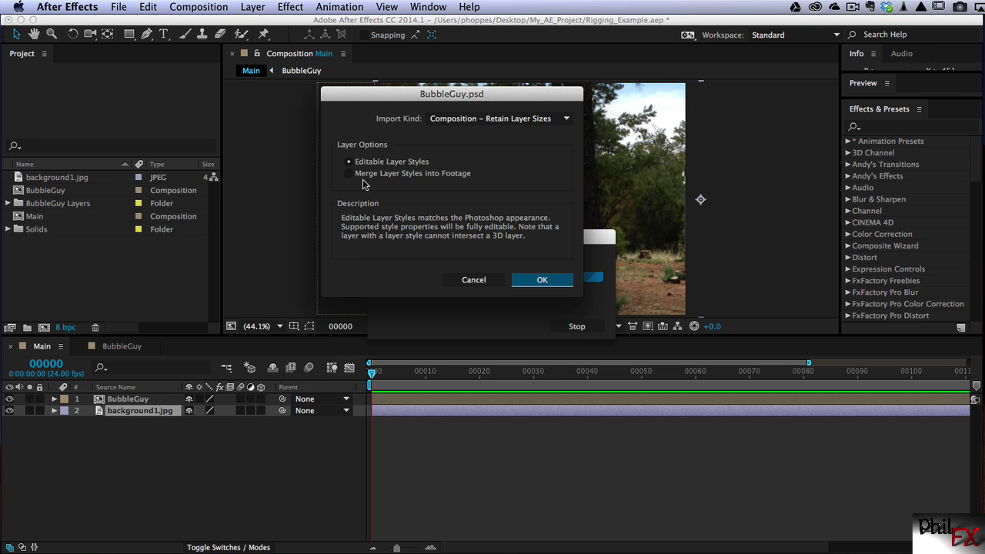
pyautogui.click(542, 280)
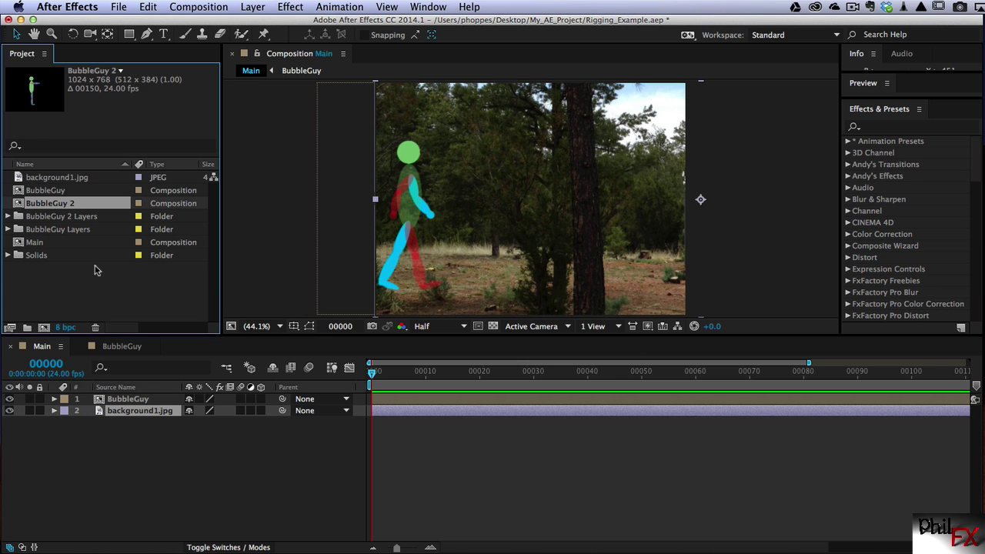
# - Open the BubbleGuy 2 composition and set its duration to 34 frames in the composition settings
pyautogui.doubleClick(18, 204)
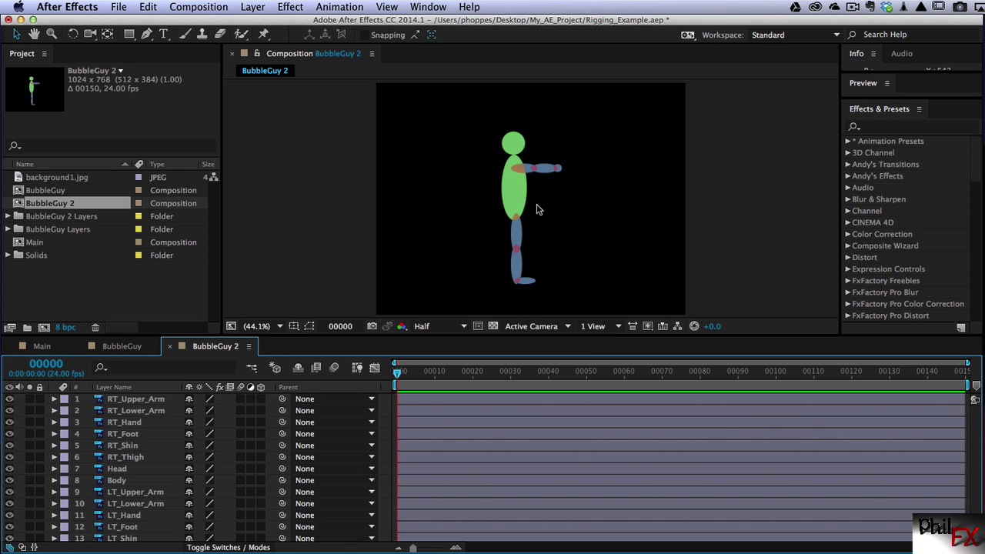
pyautogui.rightClick(18, 204)
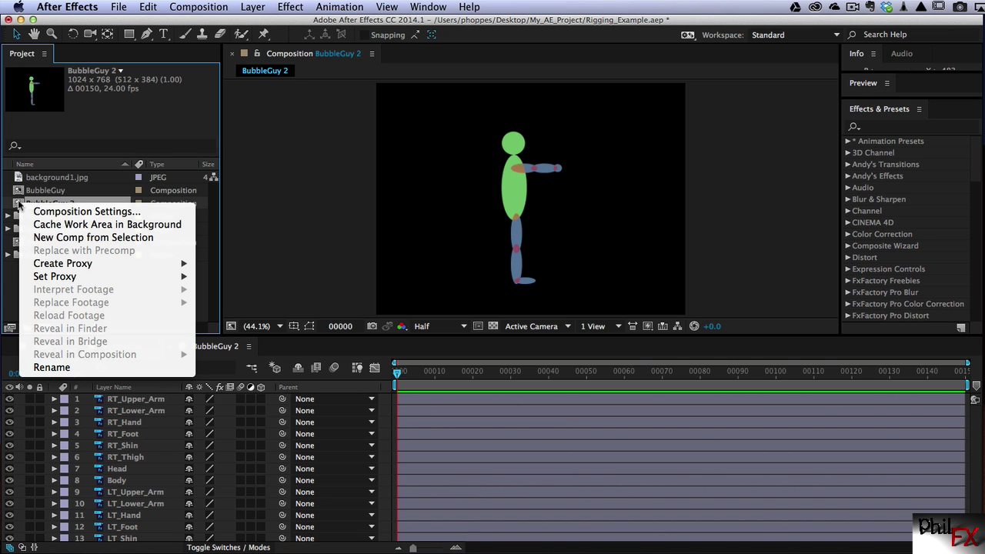
pyautogui.click(73, 211)
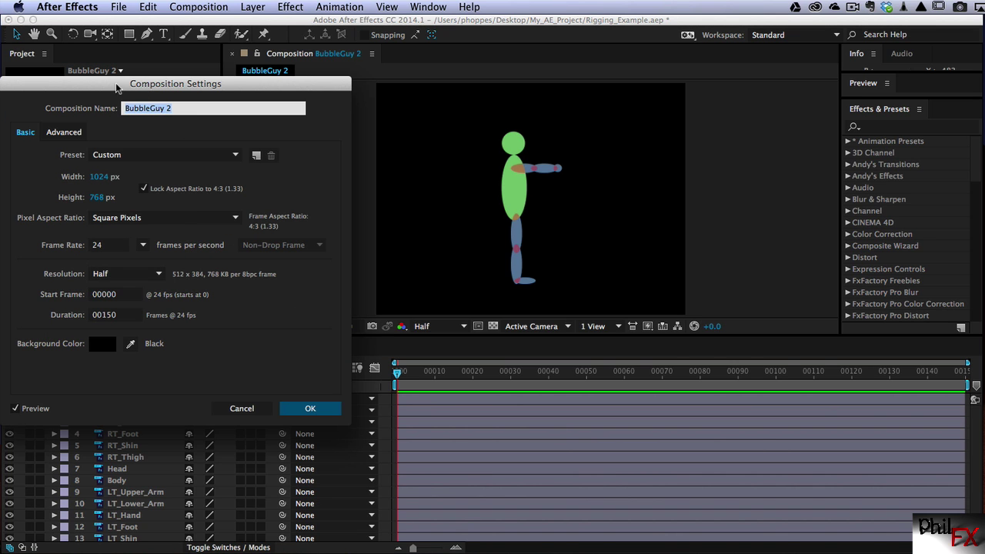
pyautogui.moveTo(118, 89); pyautogui.dragTo(330, 122)
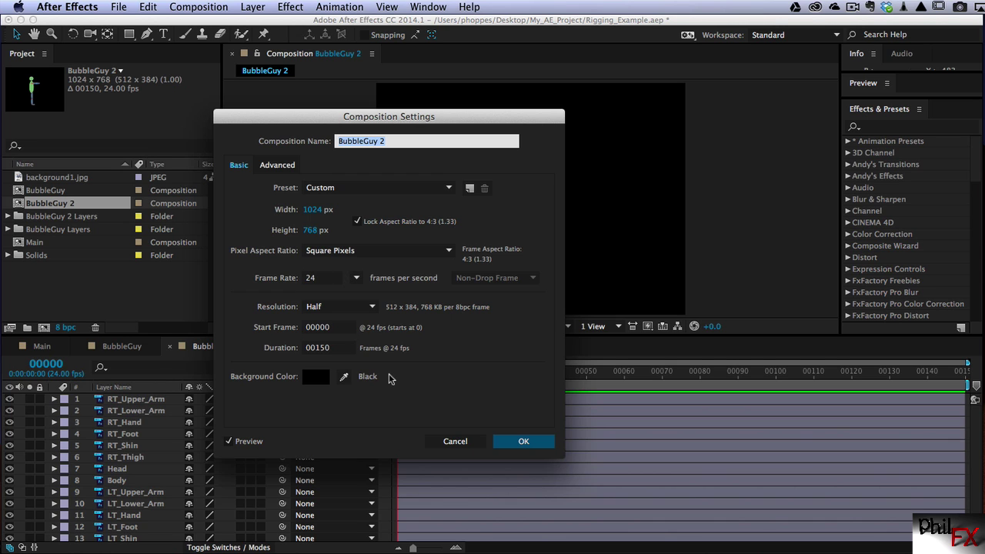
pyautogui.moveTo(335, 121); pyautogui.dragTo(326, 112)
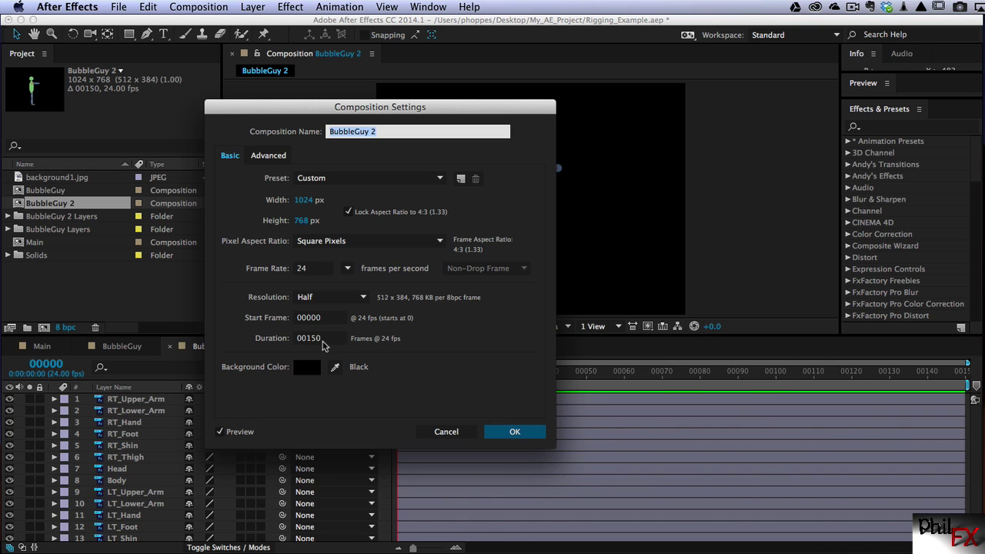
pyautogui.click(324, 340)
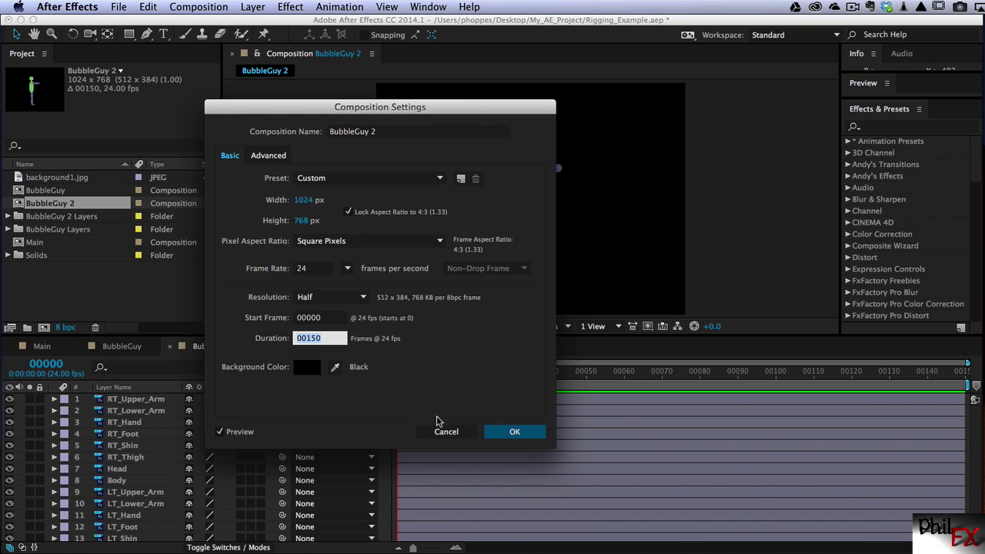
pyautogui.write('34')
pyautogui.click(310, 376)
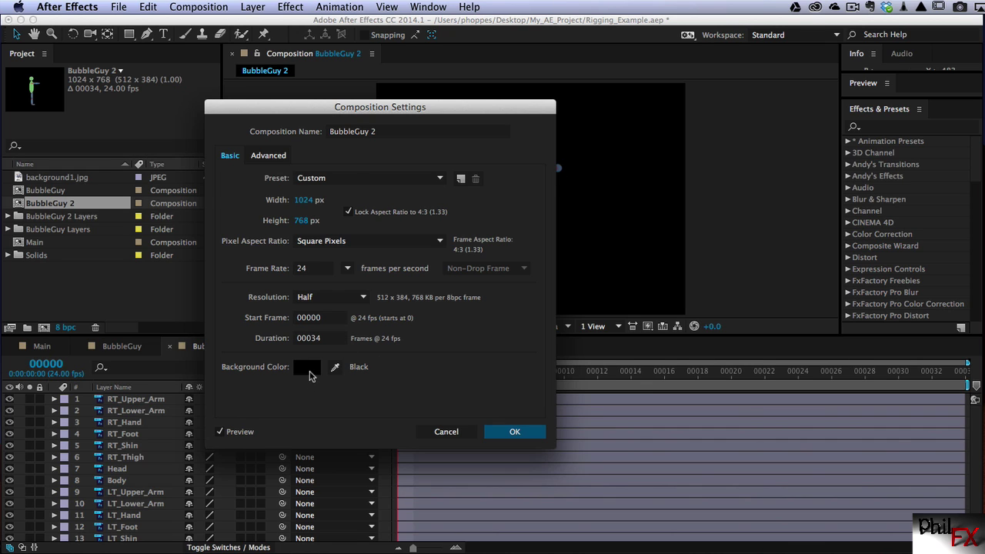
# - Set the BubbleGuy 2 composition's background color to white (FFFFFF) and apply the composition settings
pyautogui.click(308, 368)
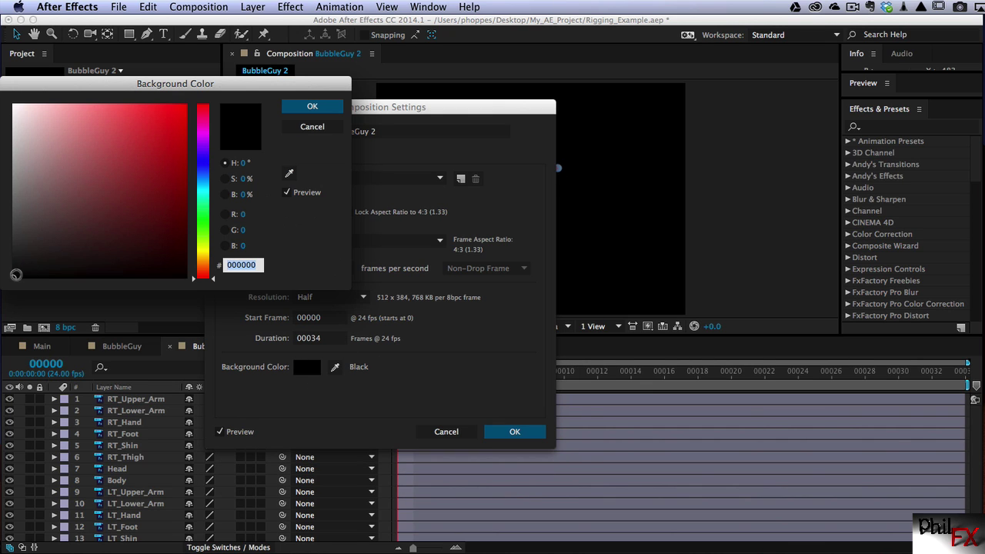
pyautogui.write('FFFFFF')
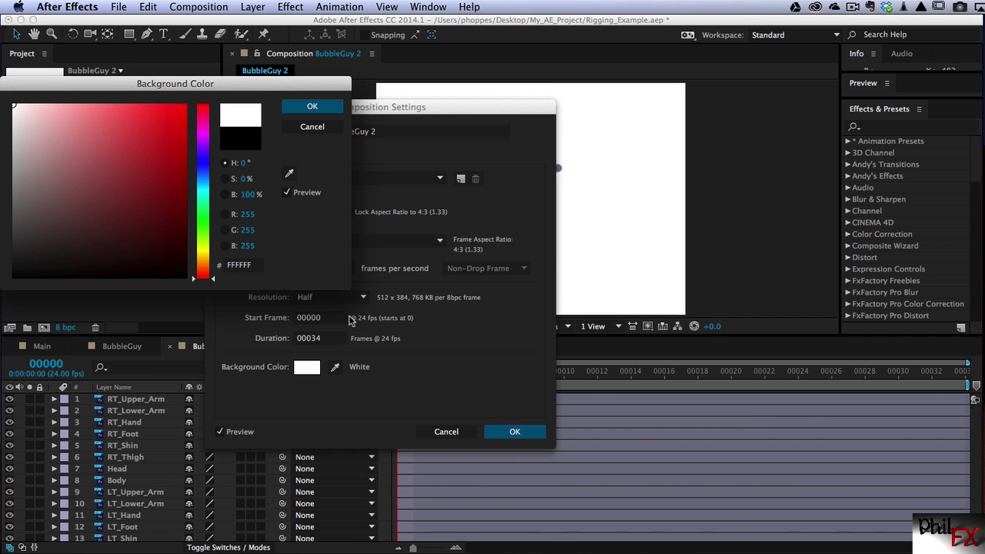
pyautogui.click(308, 109)
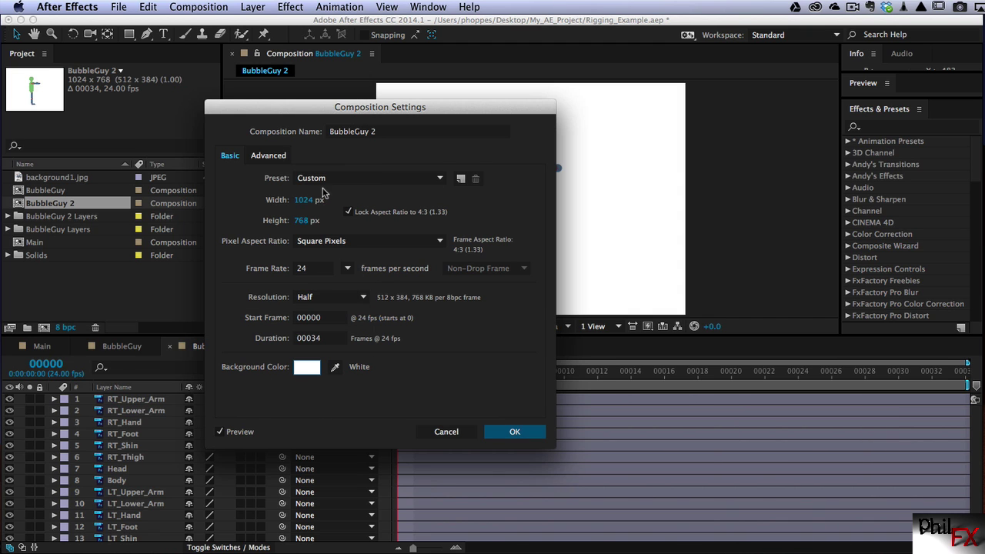
pyautogui.click(508, 435)
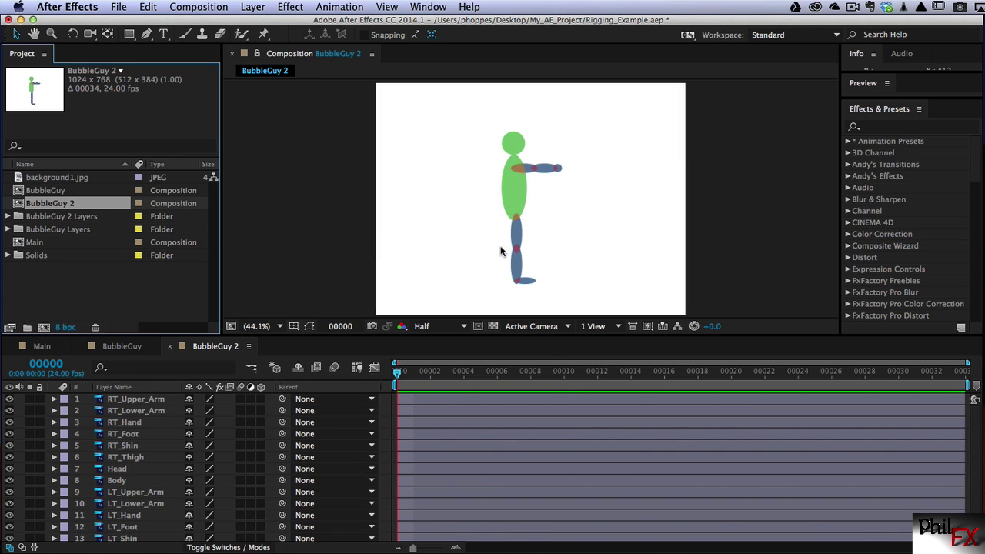
# - Move the Body layer's anchor point to the hips at the base of the torso using the Pan Behind tool
pyautogui.click(511, 190)
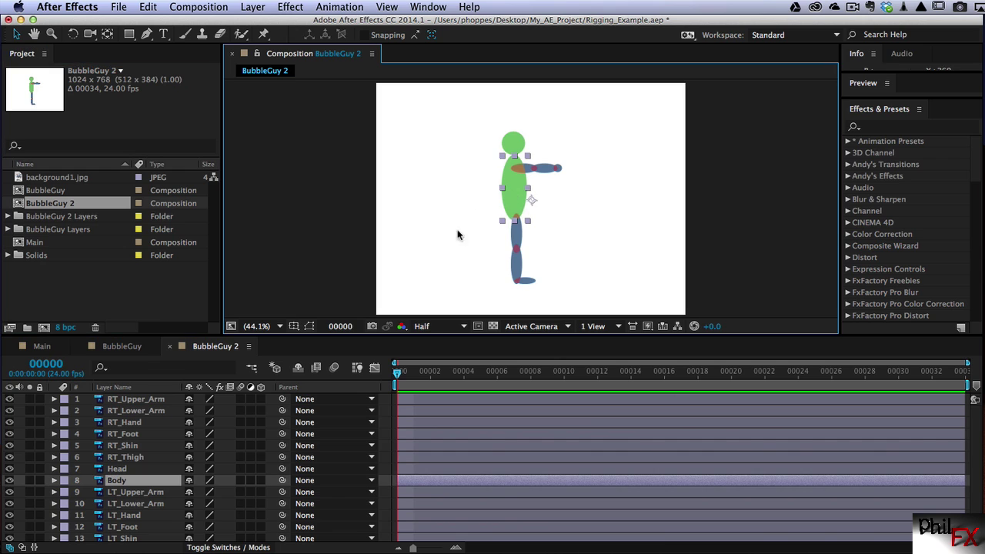
pyautogui.click(518, 146)
pyautogui.click(516, 199)
pyautogui.click(108, 34)
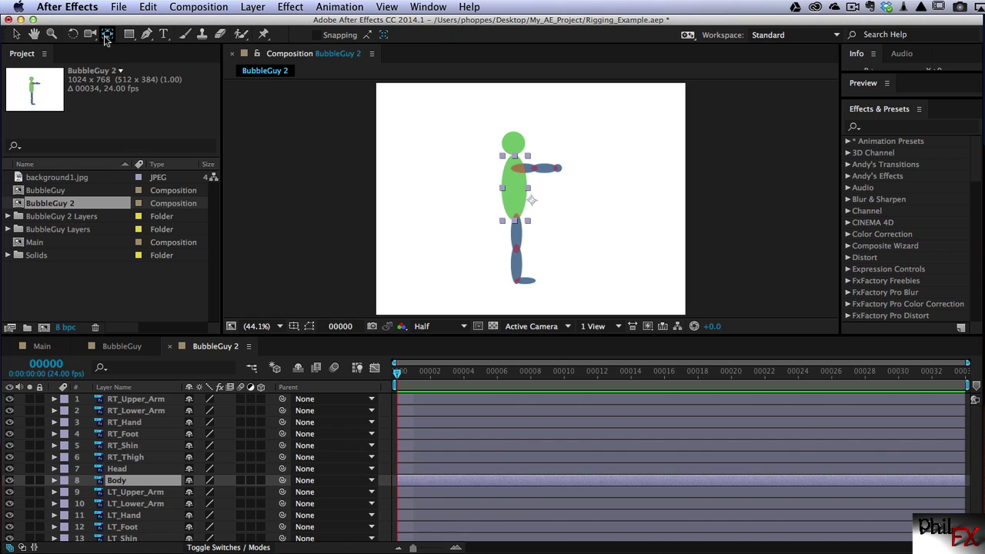
pyautogui.moveTo(530, 201); pyautogui.dragTo(514, 212)
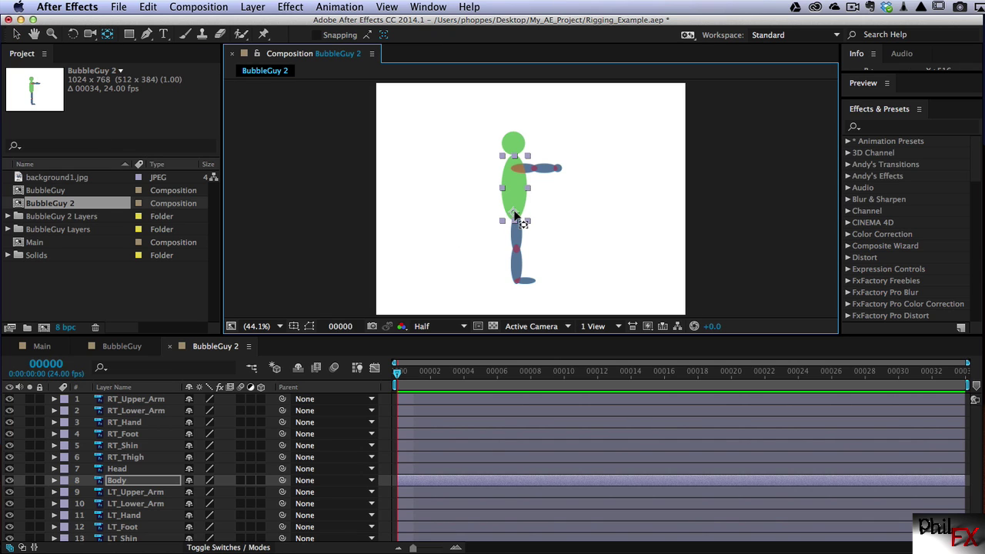
# - Move the Head layer's anchor point to the neck, where the head meets the torso
pyautogui.click(506, 147)
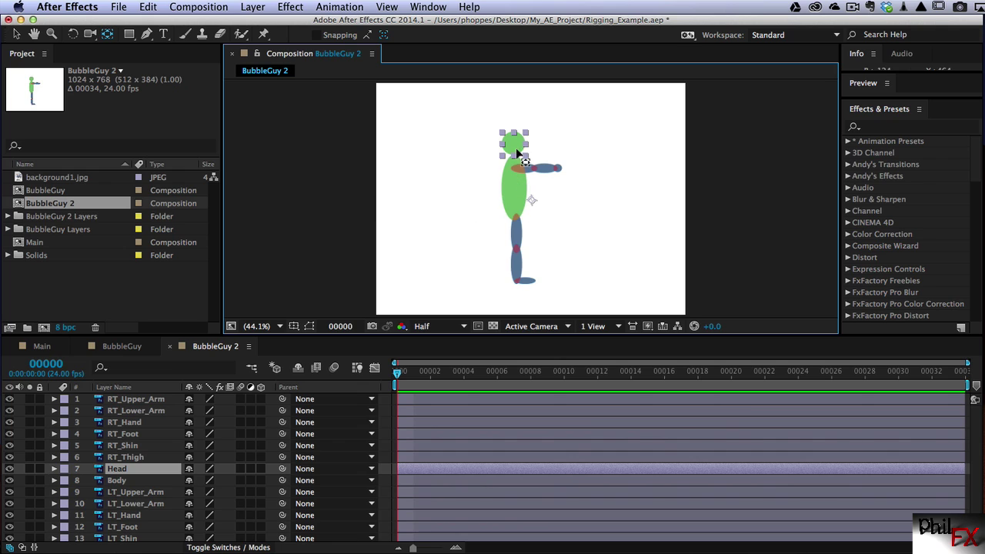
pyautogui.moveTo(532, 202); pyautogui.dragTo(516, 156)
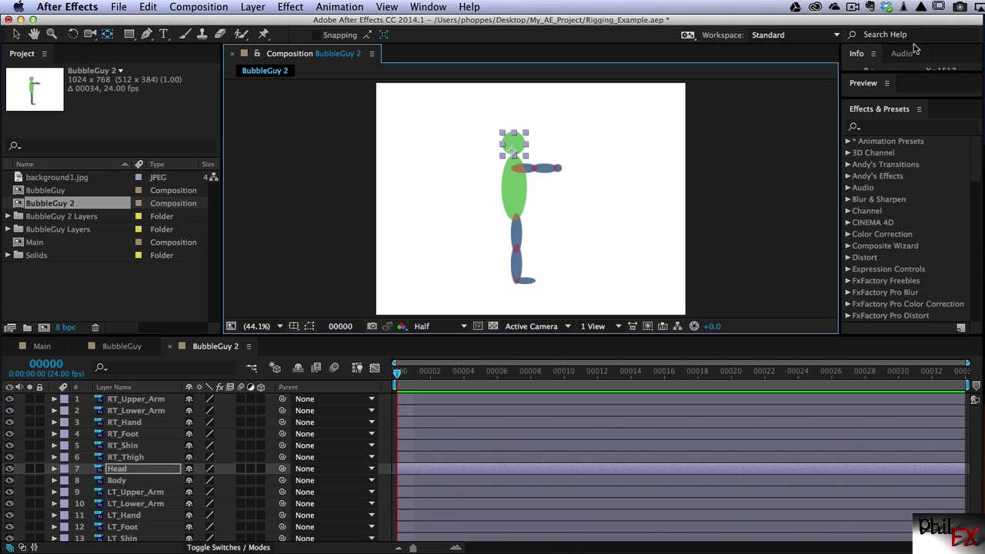
pyautogui.click(860, 10)
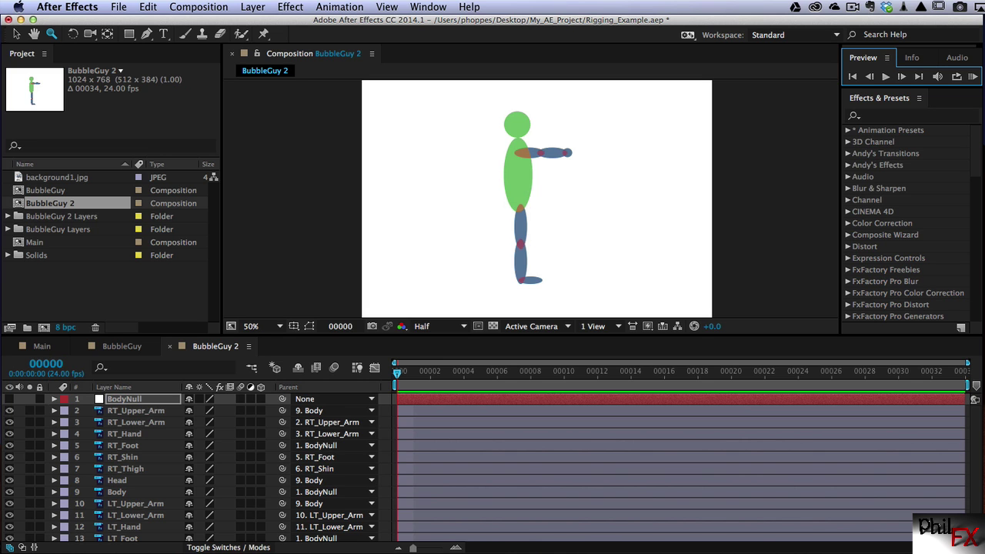
# - Consult the Guide for speed page of Art184_284_Week07.pdf in Preview, minimize the document and return to After Effects
pyautogui.click(954, 551)
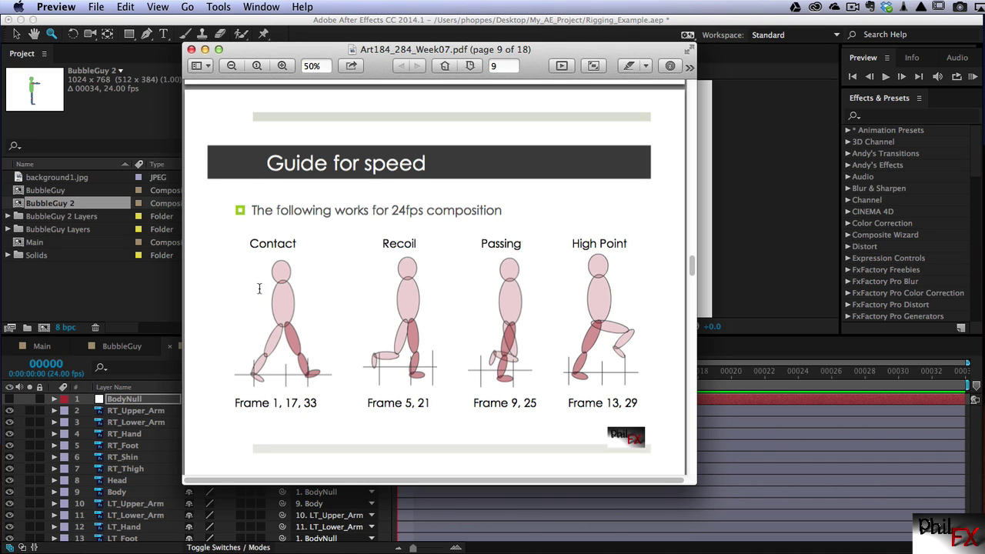
pyautogui.click(205, 49)
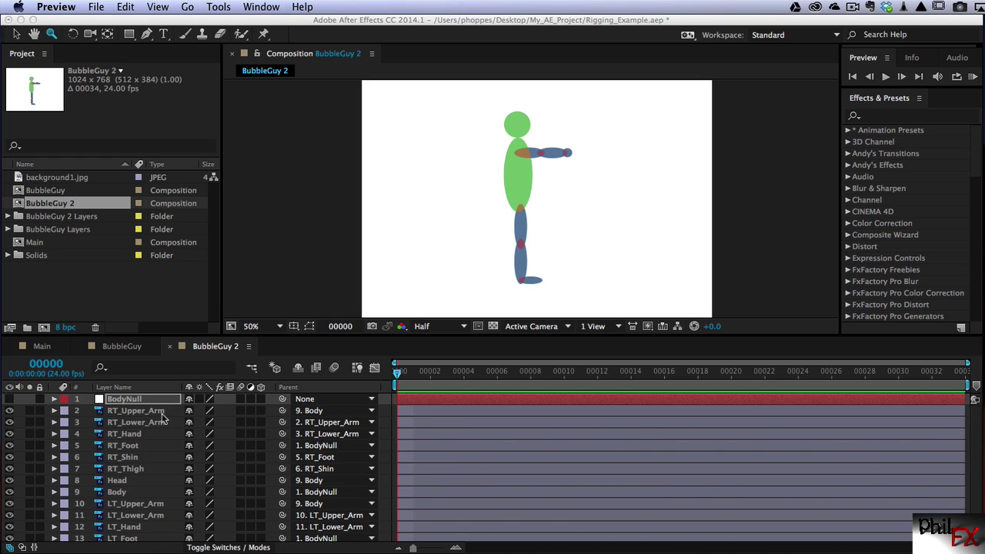
pyautogui.click(190, 415)
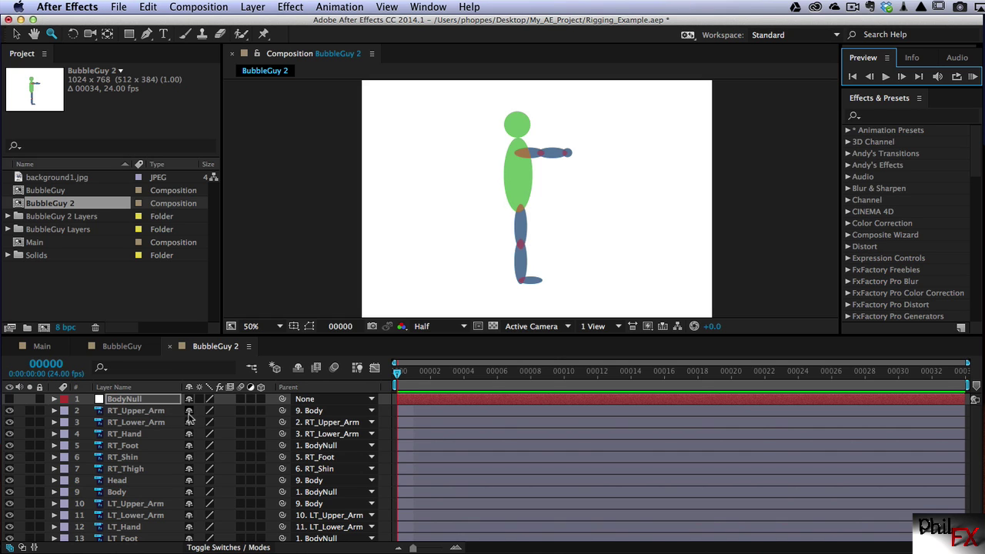
# - Mark the right and left arm and hand layers, Head and Body as shy, and hide shy layers in the timeline
pyautogui.click(189, 413)
pyautogui.click(189, 422)
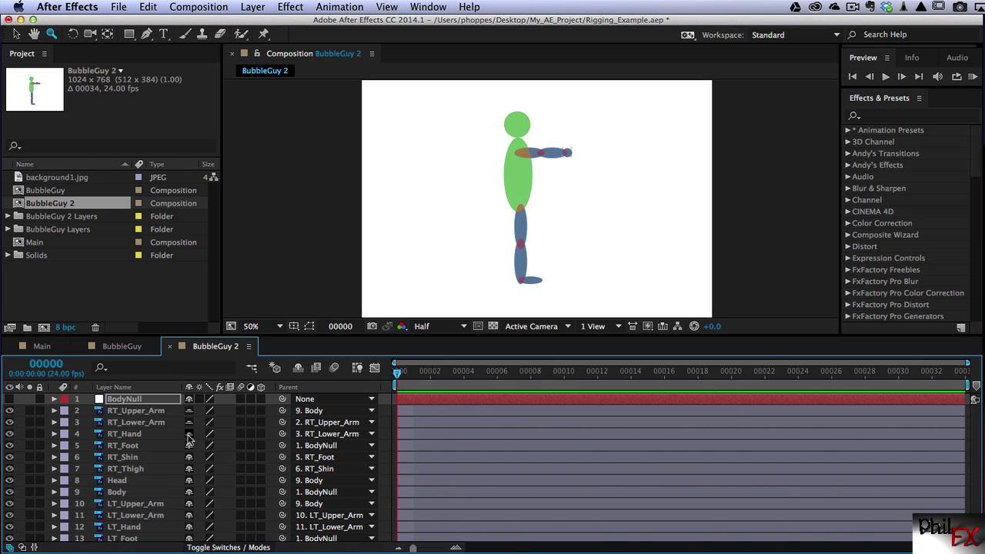
pyautogui.click(189, 480)
pyautogui.moveTo(189, 505); pyautogui.dragTo(194, 531)
pyautogui.click(297, 369)
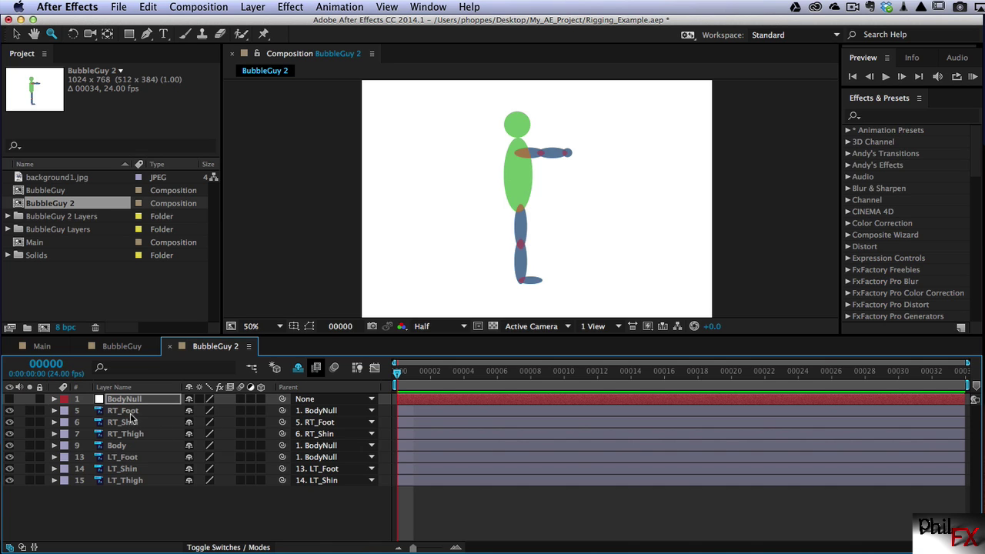
pyautogui.click(190, 446)
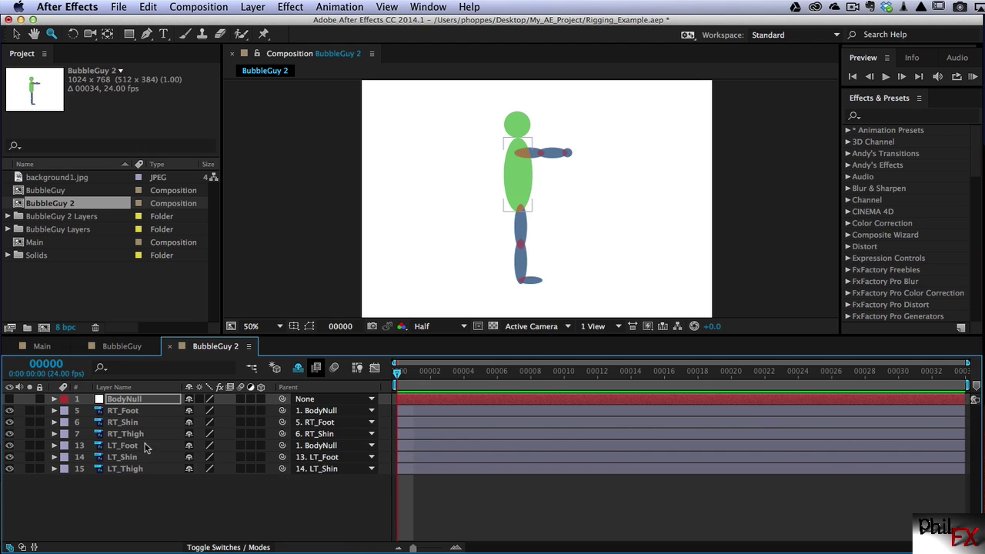
# - Set starting Rotation and Position keyframes at frame 0 on all six right and left foot, shin and thigh layers
pyautogui.click(118, 413)
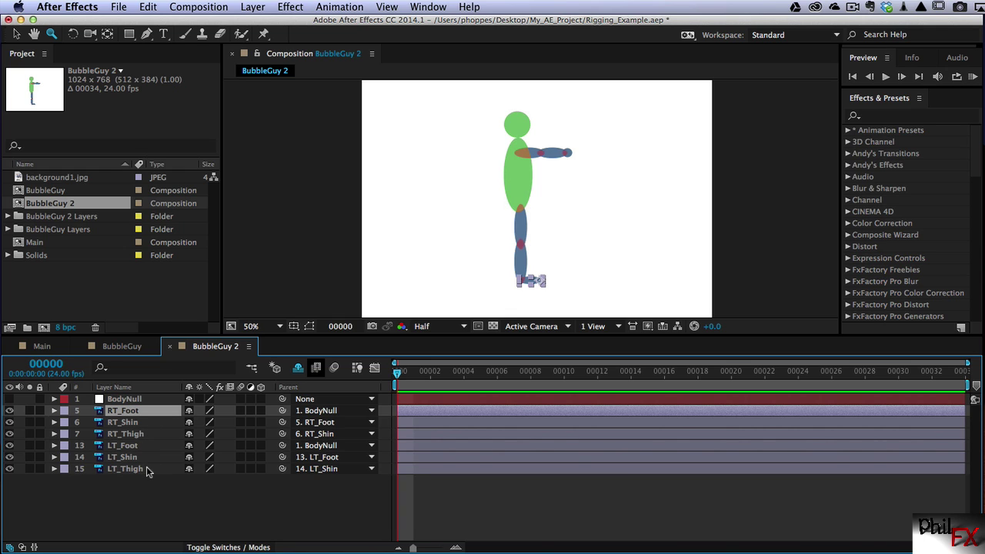
pyautogui.keyDown('shift'); pyautogui.click(146, 469); pyautogui.keyUp('shift')
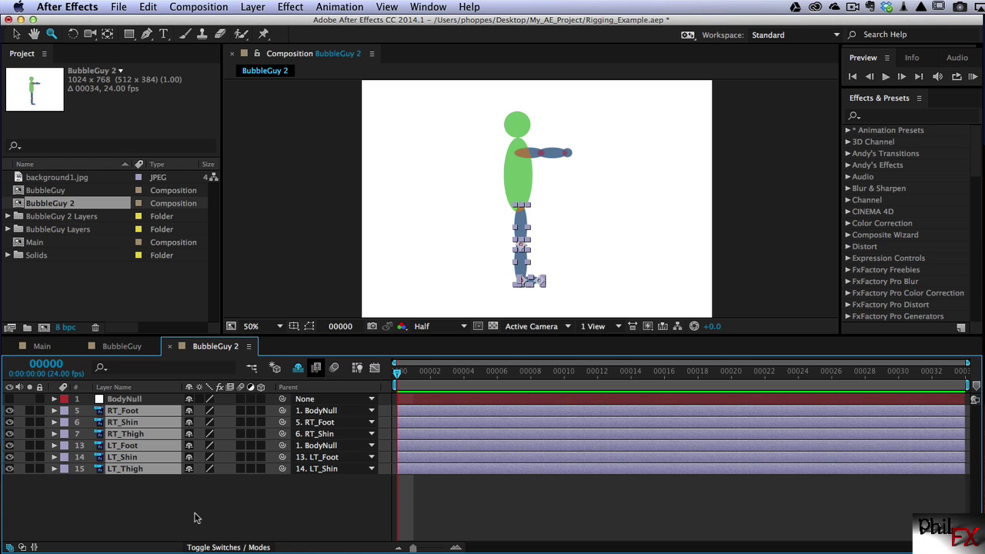
pyautogui.press('r')
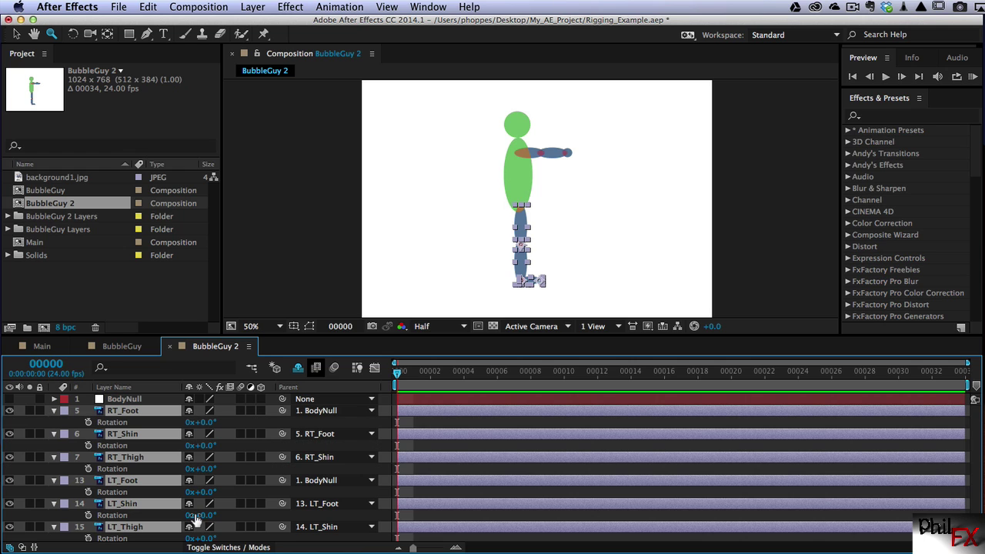
pyautogui.hotkey('shift', 'p')
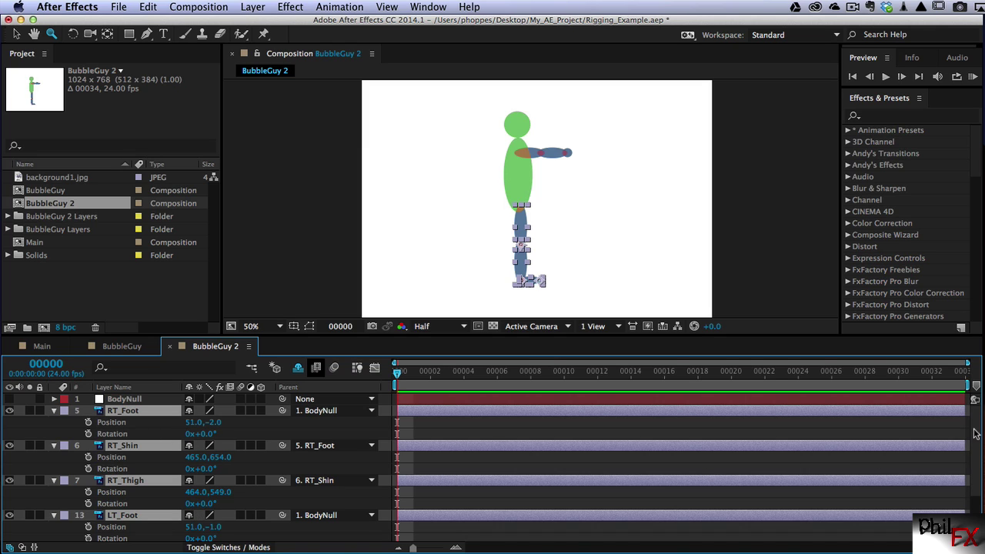
pyautogui.moveTo(975, 424); pyautogui.dragTo(956, 494)
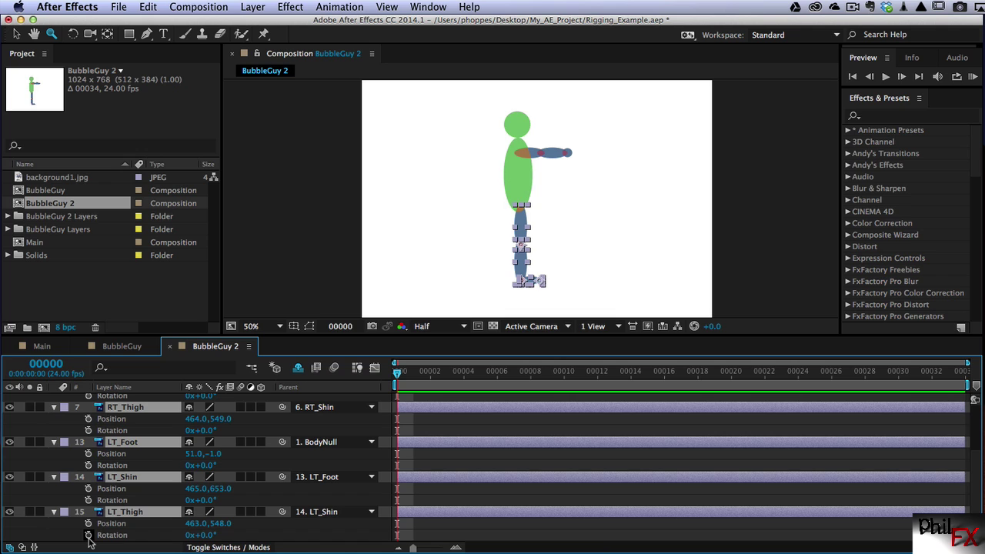
pyautogui.click(89, 535)
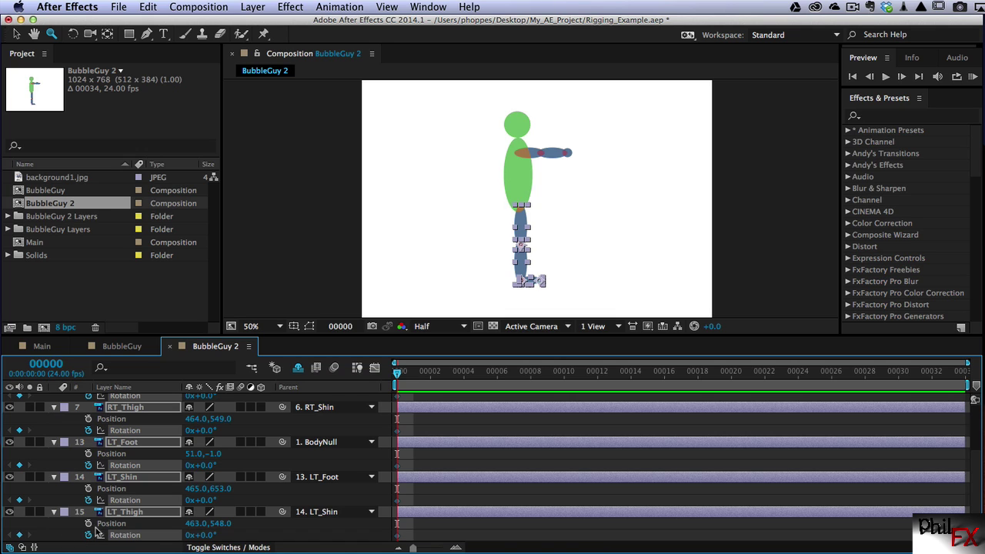
pyautogui.click(88, 524)
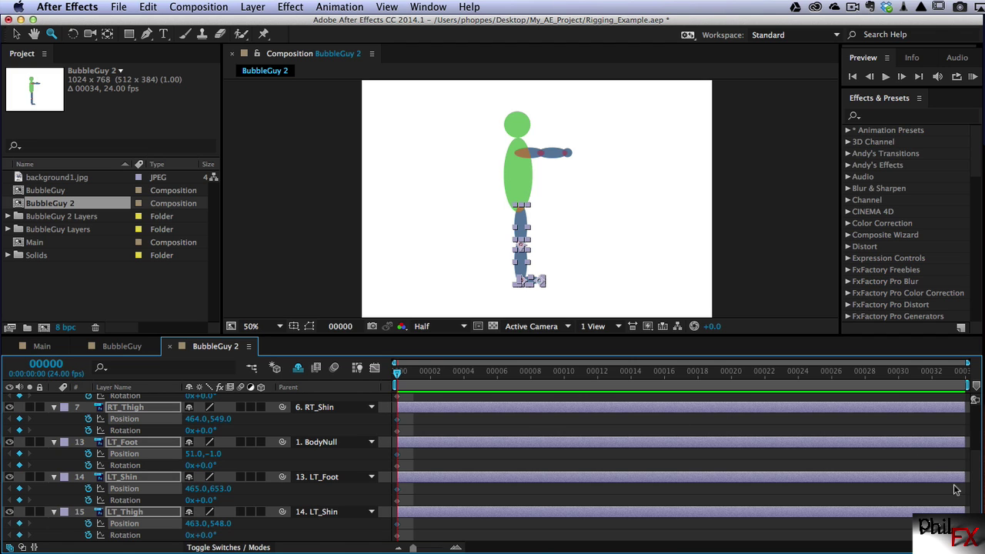
pyautogui.scroll(5, 977, 480)
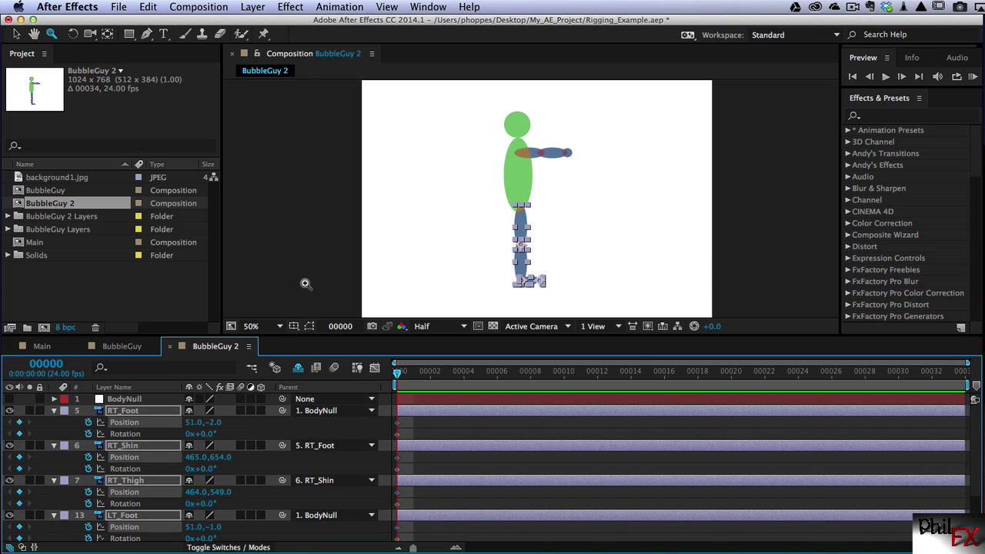
# - Switch to the Selection tool, clear the current layer selection and select only the RT_Foot layer
pyautogui.click(16, 34)
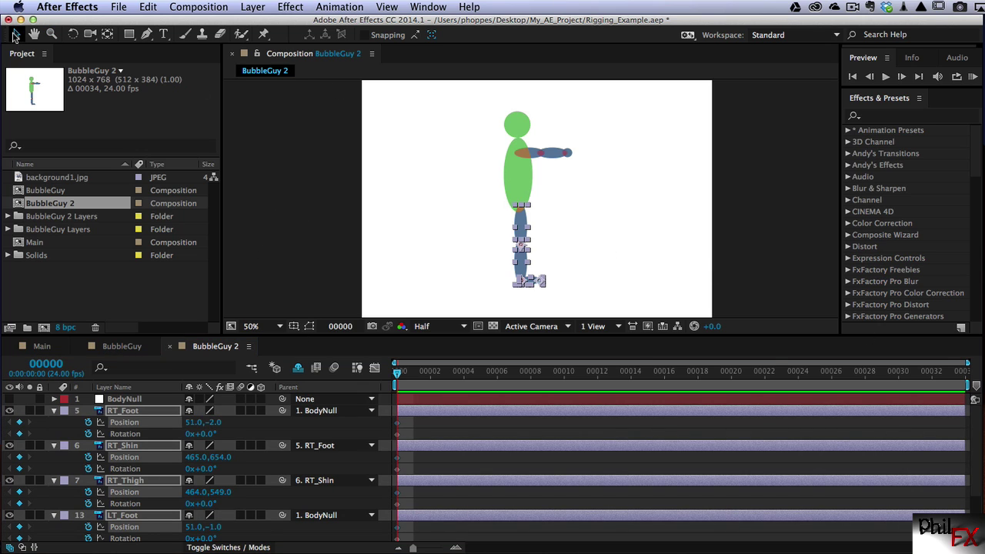
pyautogui.click(260, 184)
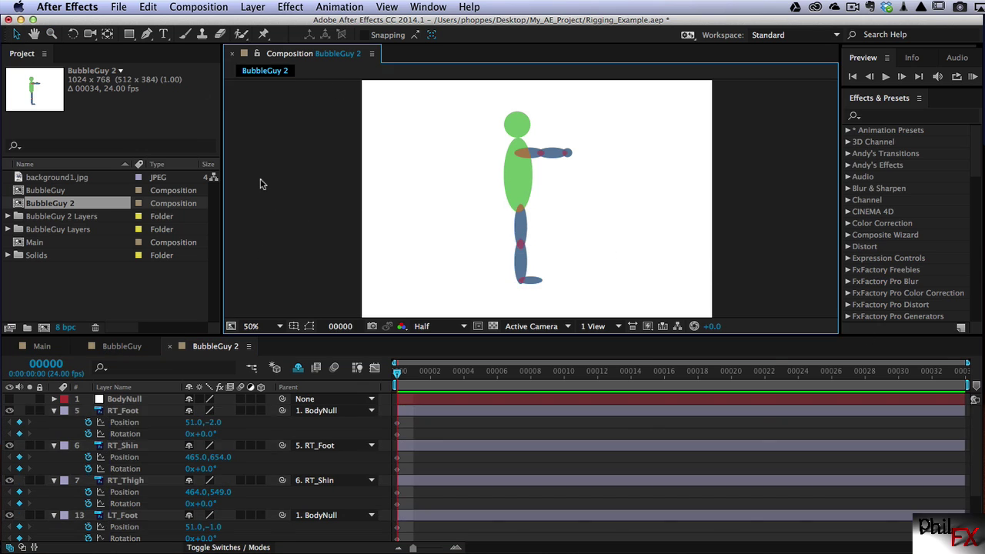
pyautogui.click(132, 413)
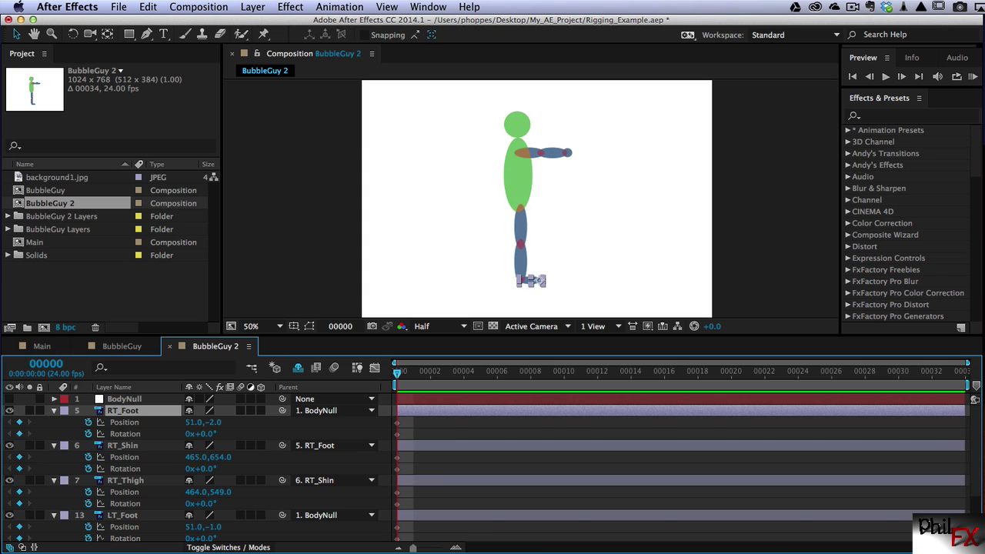
# - Check the Contact pose on the Guide for speed page in Preview, minimize the document and return to After Effects
pyautogui.press('super+Tab')
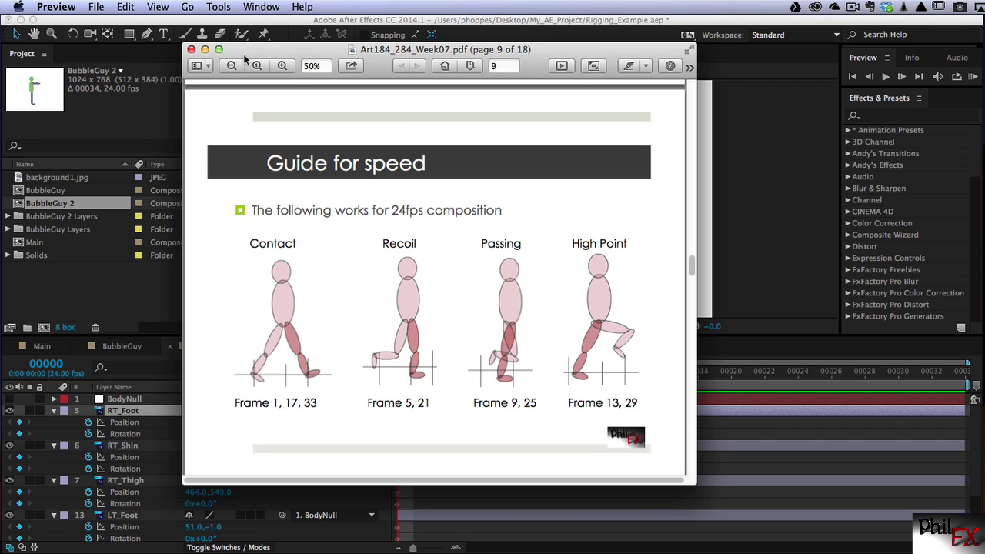
pyautogui.click(205, 49)
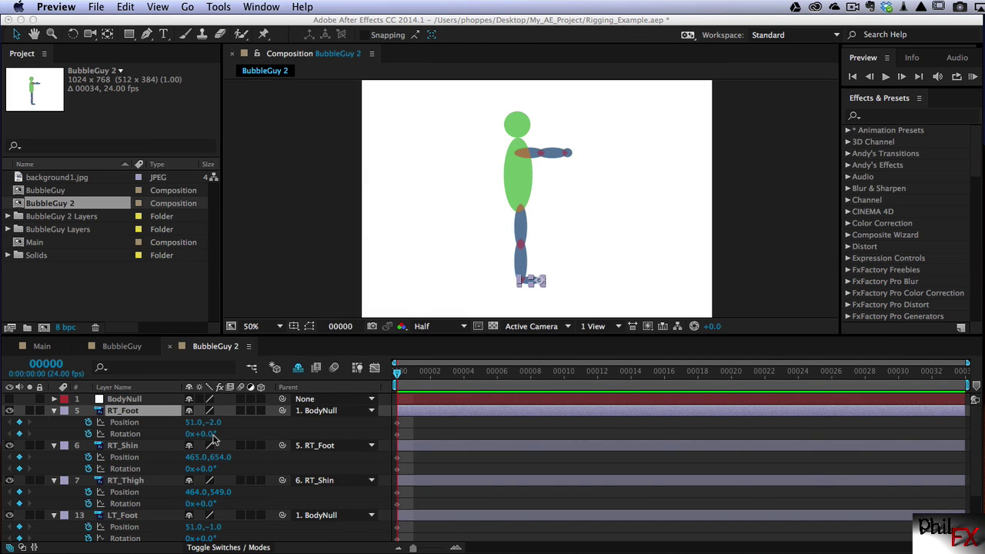
pyautogui.click(326, 235)
# - Pose the right leg forward at frame 0 by setting RT_Foot's rotation to -21° and its position to 116, -42
pyautogui.click(213, 434)
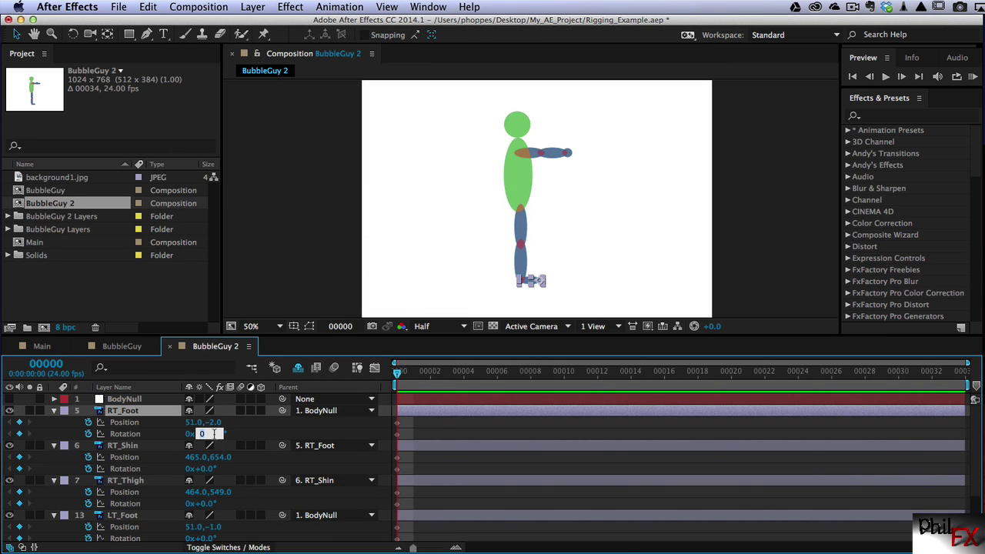
pyautogui.click(237, 433)
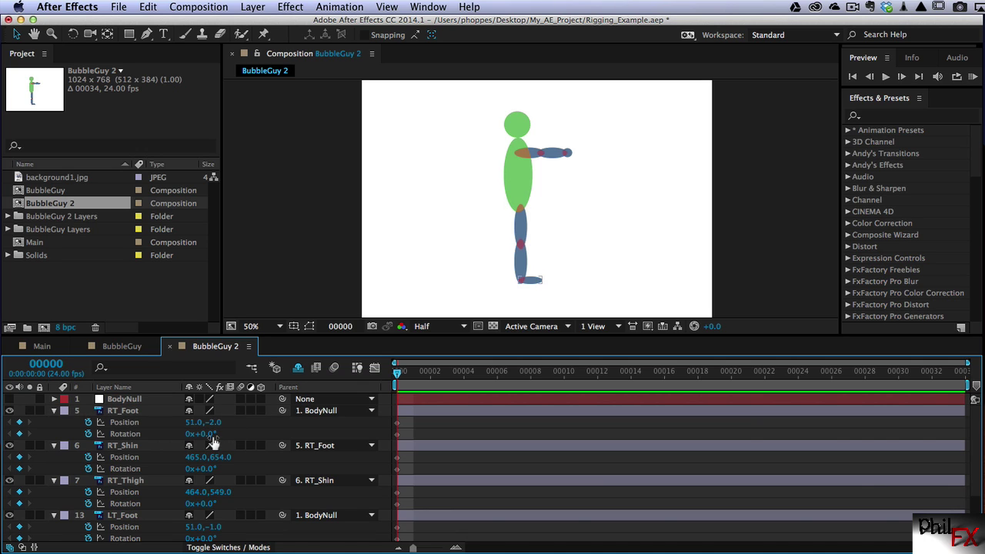
pyautogui.moveTo(212, 434); pyautogui.dragTo(194, 420)
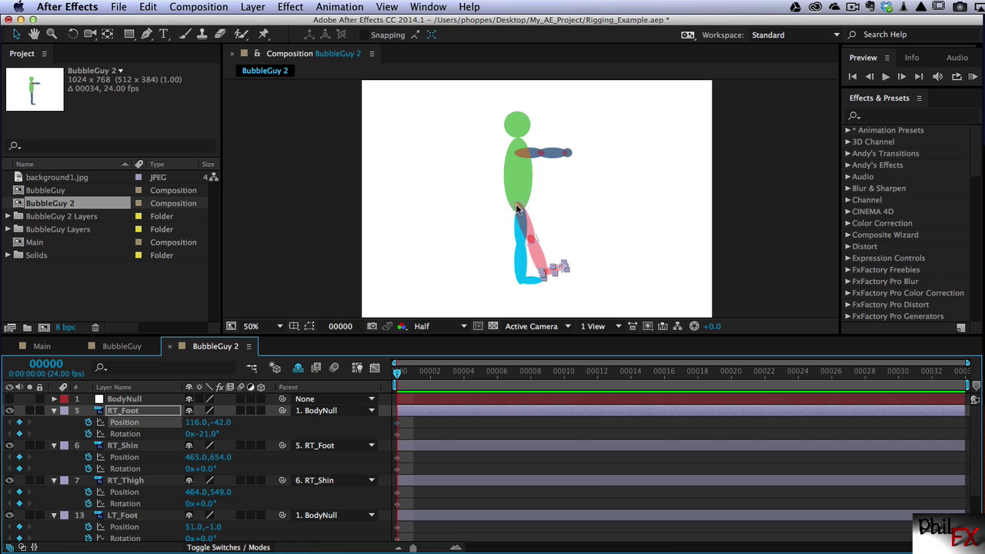
# - Reveal the shy layers, lower the Body layer's opacity to 46%, and hide the shy layers again
pyautogui.press('.')
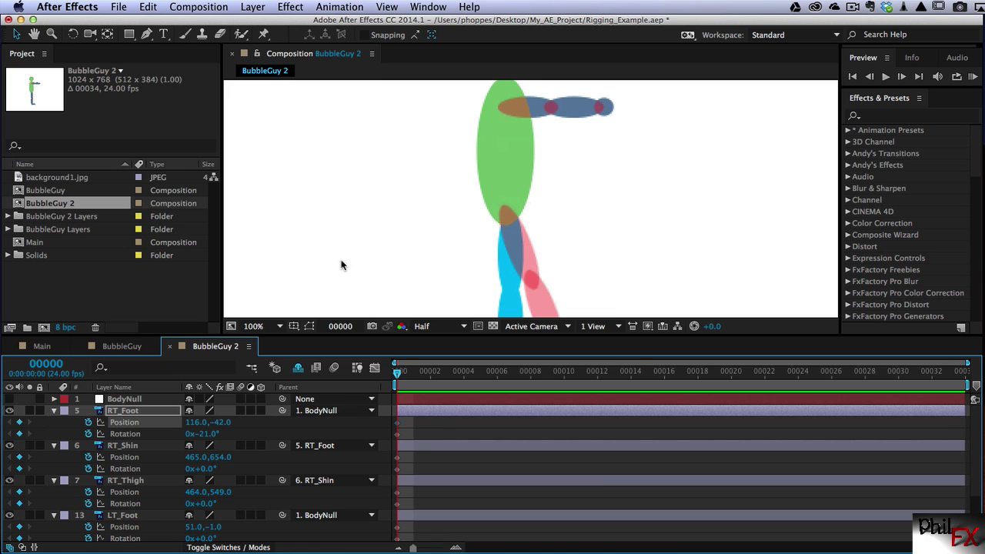
pyautogui.click(299, 369)
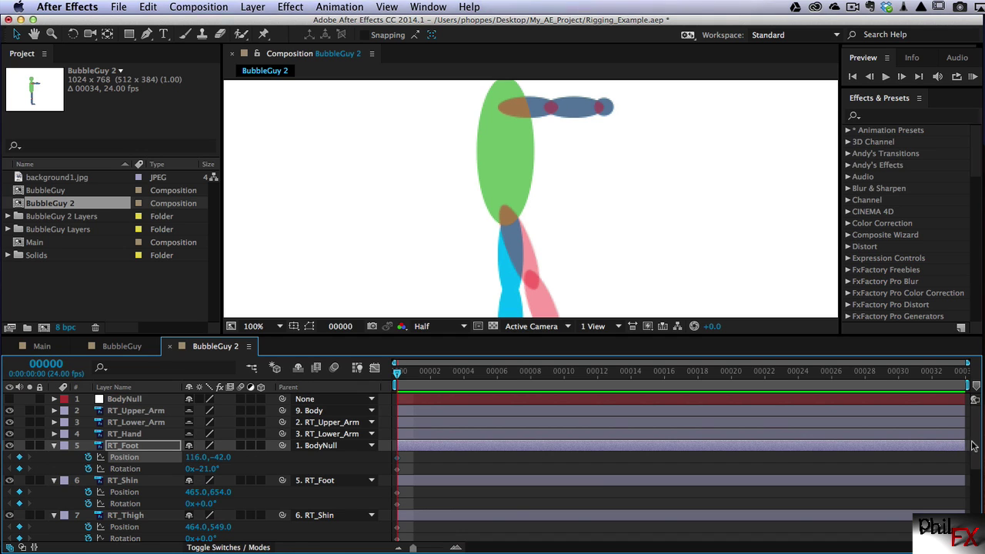
pyautogui.moveTo(973, 445); pyautogui.dragTo(973, 477)
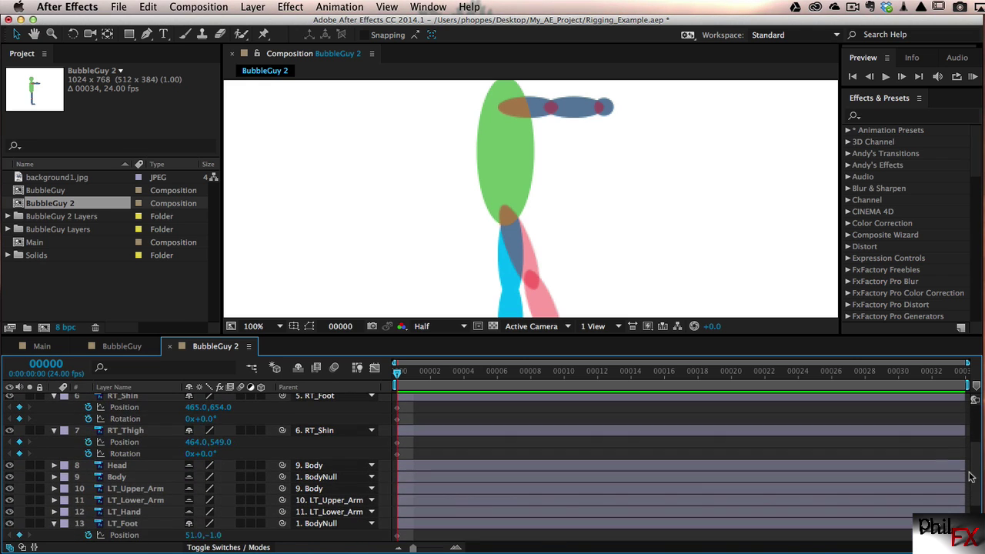
pyautogui.click(55, 477)
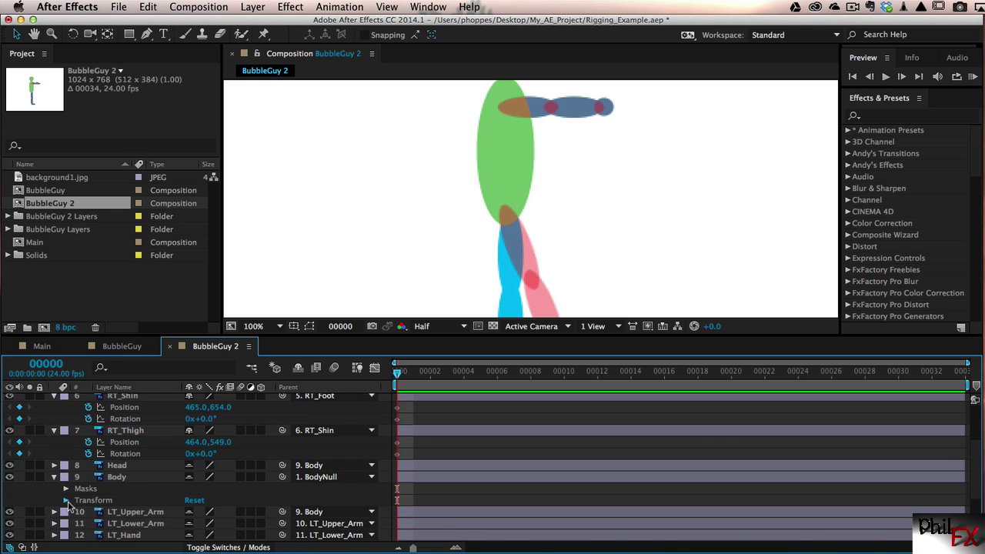
pyautogui.click(66, 500)
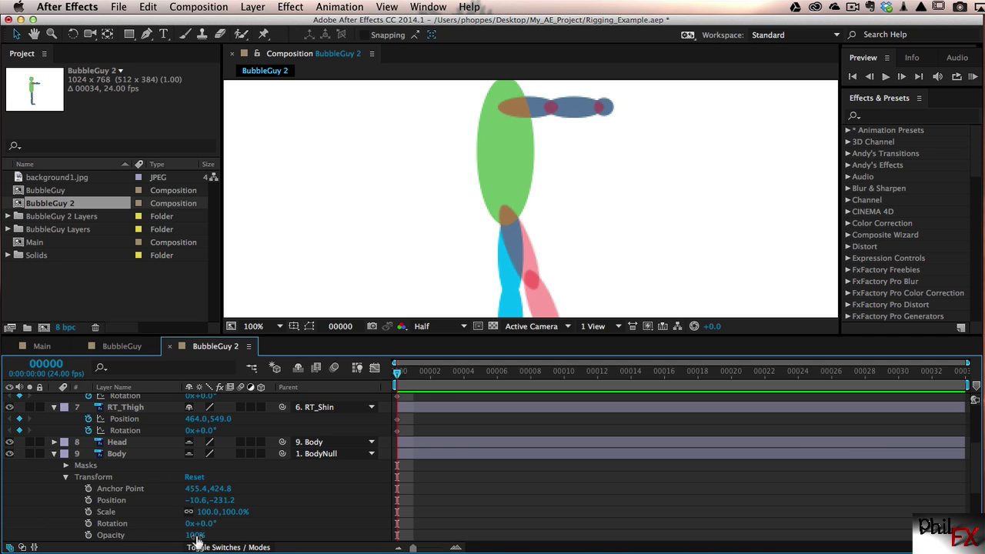
pyautogui.moveTo(194, 535); pyautogui.dragTo(174, 534)
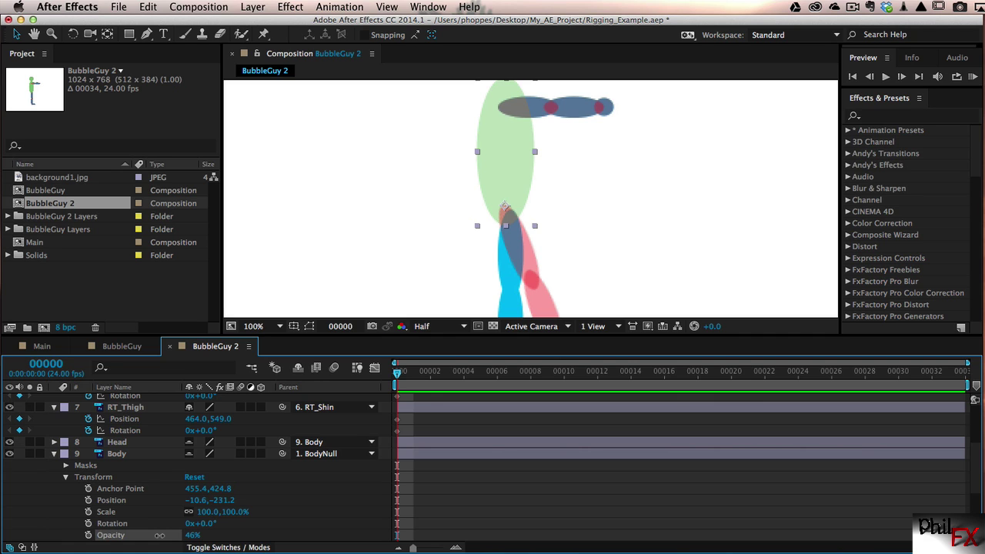
pyautogui.moveTo(159, 535); pyautogui.dragTo(159, 535)
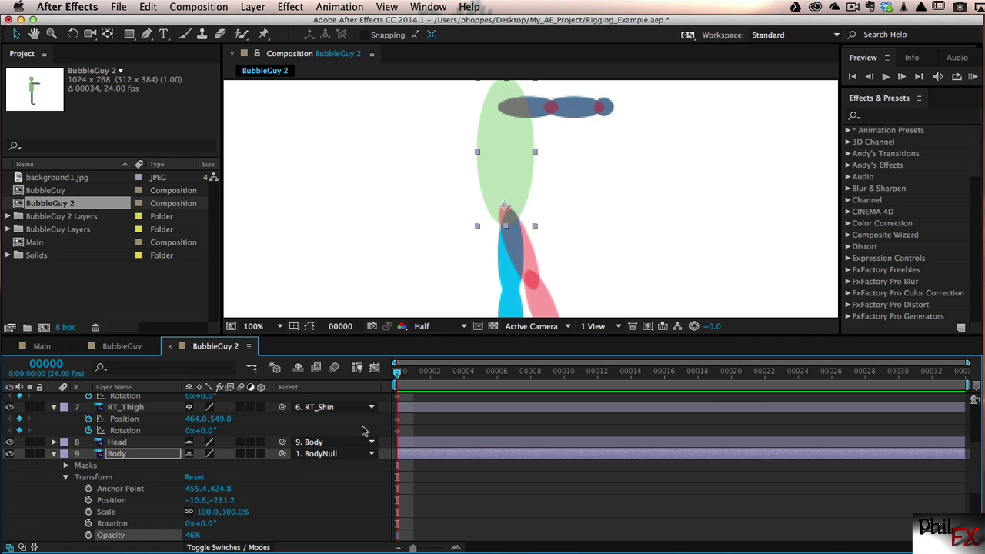
pyautogui.click(55, 457)
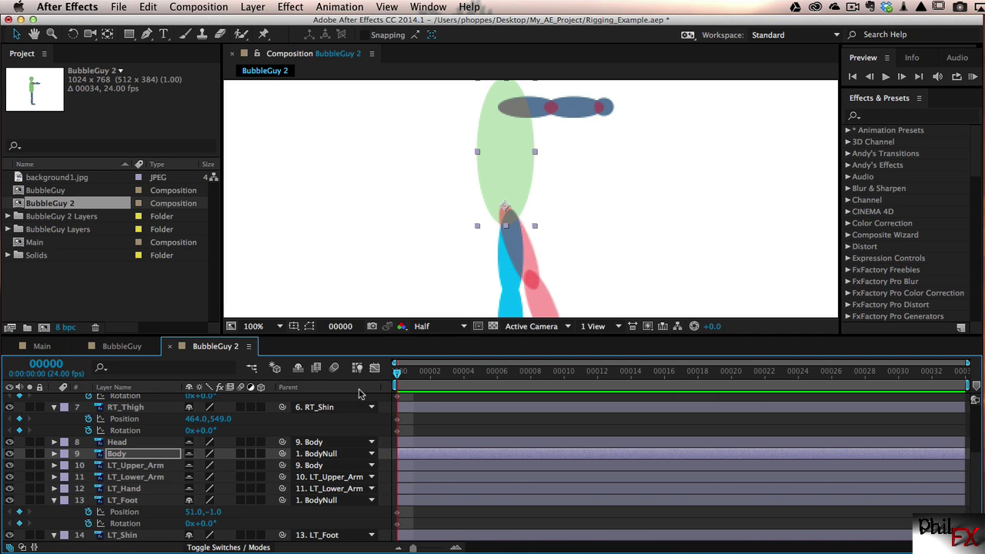
pyautogui.click(298, 368)
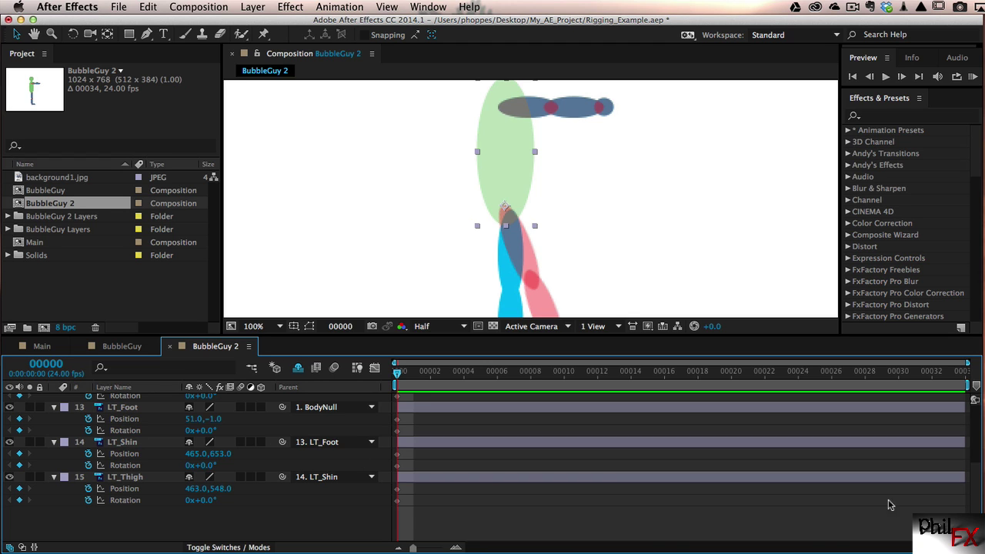
# - Adjust the RT_Foot layer's position to 120, -37 at frame 0 so the right thigh fits the hip
pyautogui.scroll(5, 979, 504)
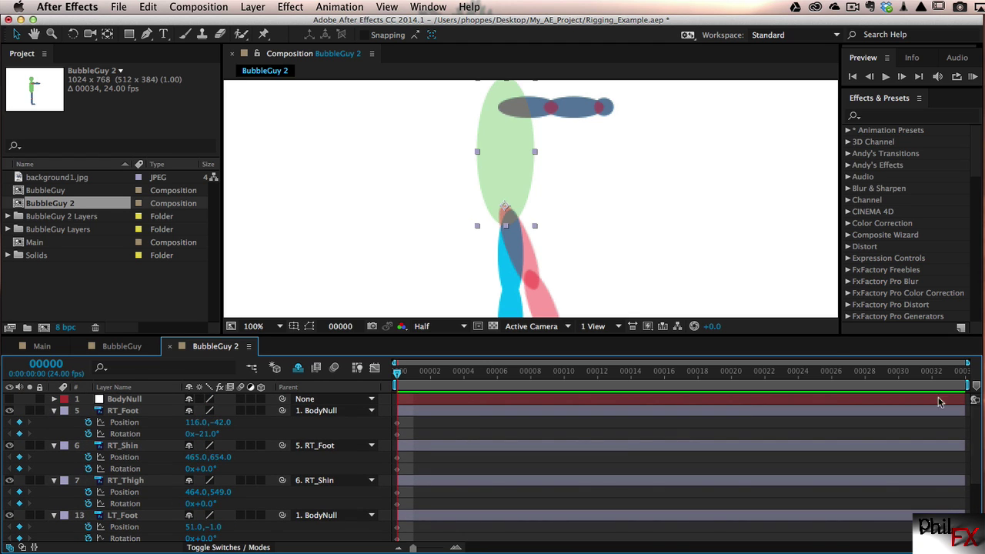
pyautogui.press('space')
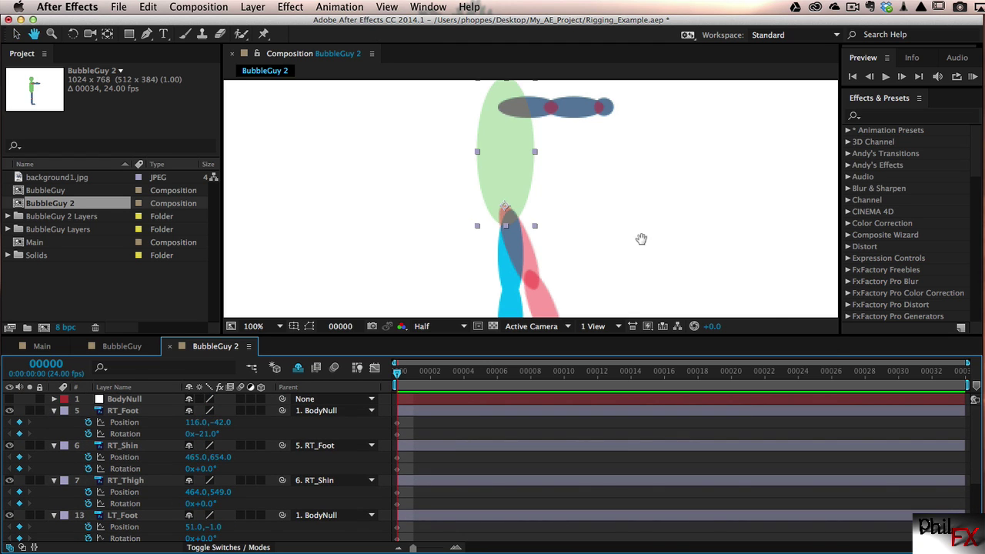
pyautogui.moveTo(643, 270); pyautogui.dragTo(642, 201)
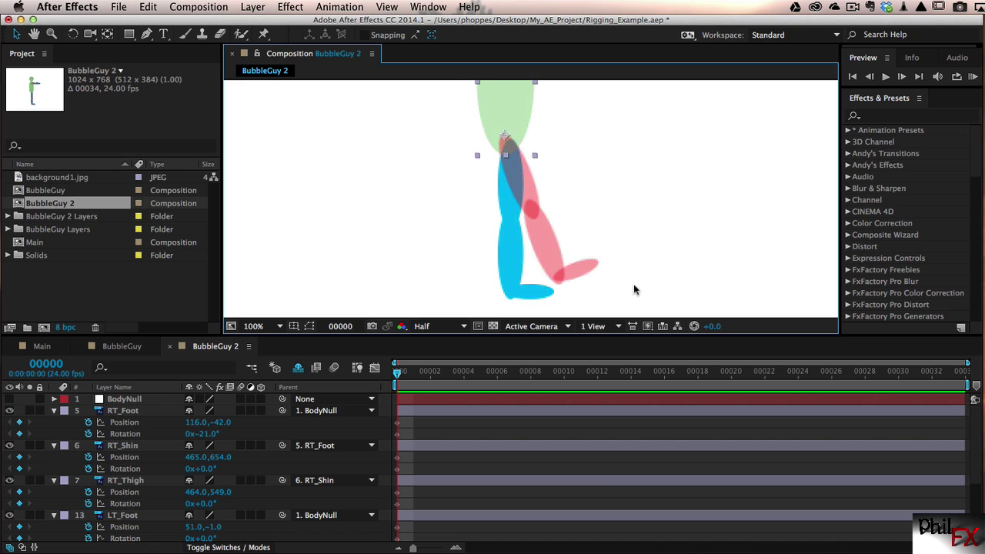
pyautogui.click(578, 273)
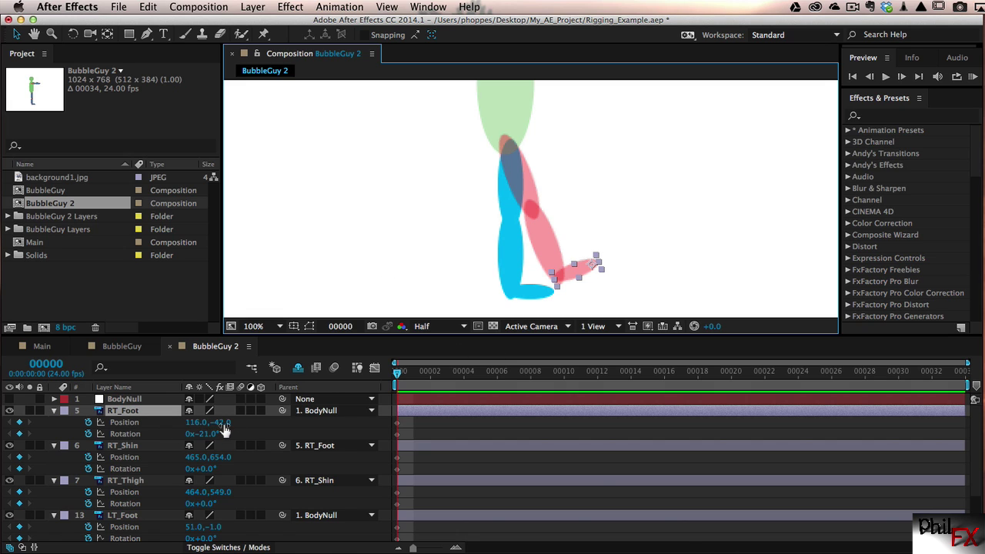
pyautogui.moveTo(223, 428); pyautogui.dragTo(200, 422)
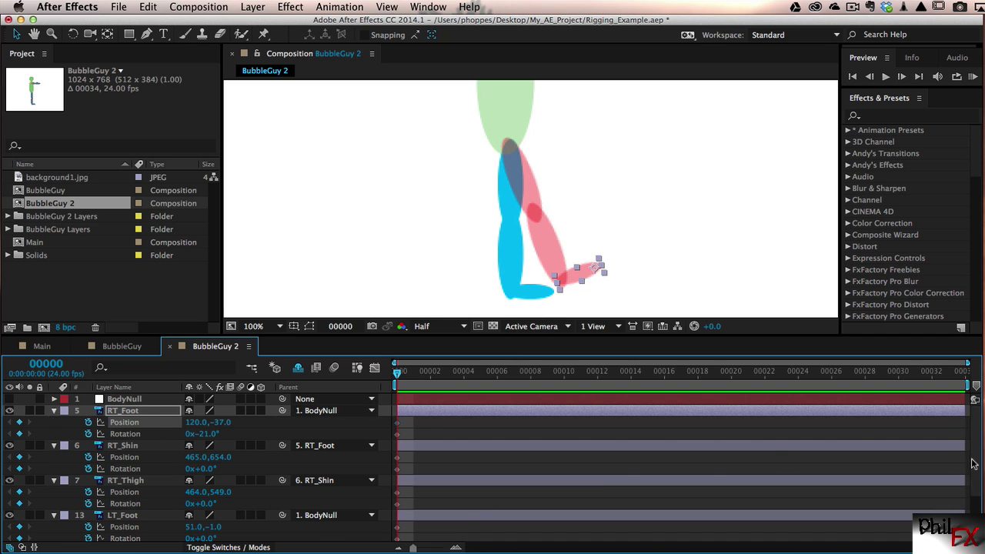
# - Pose the left leg backward at frame 0 by setting LT_Foot's rotation to 25° and its position to -34, -1
pyautogui.scroll(-3, 974, 447)
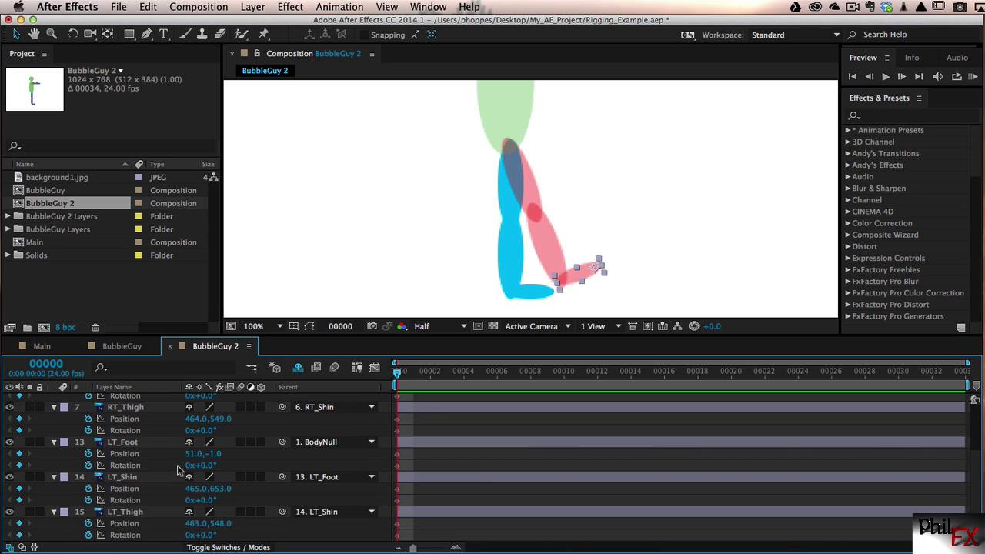
pyautogui.moveTo(208, 466)
pyautogui.mouseDown()
pyautogui.moveTo(192, 455)
pyautogui.moveTo(153, 456)
pyautogui.moveTo(218, 466)
pyautogui.mouseUp()
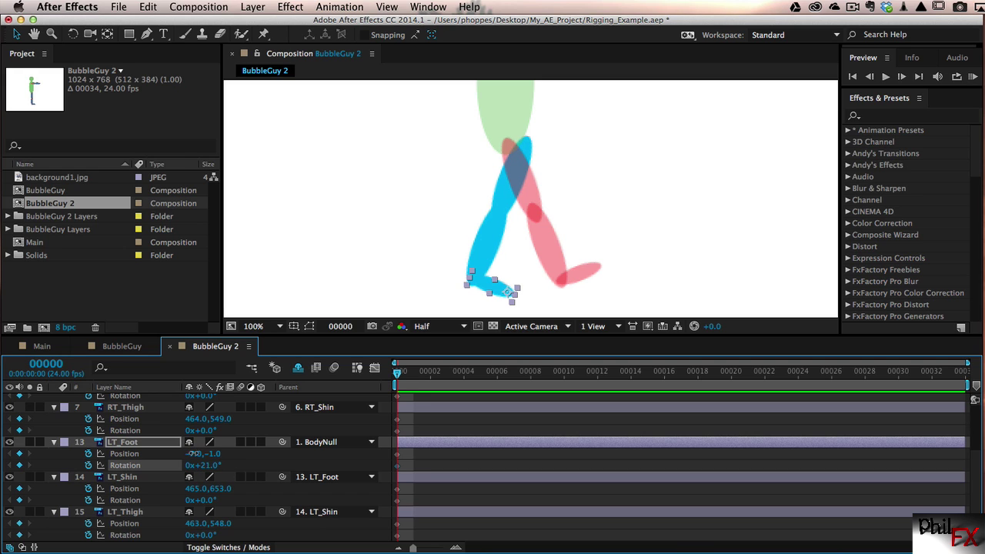
pyautogui.moveTo(194, 453); pyautogui.dragTo(220, 465)
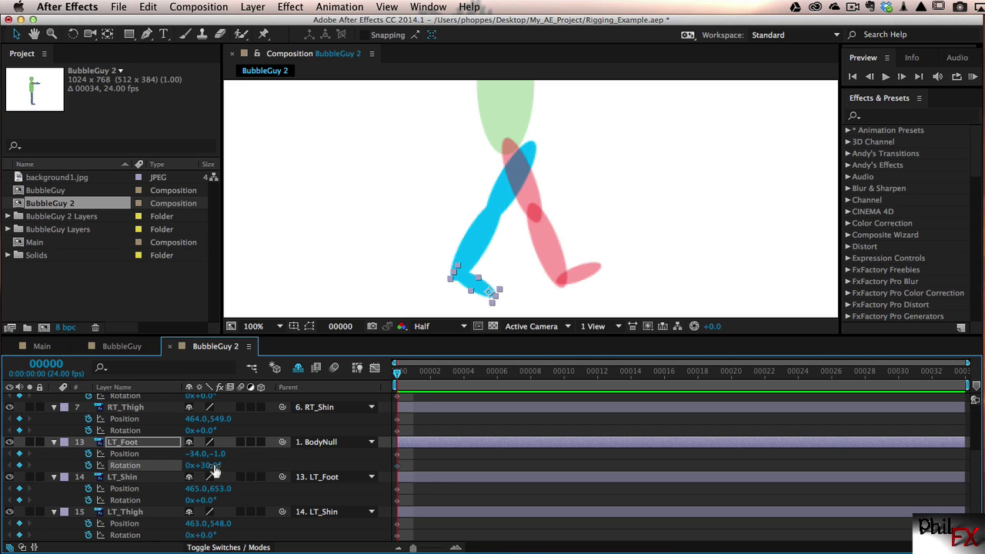
pyautogui.moveTo(214, 468); pyautogui.dragTo(210, 466)
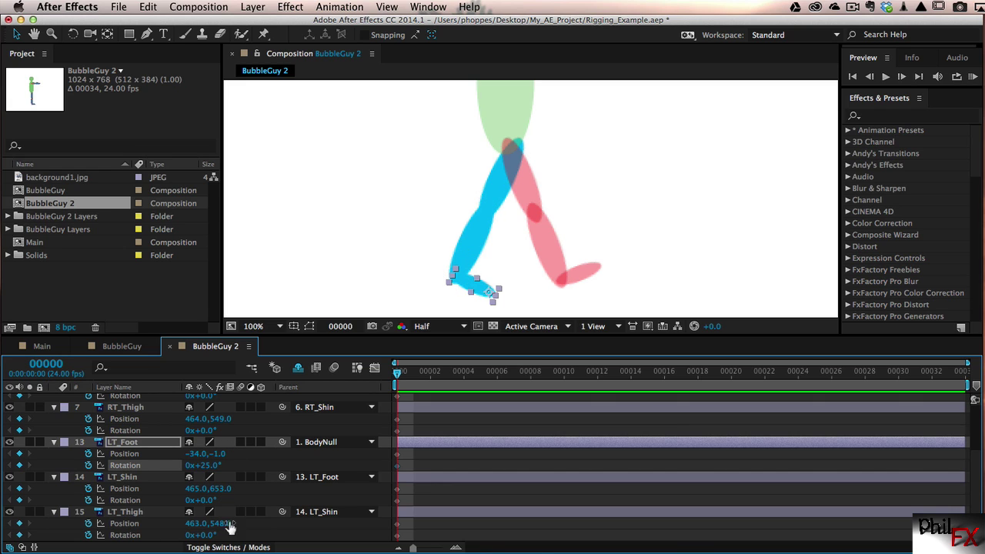
# - Bend the left leg at frame 0 by rotating LT_Shin to 7° and LT_Thigh to -13°
pyautogui.click(204, 501)
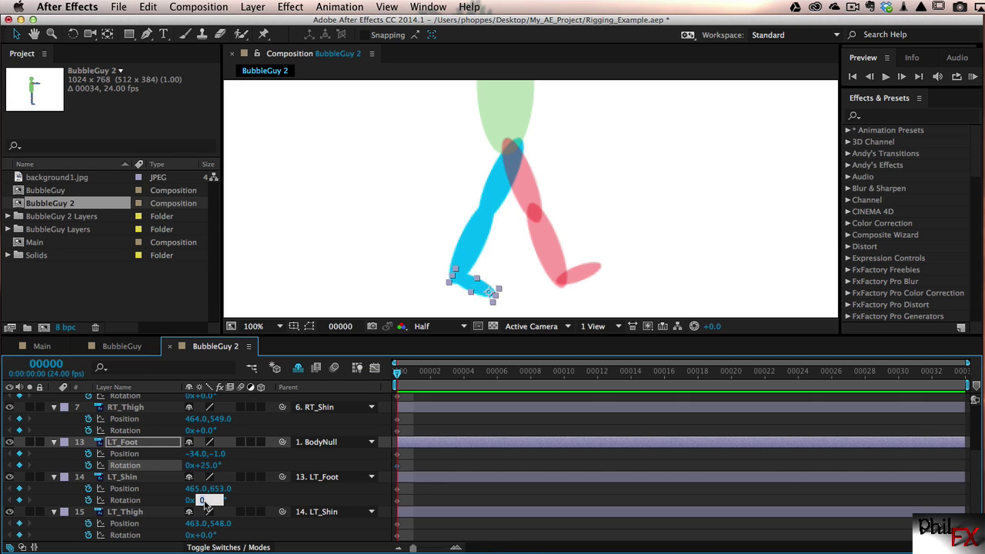
pyautogui.click(260, 503)
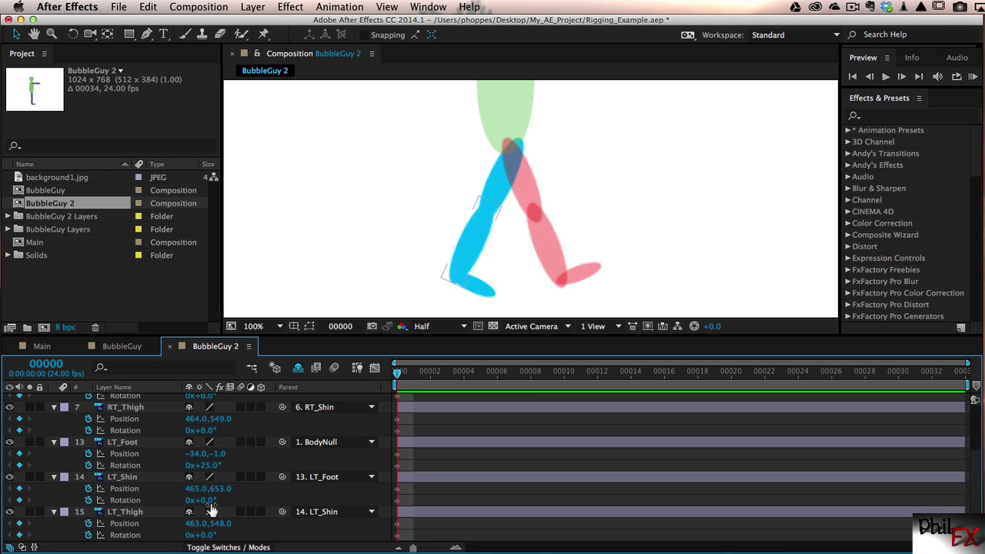
pyautogui.moveTo(209, 501); pyautogui.dragTo(215, 501)
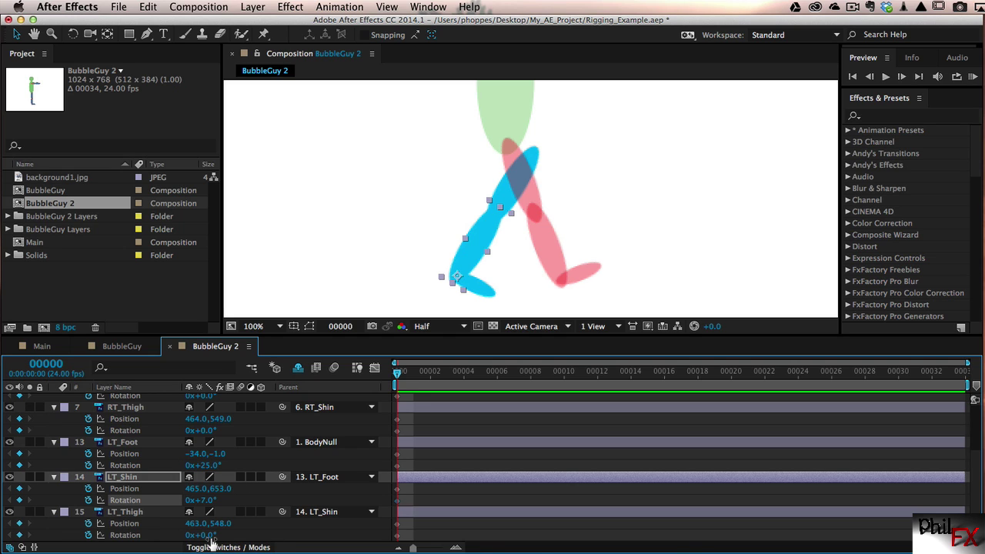
pyautogui.moveTo(208, 534); pyautogui.dragTo(201, 536)
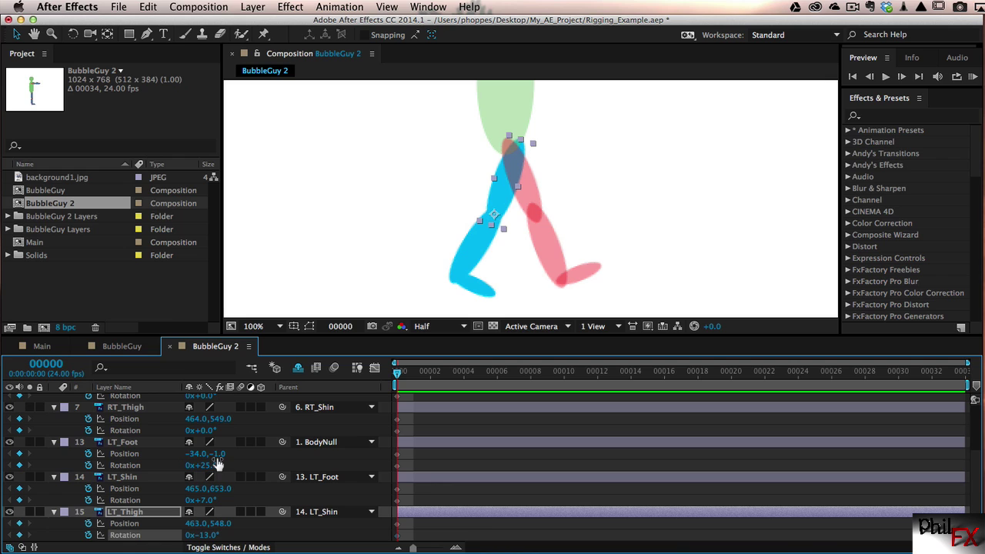
# - Set LT_Foot's position to -53, -1 at frame 0 so the left thigh lines up with the hip
pyautogui.click(192, 453)
pyautogui.click(163, 457)
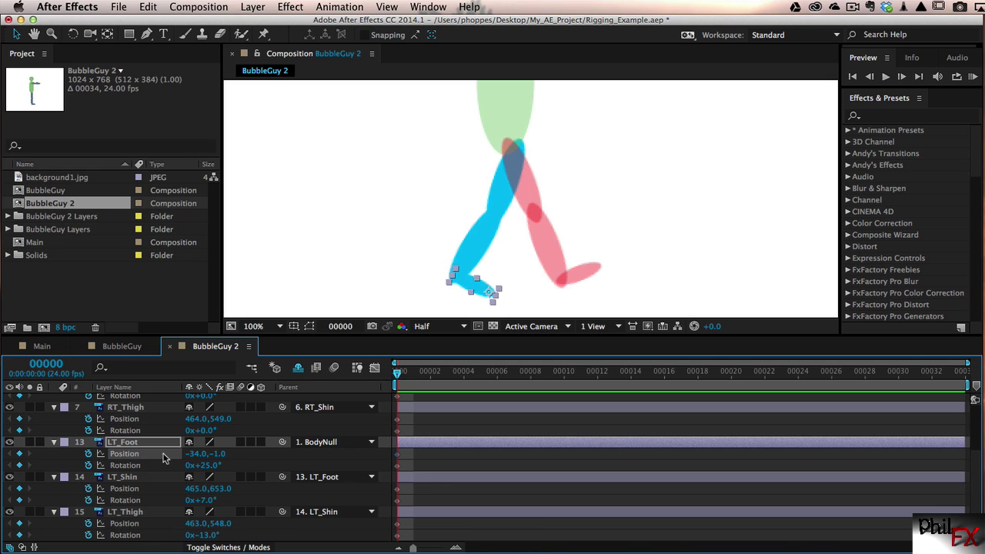
pyautogui.moveTo(203, 459); pyautogui.dragTo(182, 456)
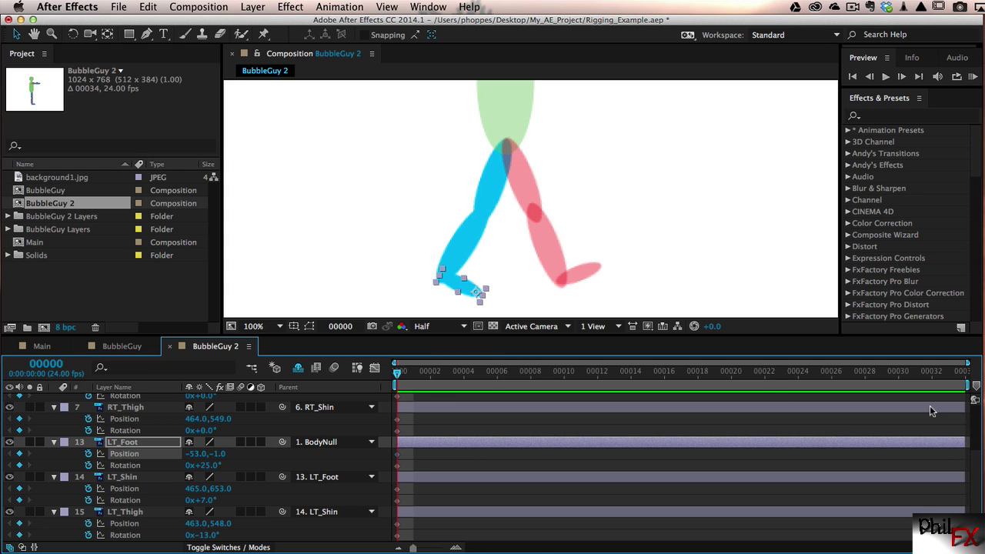
# - Switch to Art184_284_Week07.pdf in Preview, check the frame timing of each walk pose on the Guide for speed page, and minimise it
pyautogui.moveTo(973, 471); pyautogui.dragTo(972, 521)
pyautogui.click(976, 529)
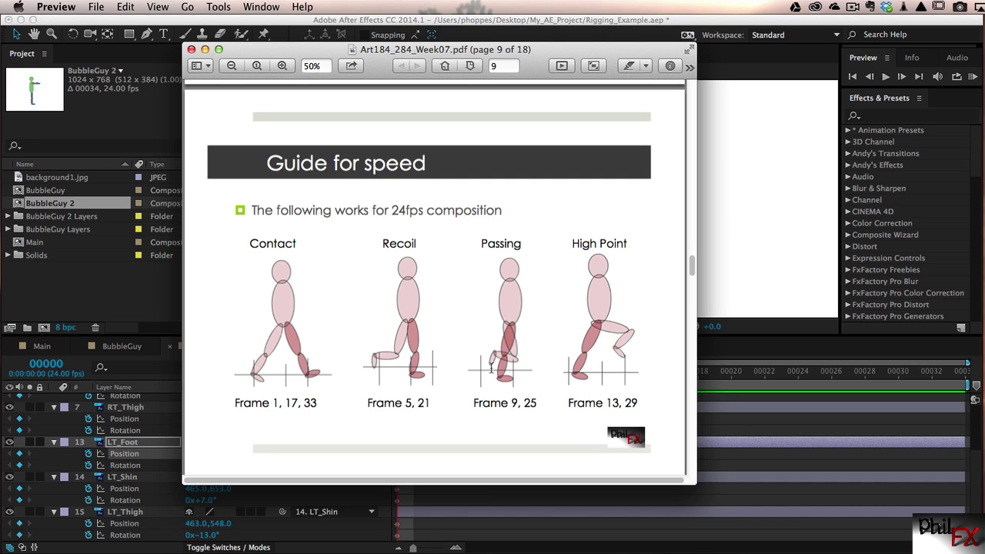
pyautogui.click(205, 50)
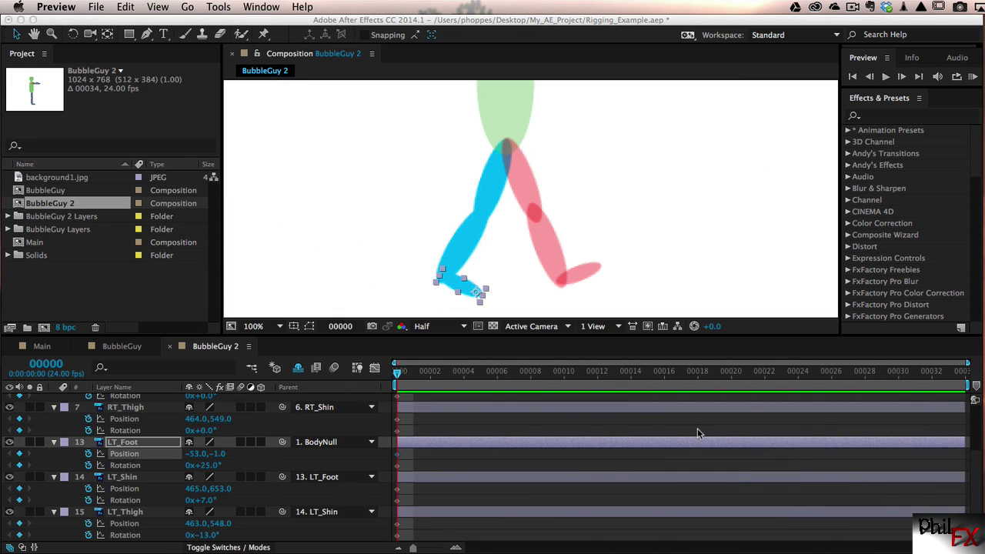
# - Move the current time to frame 5 in After Effects, switching the time display to timecode and back to frames
pyautogui.click(399, 374)
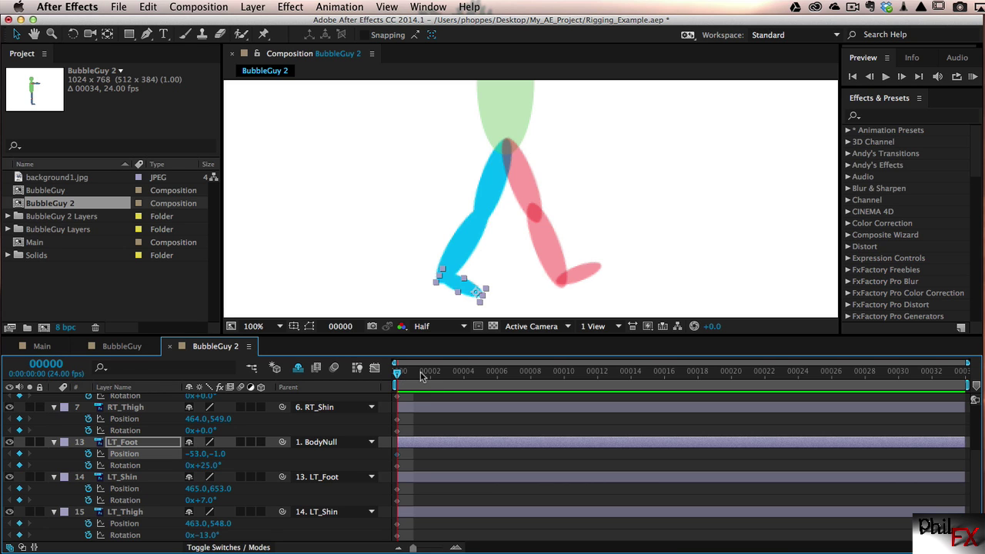
pyautogui.moveTo(397, 375); pyautogui.dragTo(479, 375)
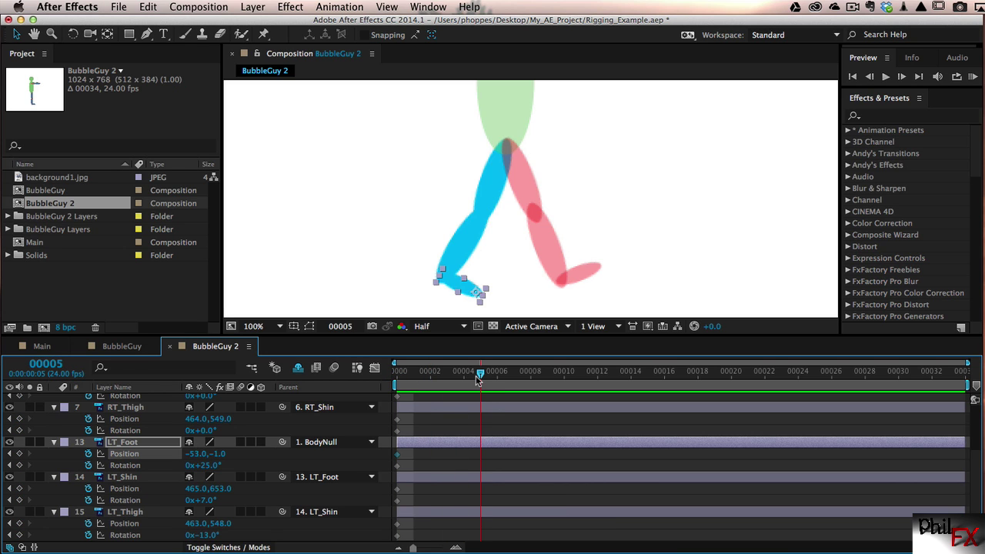
pyautogui.keyDown('super'); pyautogui.click(47, 368); pyautogui.keyUp('super')
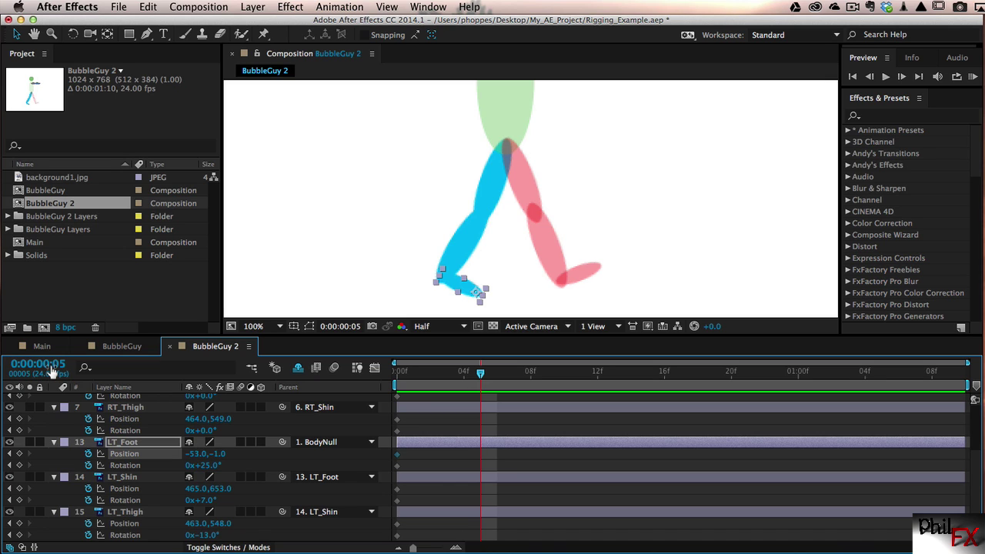
pyautogui.keyDown('super'); pyautogui.click(38, 365); pyautogui.keyUp('super')
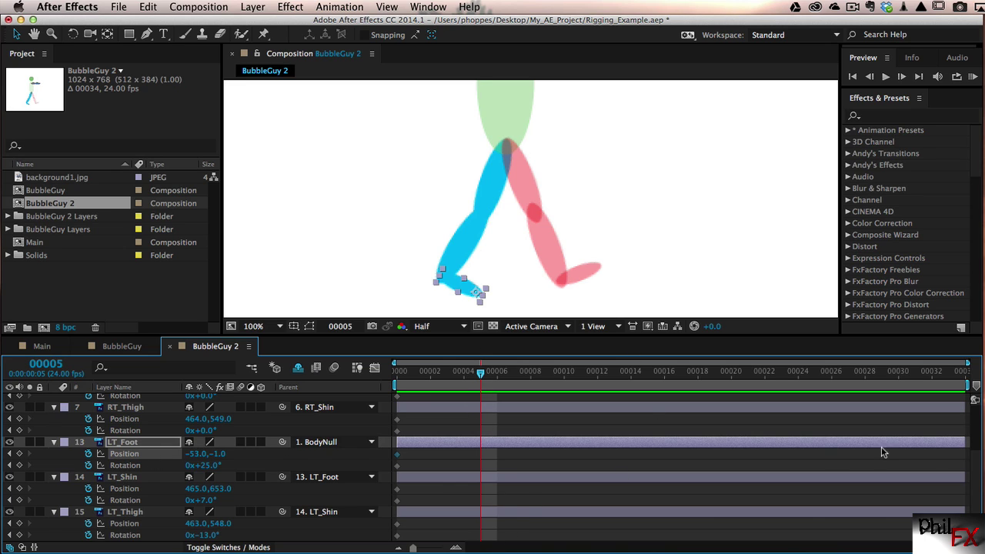
# - Plant the right foot flat at frame 5 by setting RT_Foot's rotation to 4° and its position to 28, 1
pyautogui.scroll(5, 613, 481)
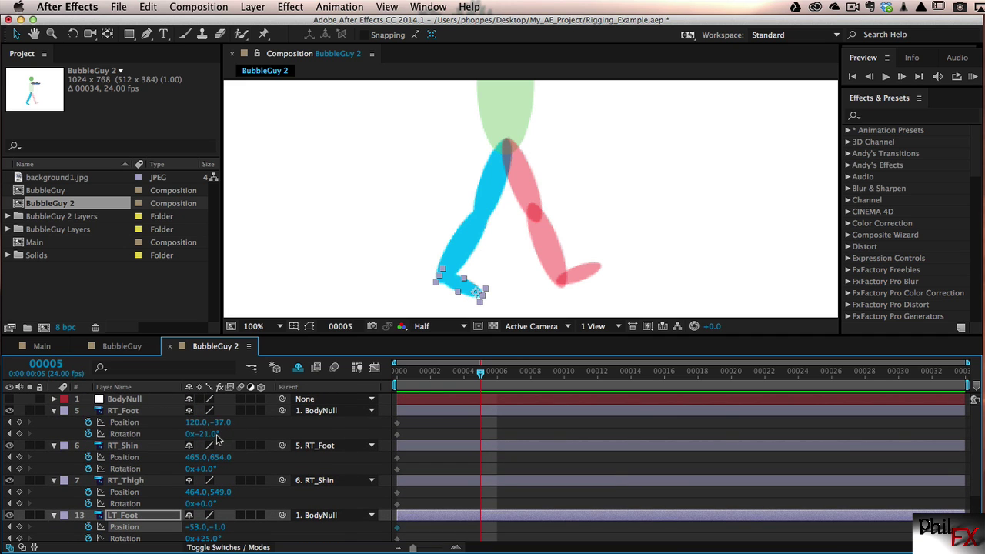
pyautogui.moveTo(219, 437); pyautogui.dragTo(130, 425)
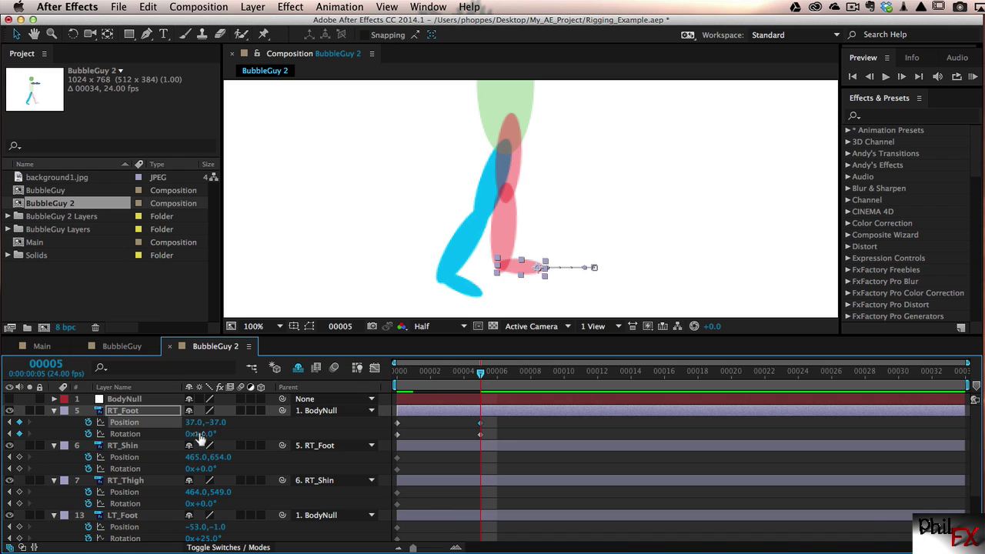
pyautogui.moveTo(216, 422)
pyautogui.mouseDown()
pyautogui.moveTo(242, 422)
pyautogui.moveTo(188, 422)
pyautogui.moveTo(219, 422)
pyautogui.mouseUp()
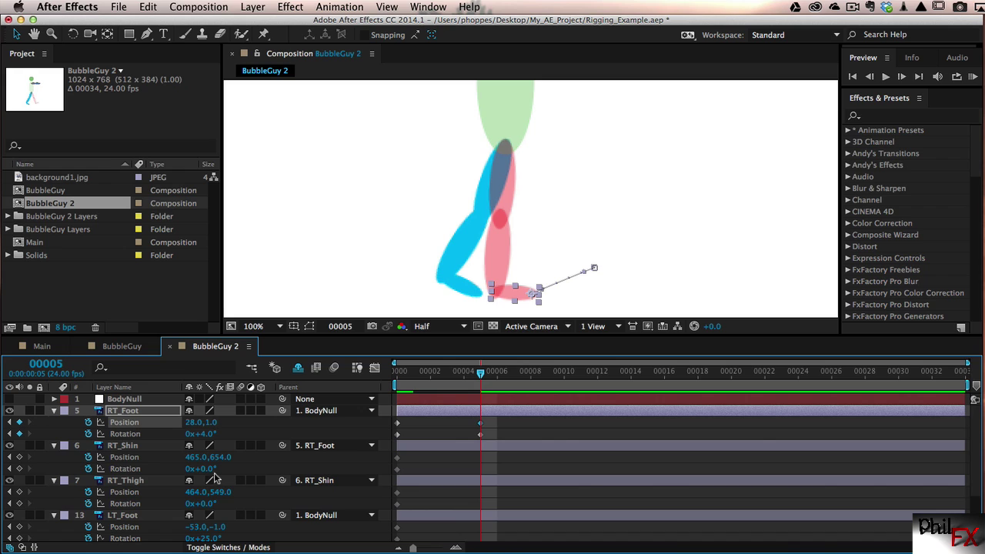
# - Bend the right knee at frame 5 by rotating RT_Shin to 6° and RT_Thigh to -11°
pyautogui.moveTo(209, 471); pyautogui.dragTo(215, 472)
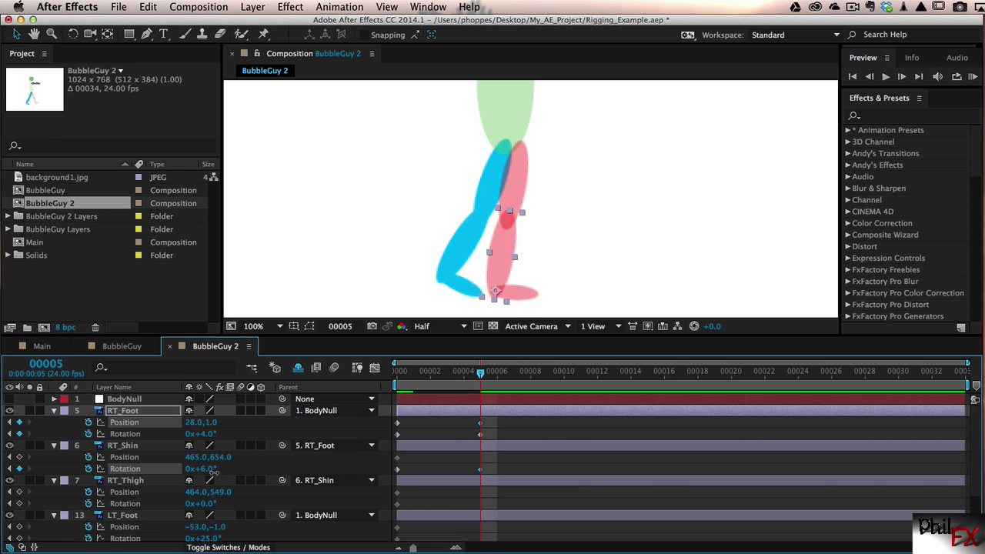
pyautogui.click(215, 472)
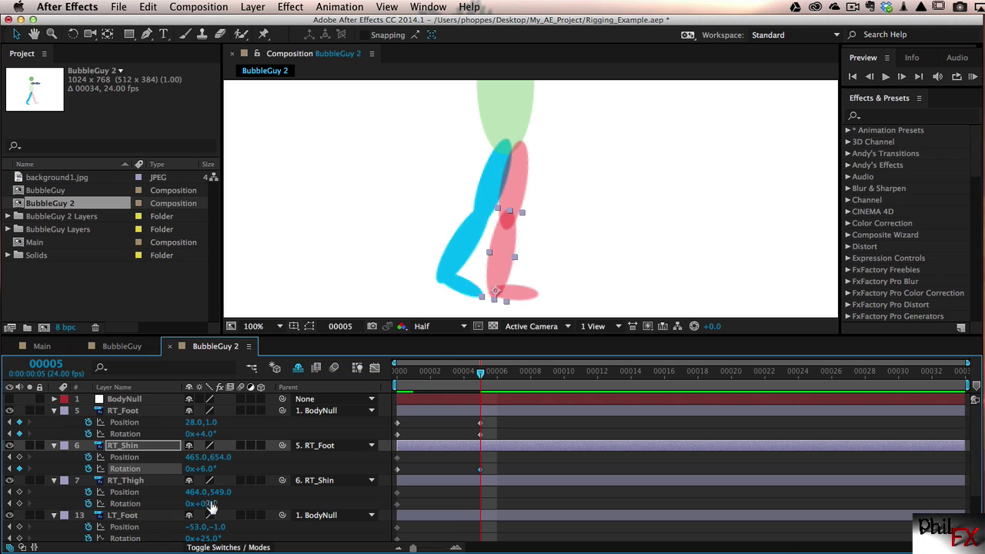
pyautogui.moveTo(206, 503); pyautogui.dragTo(202, 504)
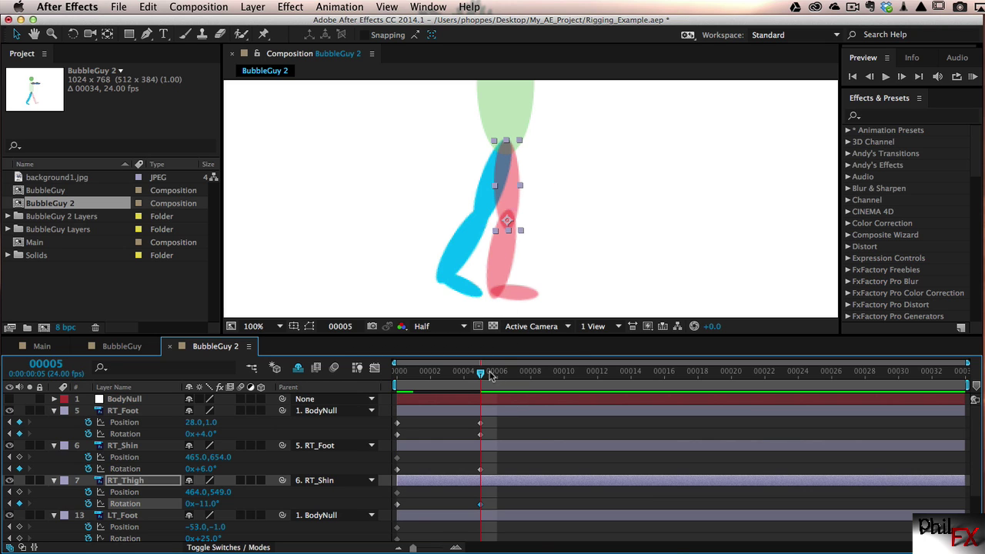
# - With the time at frame 1, curve RT_Foot's motion path by pulling the frame 5 keyframe's Bezier handle down and forward
pyautogui.moveTo(481, 374); pyautogui.dragTo(382, 369)
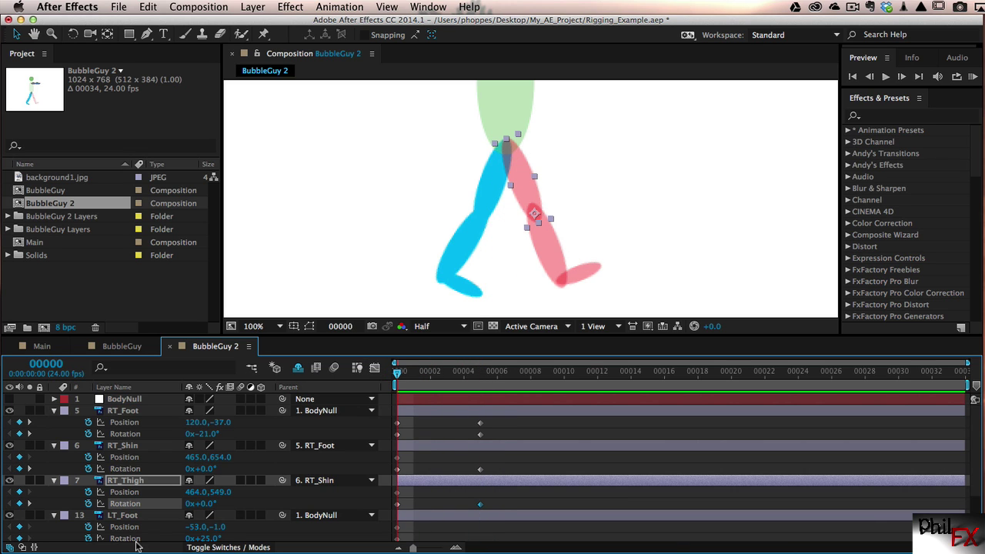
pyautogui.click(136, 423)
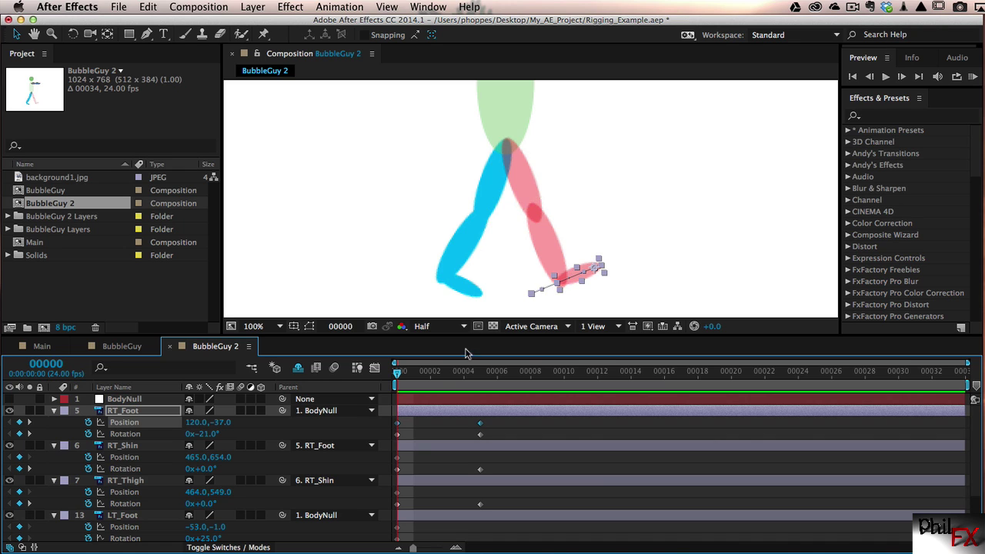
pyautogui.moveTo(396, 375)
pyautogui.mouseDown()
pyautogui.moveTo(499, 377)
pyautogui.moveTo(395, 374)
pyautogui.moveTo(492, 376)
pyautogui.moveTo(413, 376)
pyautogui.mouseUp()
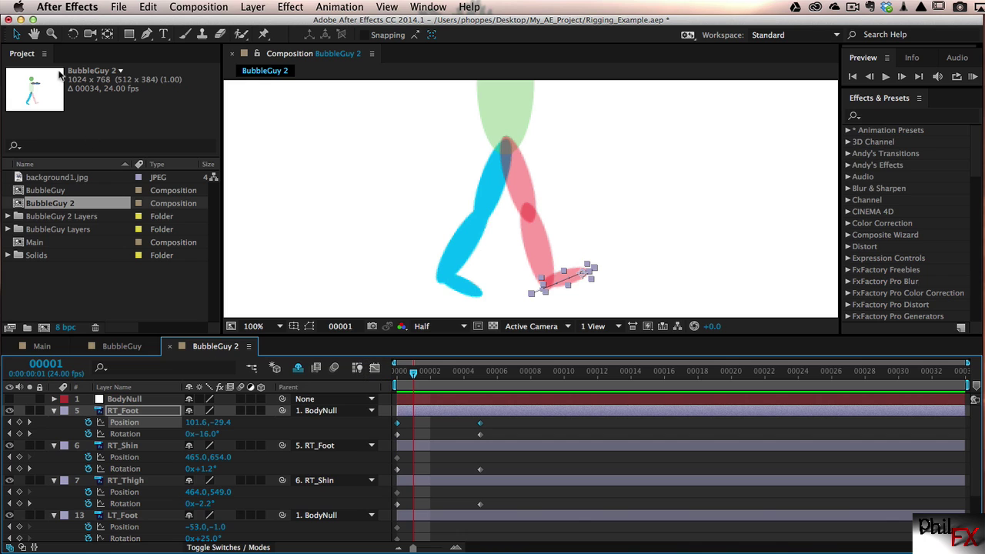
pyautogui.click(52, 34)
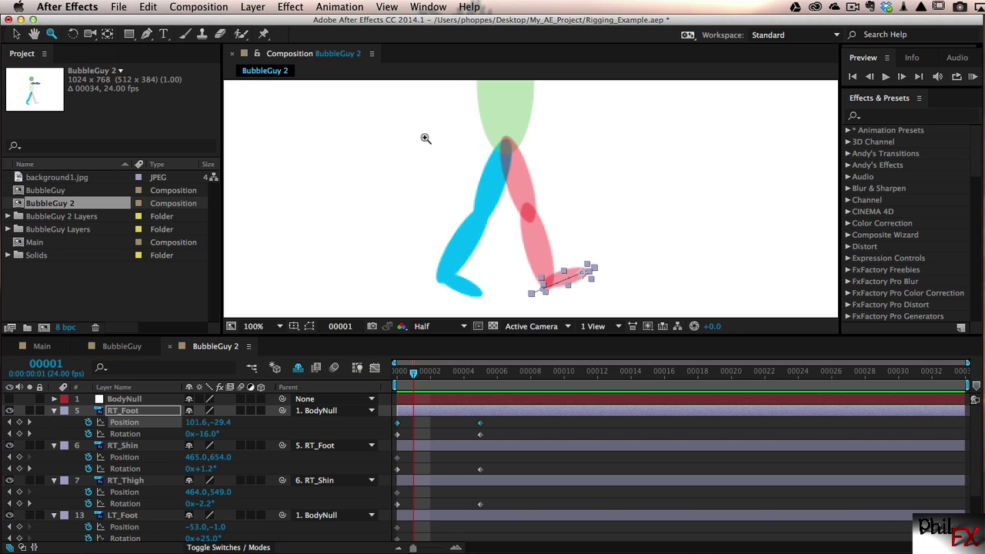
pyautogui.moveTo(424, 137); pyautogui.dragTo(610, 288)
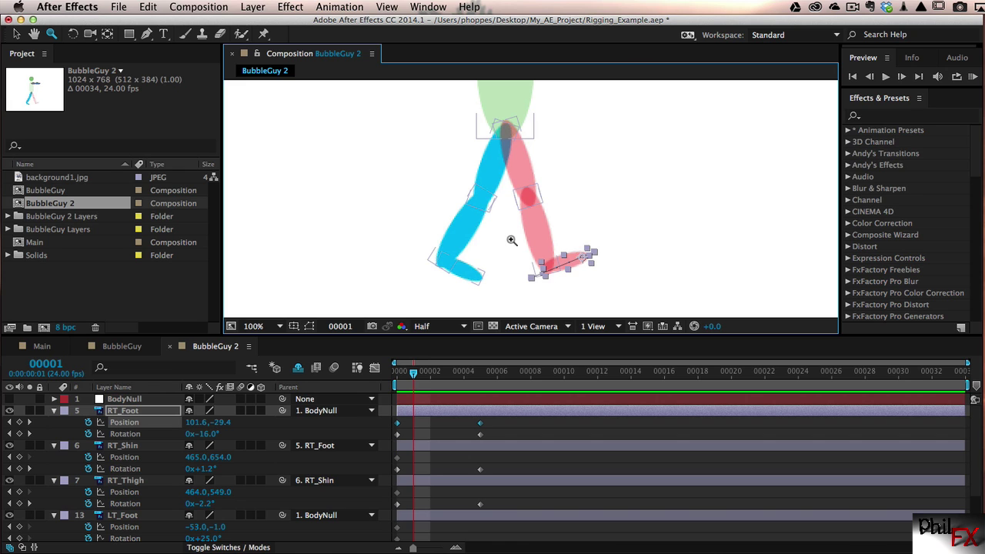
pyautogui.moveTo(512, 240); pyautogui.dragTo(627, 293)
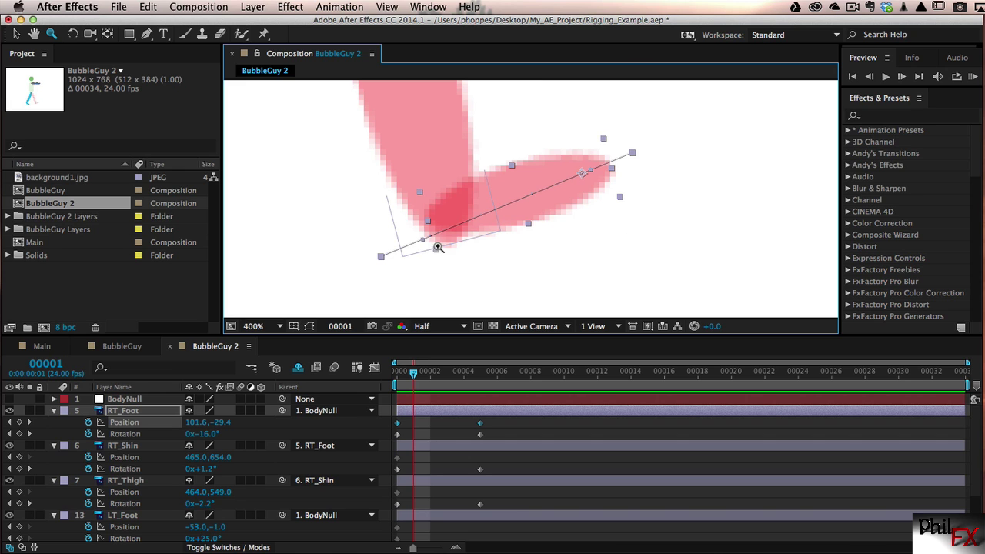
pyautogui.click(16, 34)
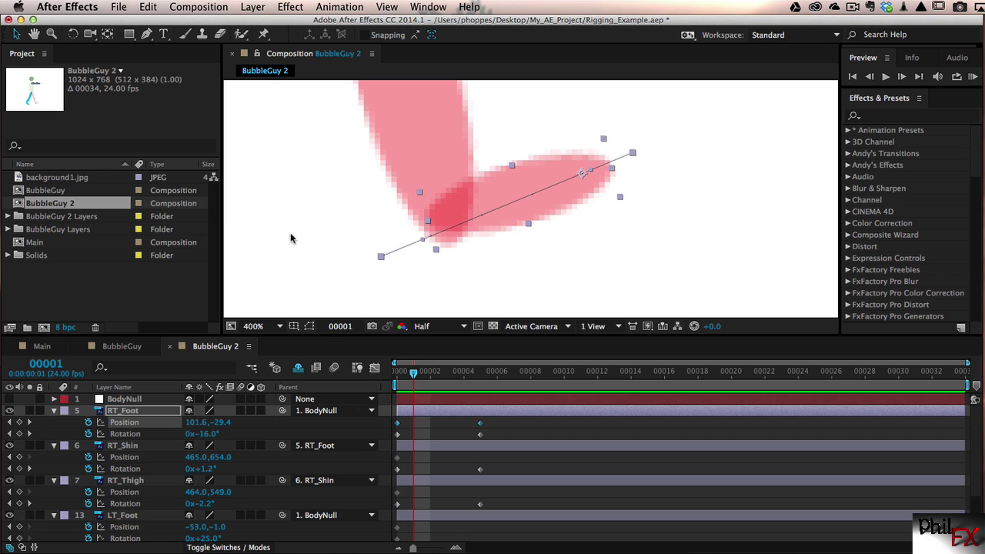
pyautogui.moveTo(424, 247); pyautogui.dragTo(448, 266)
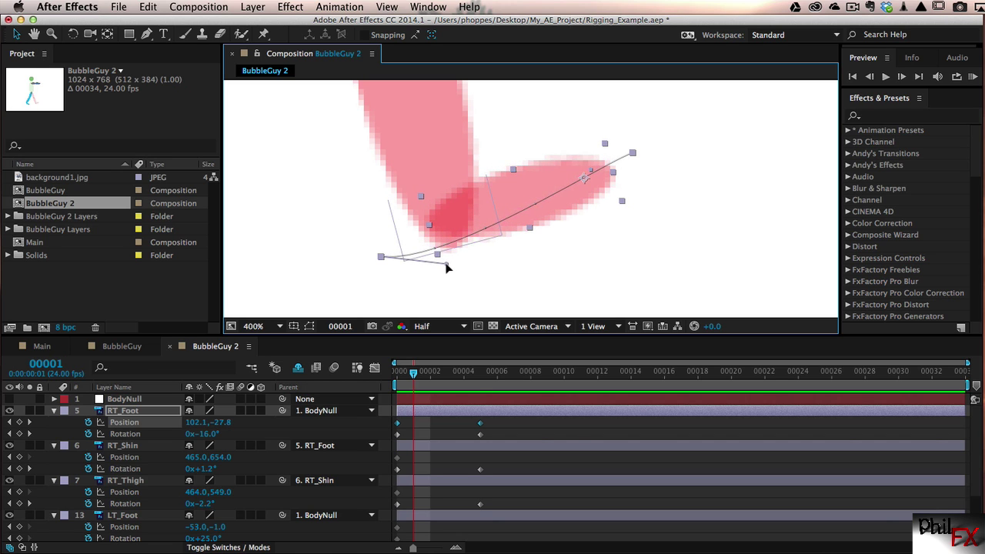
pyautogui.click(660, 150)
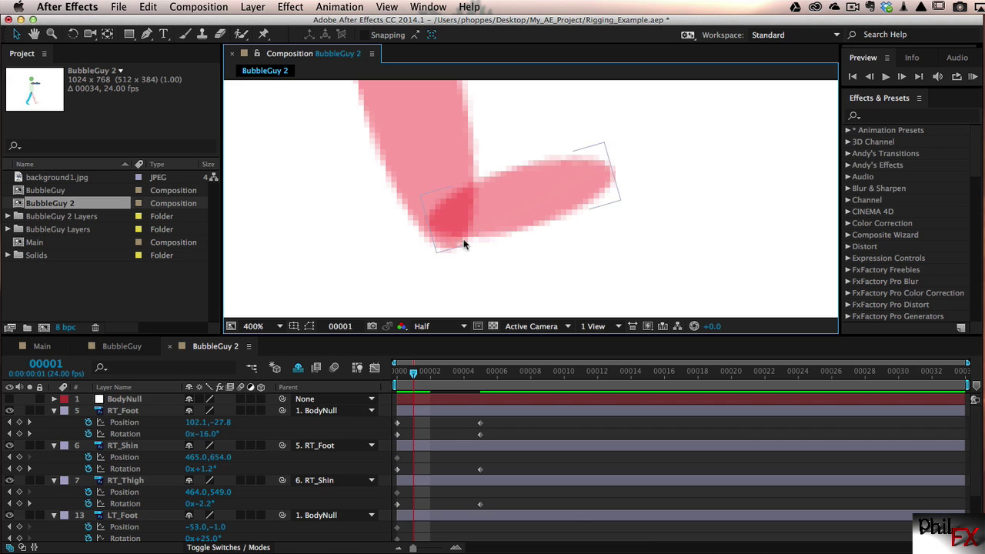
pyautogui.click(115, 423)
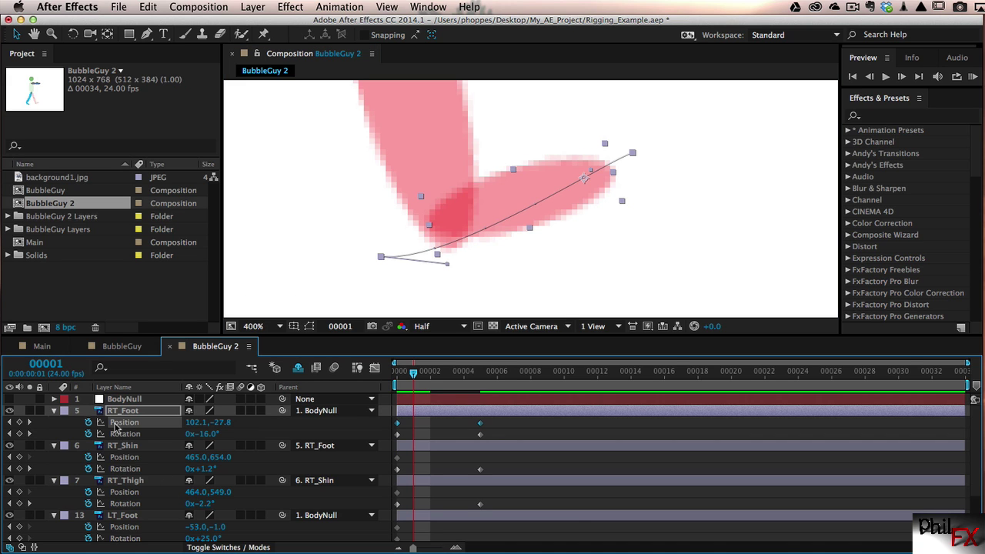
pyautogui.moveTo(584, 182); pyautogui.dragTo(590, 192)
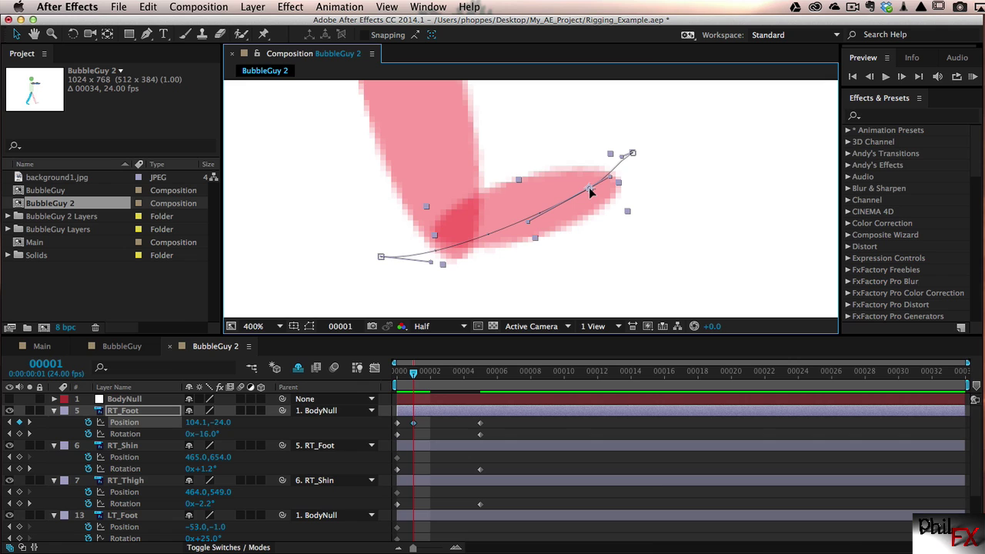
pyautogui.press('super+z')
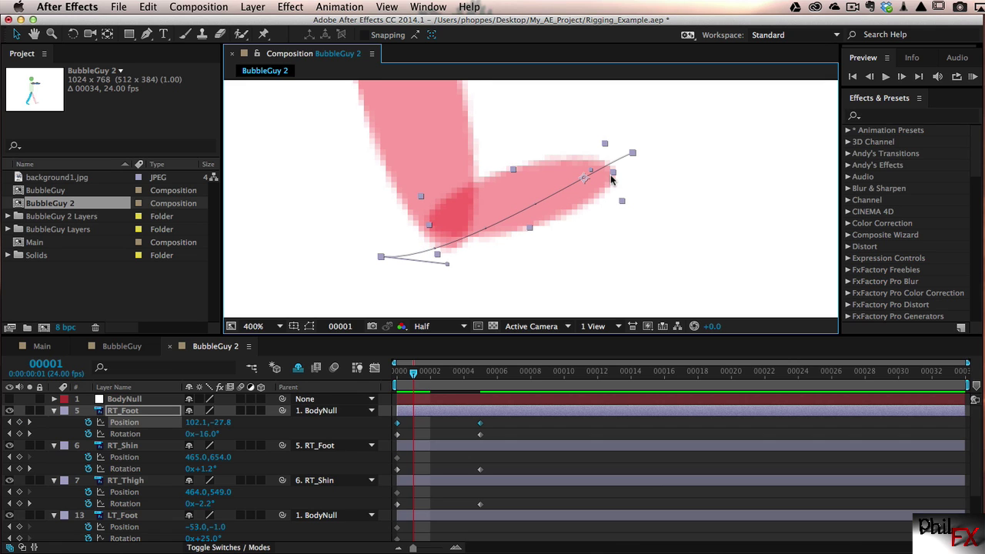
pyautogui.moveTo(631, 154); pyautogui.dragTo(633, 158)
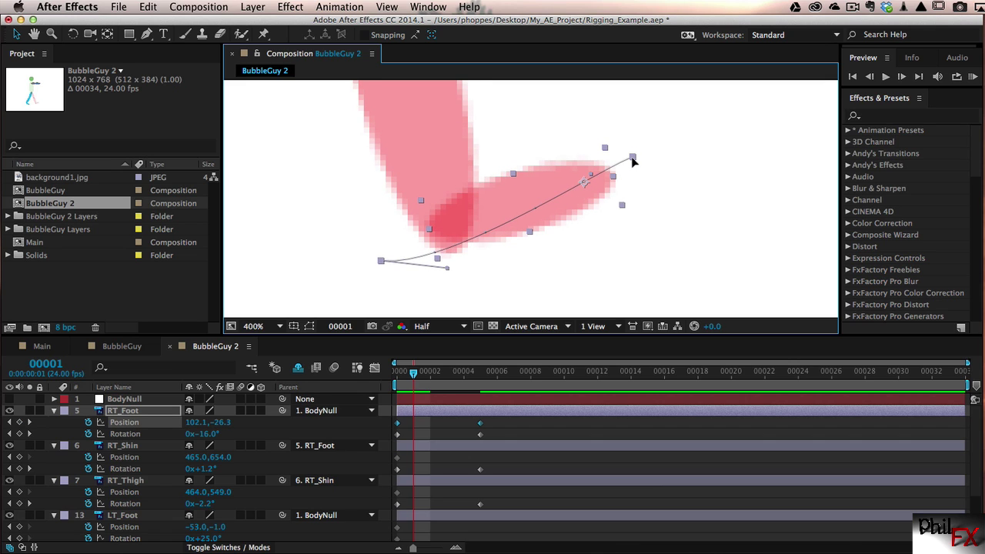
pyautogui.press('super+z')
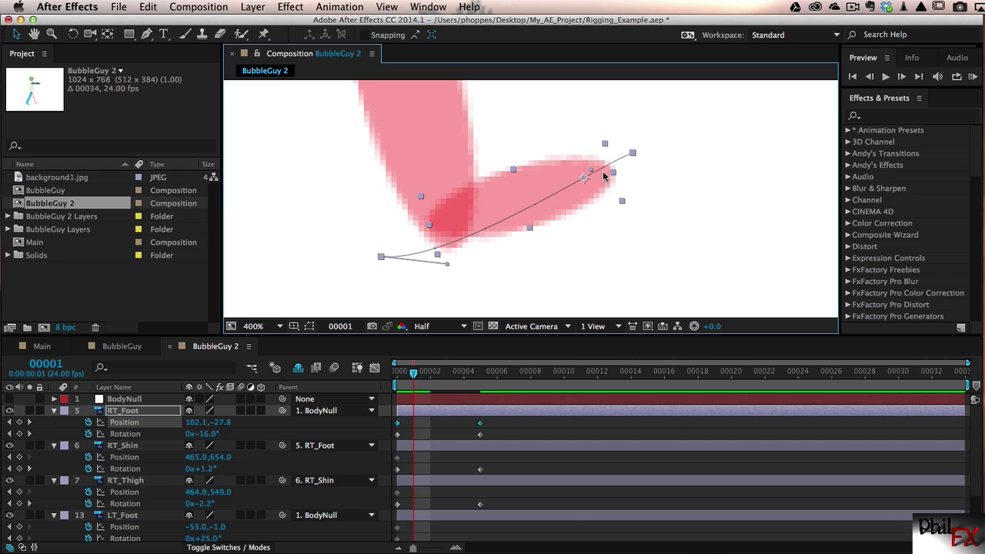
# - Deepen the downward arc of RT_Foot's motion path by pulling the Bezier handles of both its frame 0 and frame 5 keyframes lower
pyautogui.moveTo(591, 174); pyautogui.dragTo(600, 221)
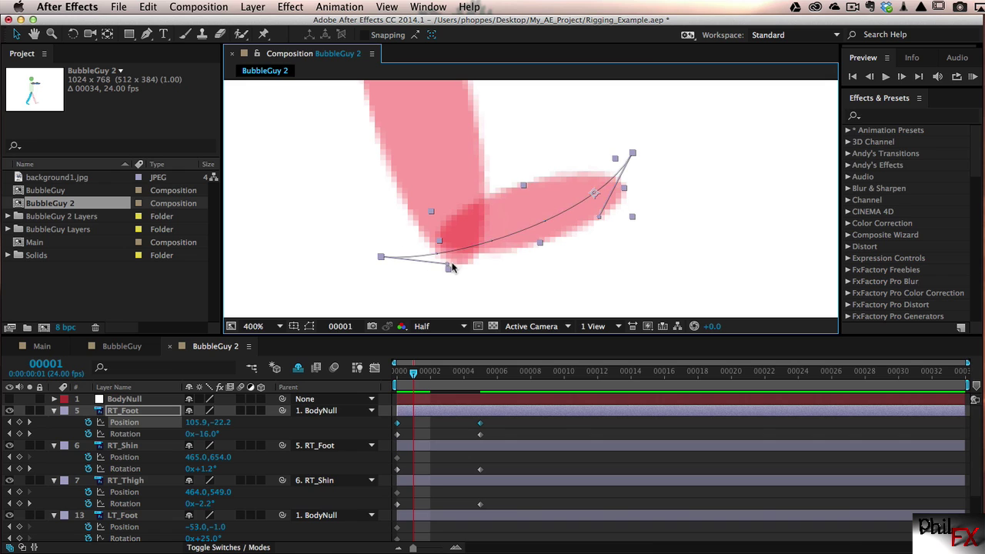
pyautogui.moveTo(447, 266); pyautogui.dragTo(453, 280)
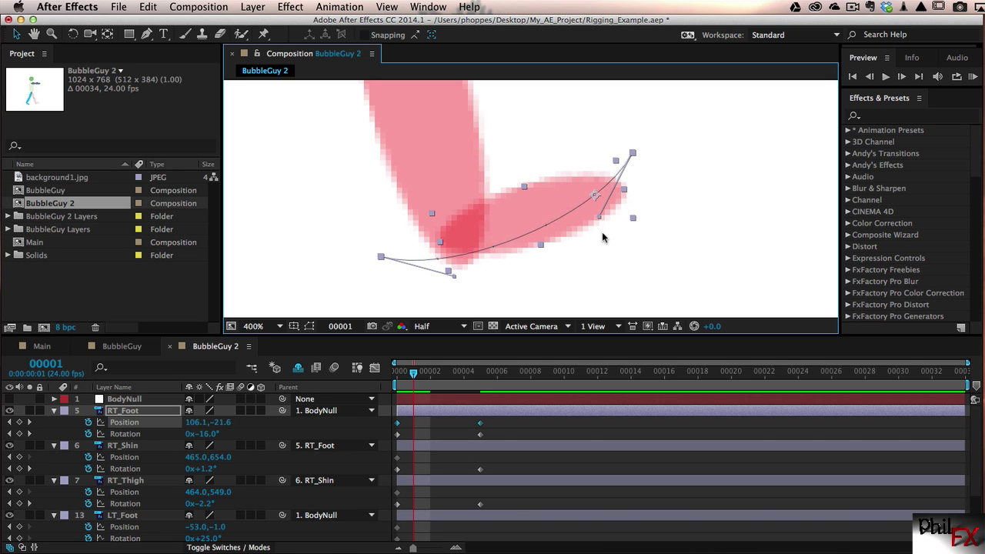
pyautogui.moveTo(602, 222); pyautogui.dragTo(603, 225)
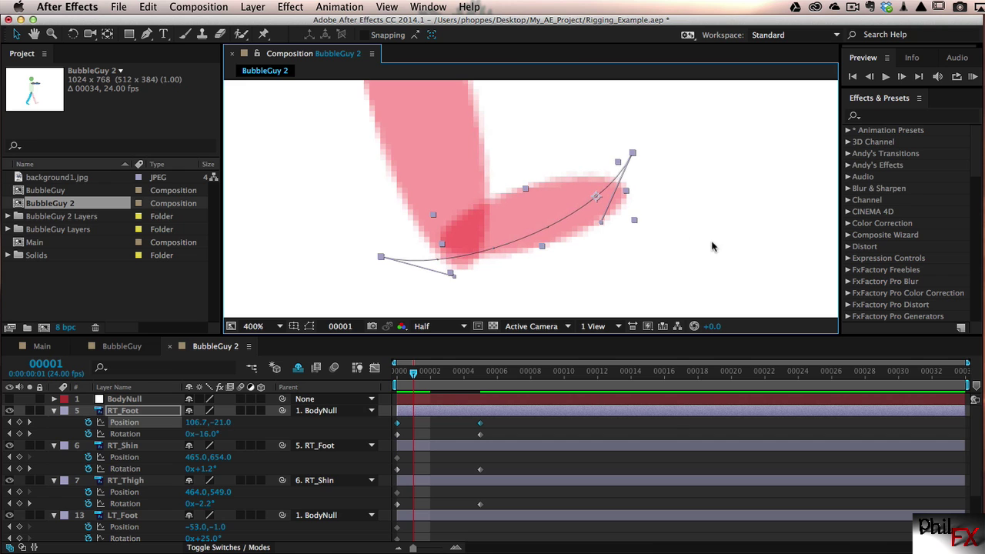
# - Scrub the opening frames to check the right foot's arc, and flatten RT_Foot's motion path slightly by raising its keyframes' Bezier handles
pyautogui.click(281, 329)
pyautogui.click(268, 450)
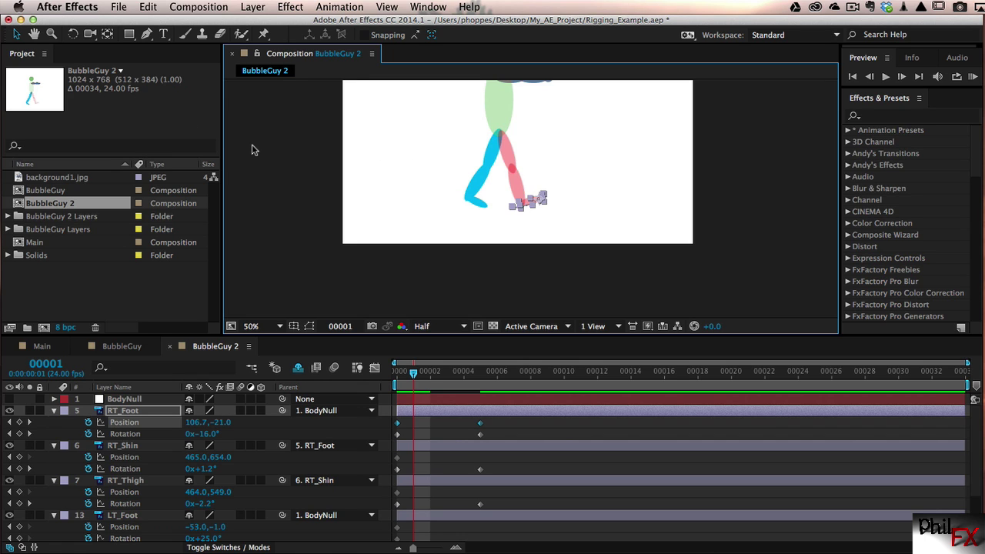
pyautogui.press('.')
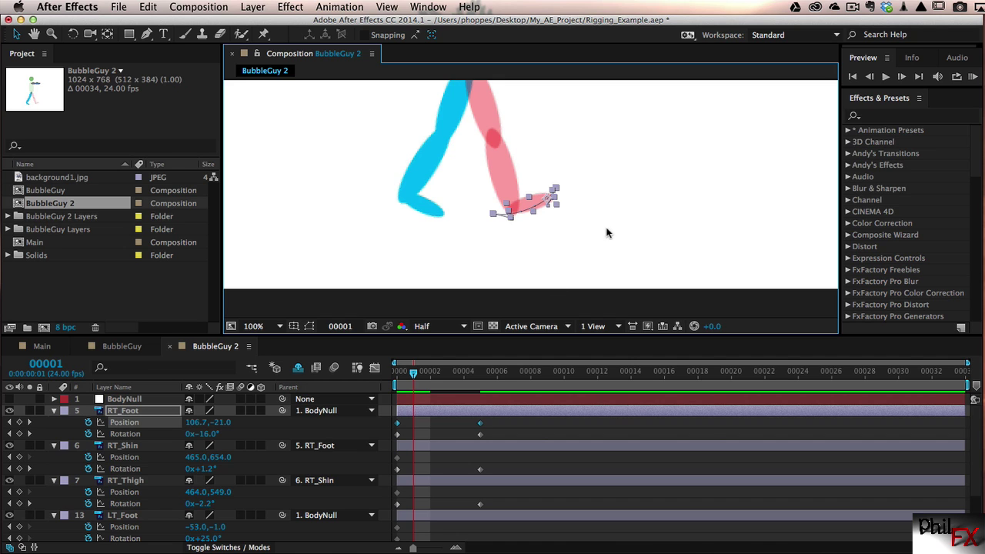
pyautogui.press('space')
pyautogui.moveTo(614, 201); pyautogui.dragTo(648, 266)
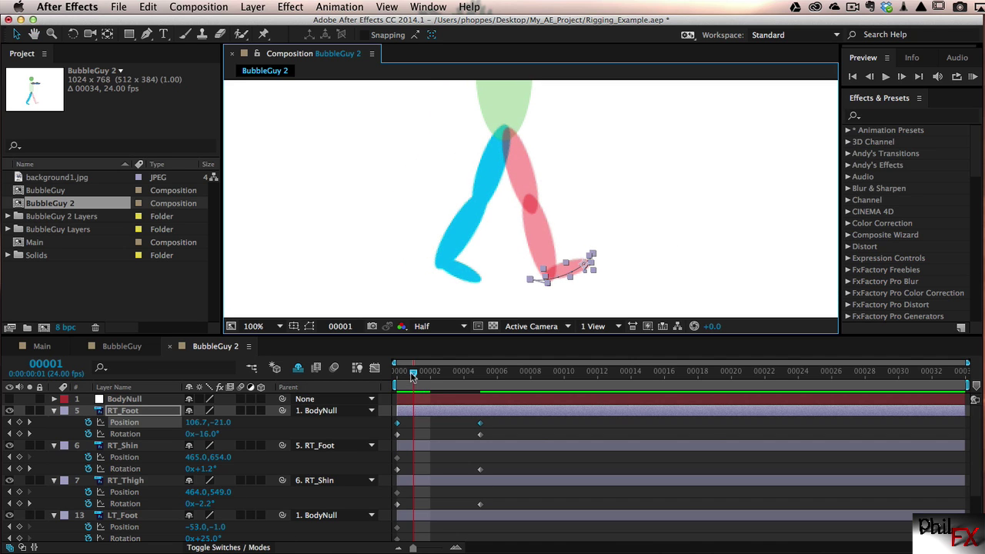
pyautogui.moveTo(414, 375); pyautogui.dragTo(396, 406)
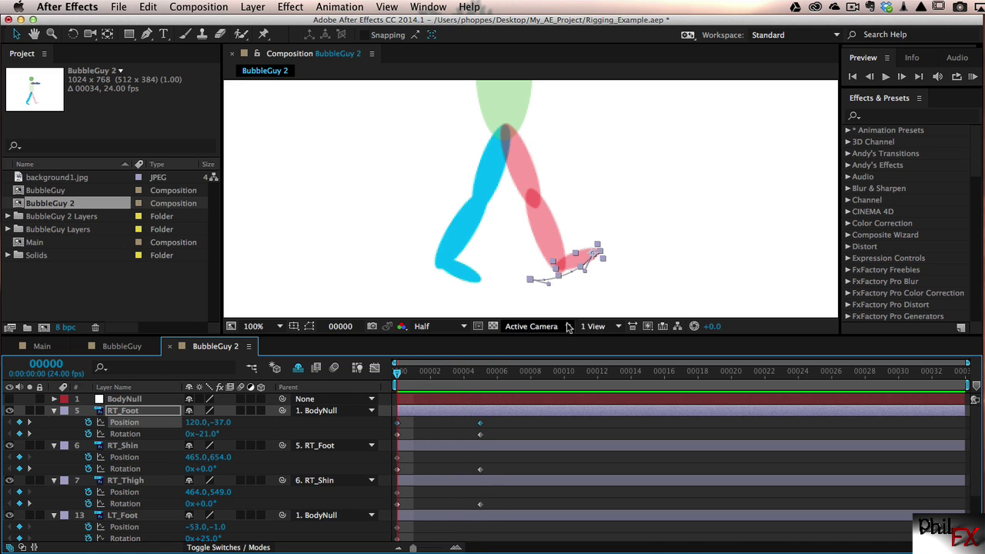
pyautogui.click(551, 284)
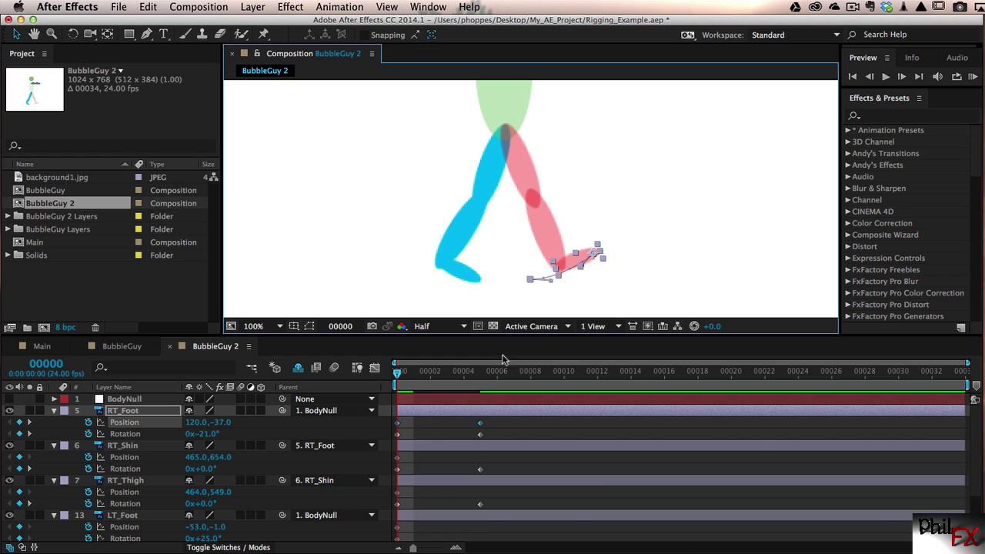
pyautogui.moveTo(399, 370)
pyautogui.mouseDown()
pyautogui.moveTo(483, 374)
pyautogui.moveTo(398, 378)
pyautogui.mouseUp()
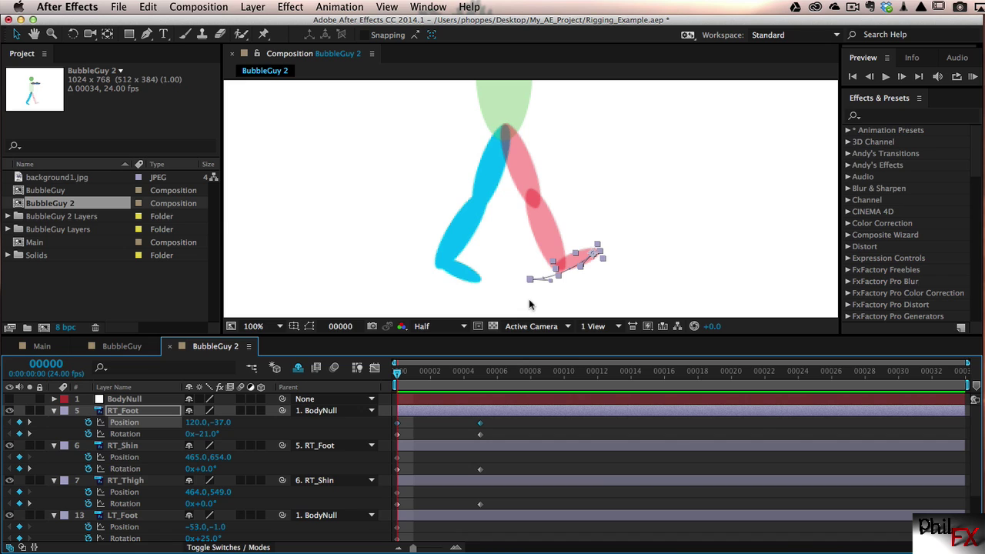
pyautogui.click(551, 284)
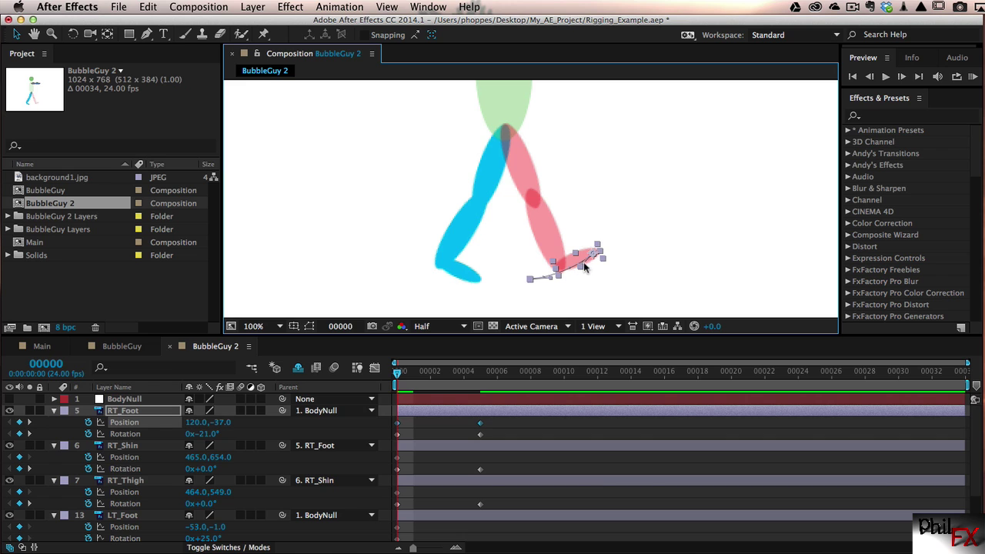
pyautogui.click(581, 298)
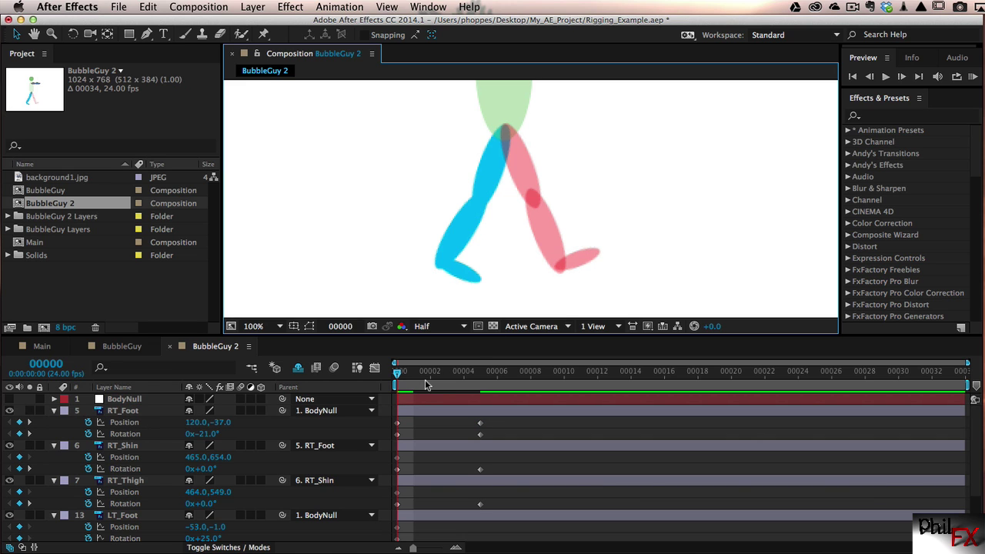
# - Scrub to frame 5 and study the Recoil pose in the Guide for speed page of the Preview PDF
pyautogui.moveTo(403, 374)
pyautogui.mouseDown()
pyautogui.moveTo(483, 374)
pyautogui.moveTo(373, 375)
pyautogui.moveTo(487, 372)
pyautogui.moveTo(381, 376)
pyautogui.moveTo(509, 387)
pyautogui.moveTo(364, 387)
pyautogui.moveTo(490, 387)
pyautogui.moveTo(375, 387)
pyautogui.moveTo(485, 388)
pyautogui.moveTo(374, 387)
pyautogui.moveTo(477, 395)
pyautogui.moveTo(394, 391)
pyautogui.mouseUp()
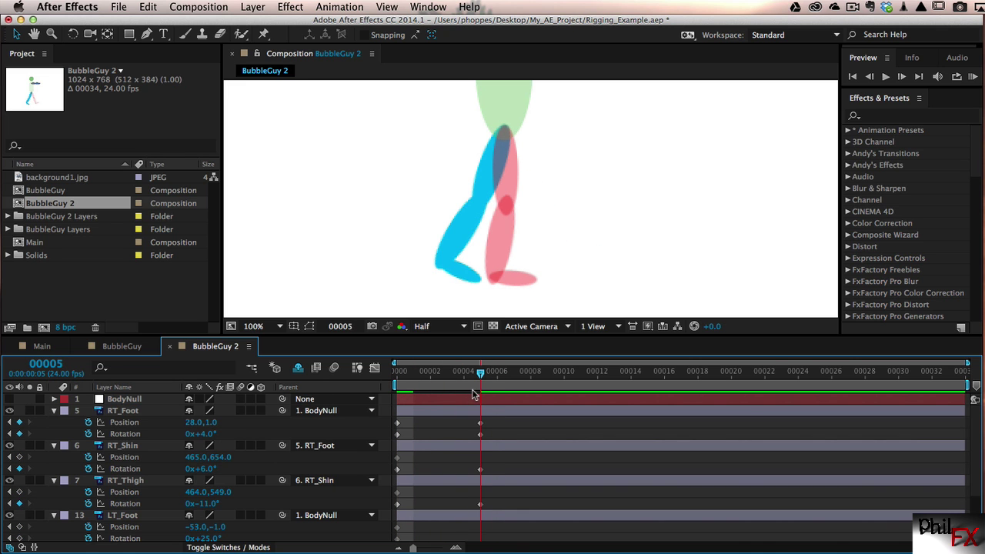
pyautogui.press('pagedown')
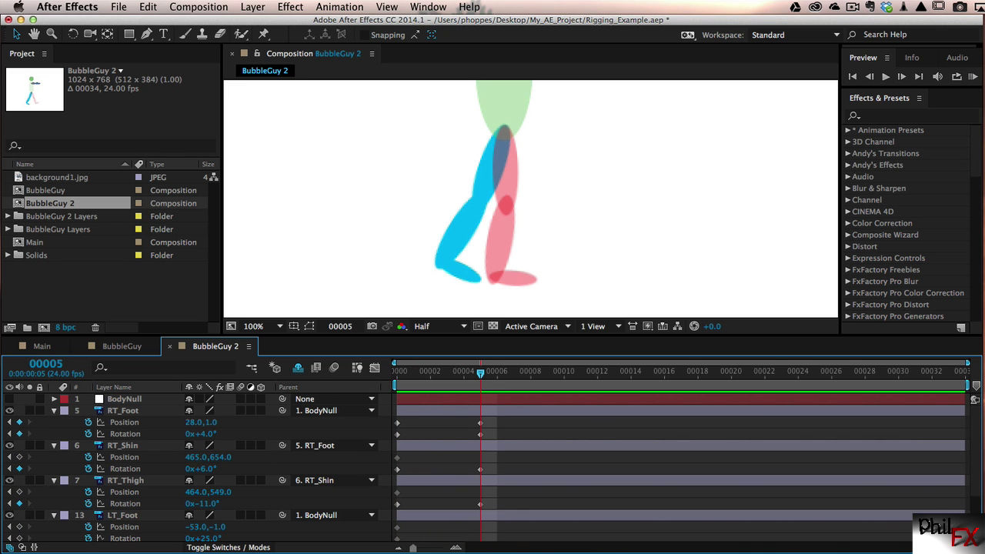
pyautogui.click(891, 549)
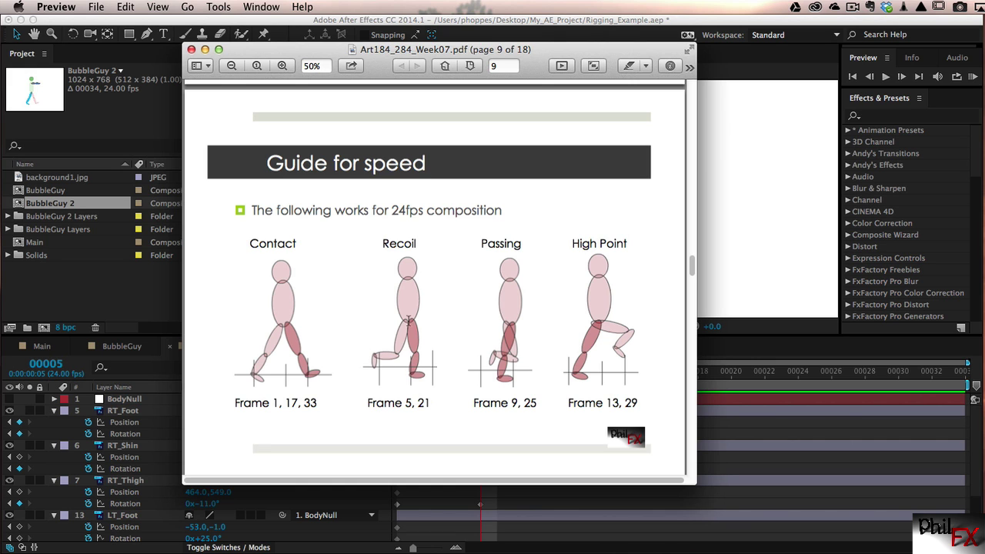
pyautogui.click(204, 49)
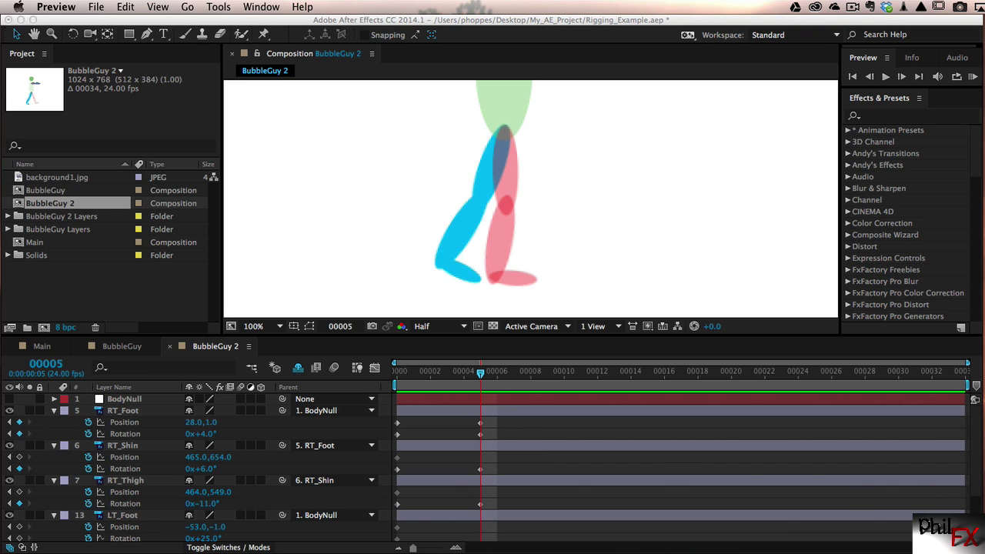
# - Lift the left foot behind the body at frame 5 by setting LT_Foot's rotation to 86° and position to -119, -61
pyautogui.click(979, 441)
pyautogui.scroll(-3, 969, 483)
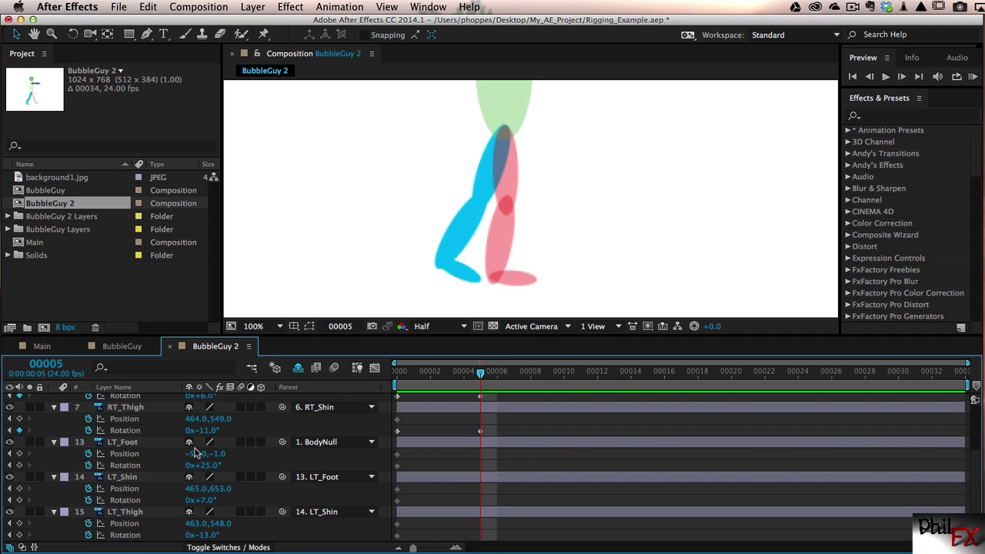
pyautogui.moveTo(219, 466); pyautogui.dragTo(256, 466)
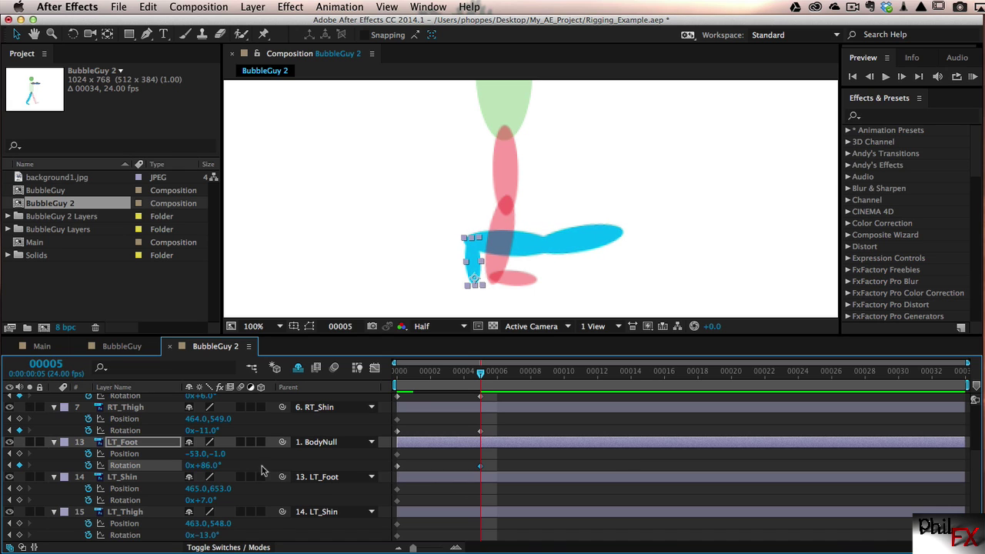
pyautogui.moveTo(196, 454); pyautogui.dragTo(150, 454)
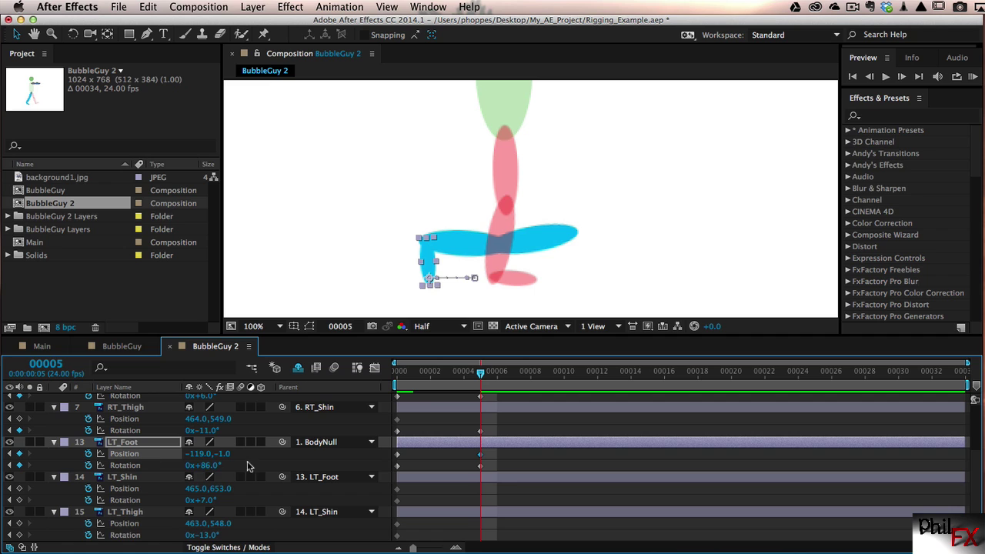
pyautogui.moveTo(224, 454); pyautogui.dragTo(191, 450)
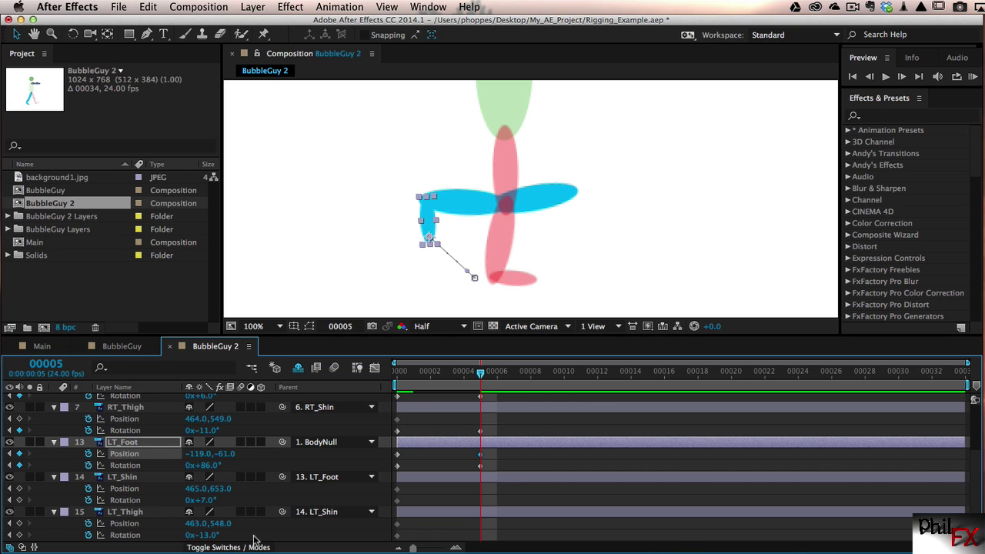
# - Rotate LT_Thigh to -89° at frame 5 and compare the leg with the Recoil pose in the Preview PDF
pyautogui.moveTo(214, 537); pyautogui.dragTo(163, 537)
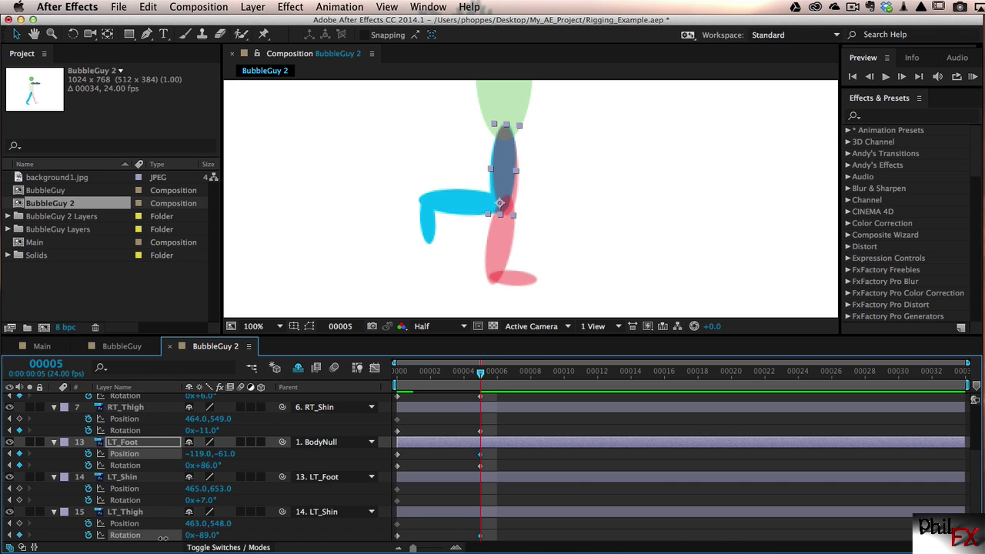
pyautogui.click(163, 537)
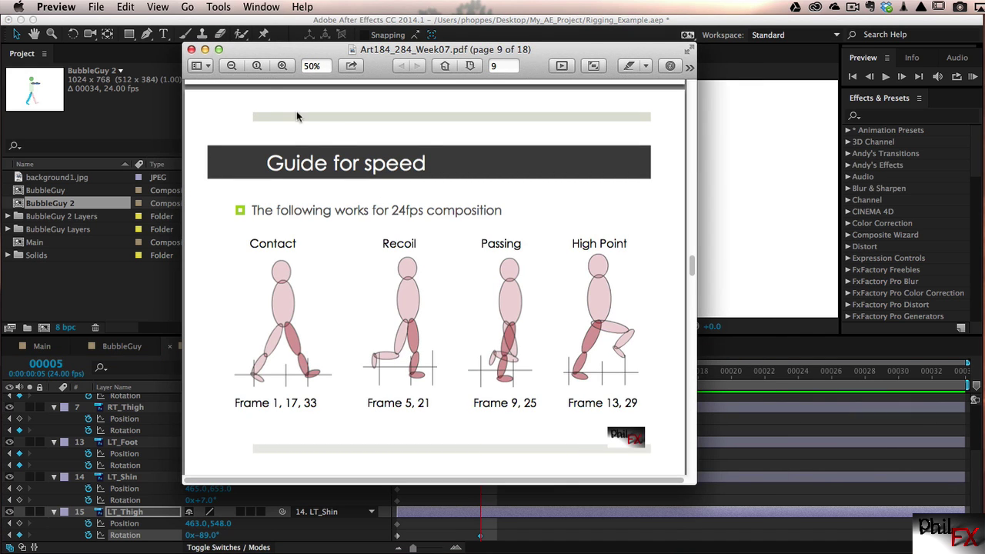
pyautogui.click(205, 49)
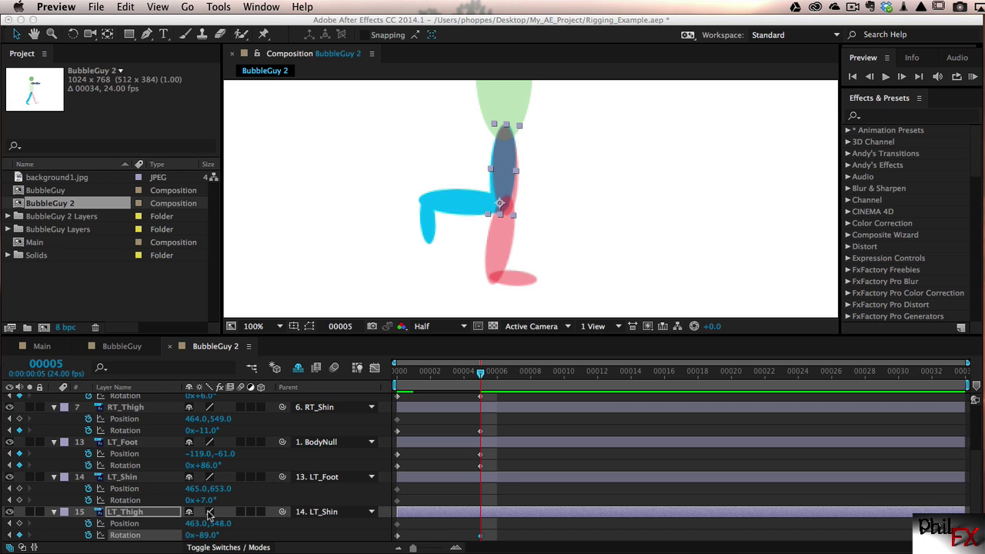
# - Select LT_Foot's Position keyframes together and shift them backward, setting the X position at frame 5 to -146
pyautogui.click(203, 459)
pyautogui.click(202, 457)
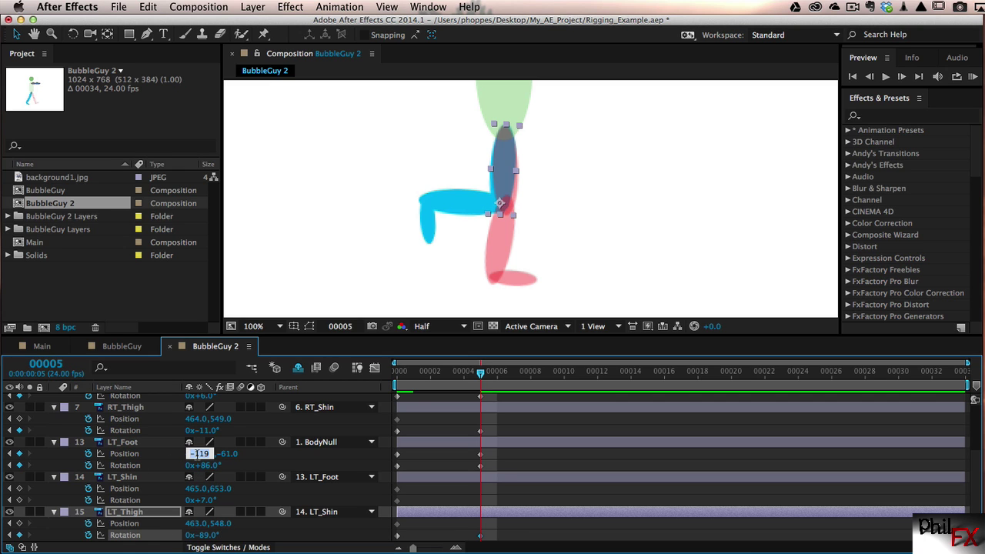
pyautogui.click(147, 454)
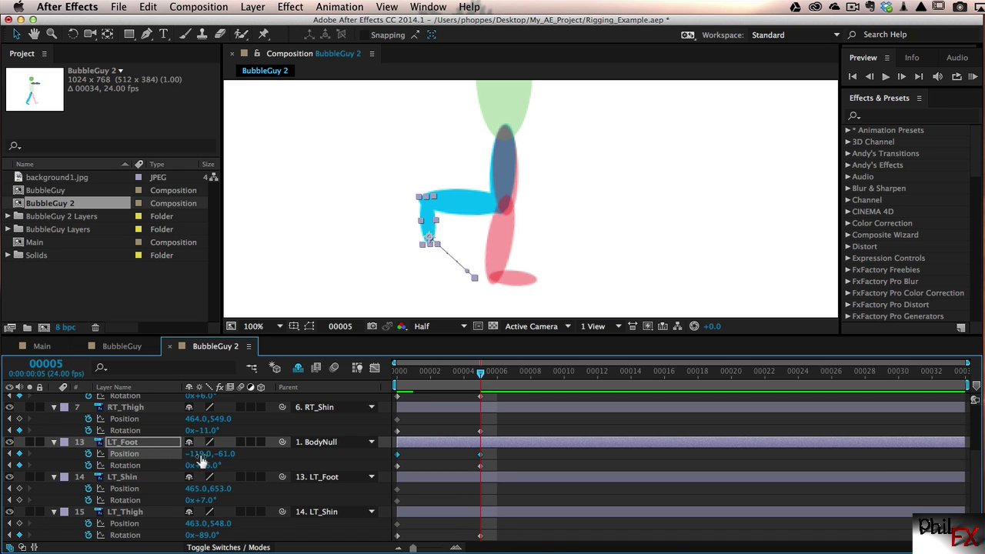
pyautogui.moveTo(203, 456); pyautogui.dragTo(182, 455)
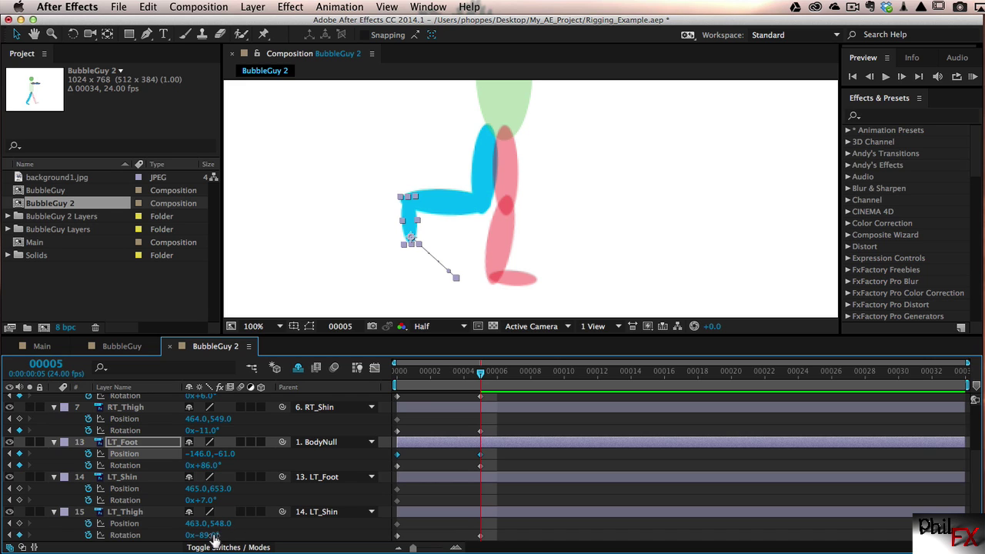
# - Reconnect the left thigh to the hip at frame 5 by setting LT_Thigh's rotation to -75°, and scrub to check the motion
pyautogui.moveTo(206, 539); pyautogui.dragTo(219, 534)
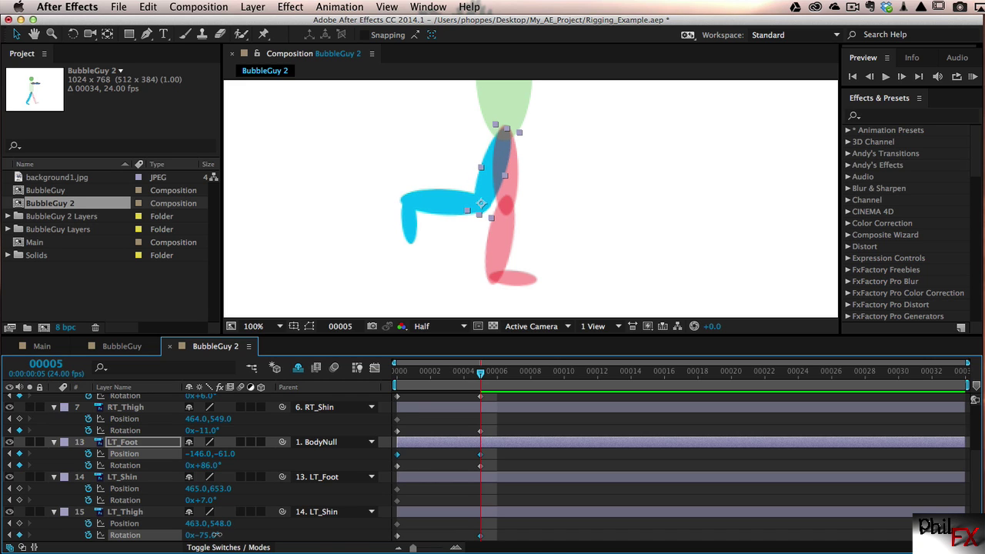
pyautogui.moveTo(217, 534); pyautogui.dragTo(218, 537)
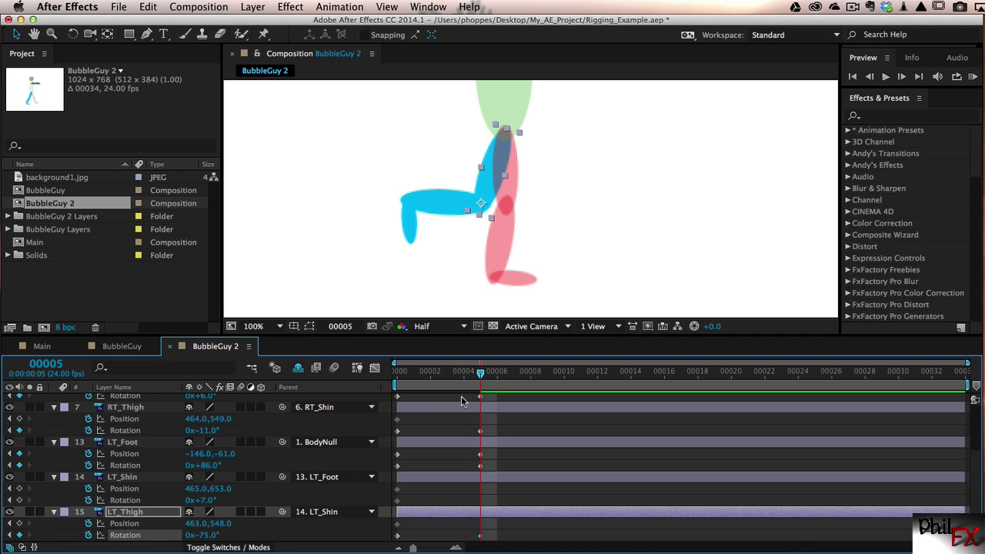
pyautogui.moveTo(478, 377)
pyautogui.mouseDown()
pyautogui.moveTo(361, 381)
pyautogui.moveTo(489, 371)
pyautogui.moveTo(396, 370)
pyautogui.moveTo(479, 370)
pyautogui.mouseUp()
# - Curve LT_Foot's motion path by pulling the frame 5 keyframe's Bezier handle down and the frame 0 keyframe's handle backward
pyautogui.click(408, 226)
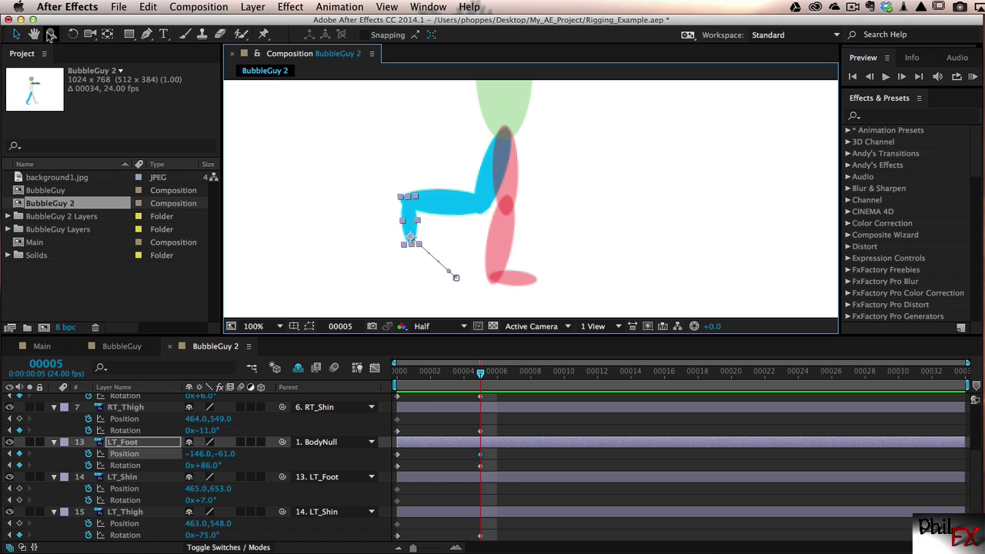
pyautogui.click(50, 35)
pyautogui.moveTo(361, 204); pyautogui.dragTo(481, 305)
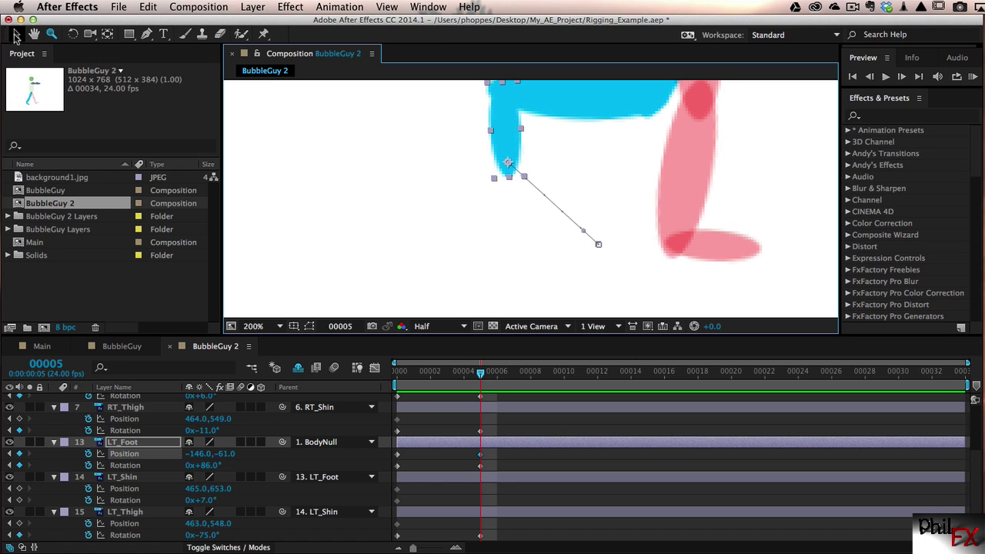
pyautogui.click(16, 35)
pyautogui.moveTo(520, 179); pyautogui.dragTo(518, 206)
pyautogui.moveTo(584, 231); pyautogui.dragTo(563, 247)
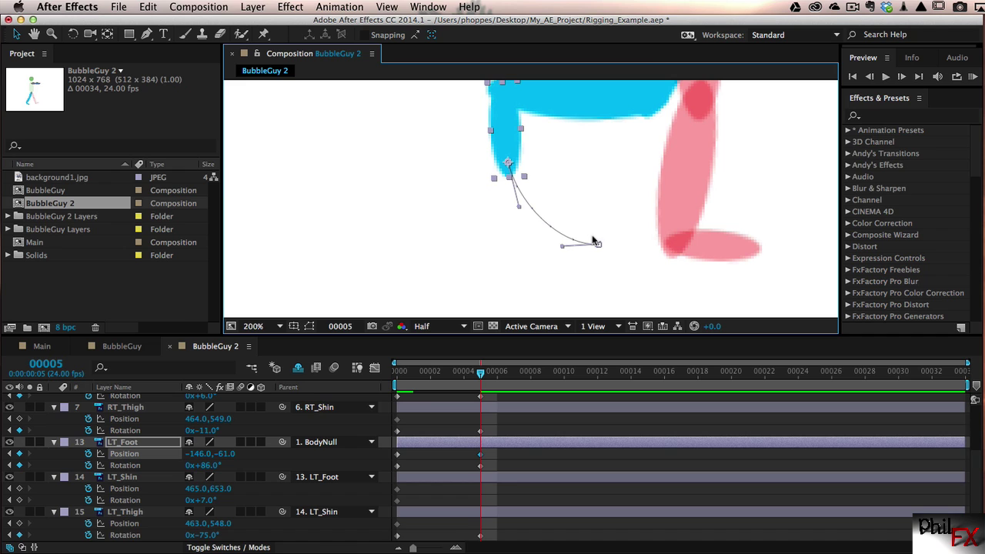
# - Scrub the left leg's motion back to frame 0 and deepen LT_Foot's arc by pulling both keyframes' Bezier handles farther down and backward
pyautogui.press('space')
pyautogui.moveTo(688, 169); pyautogui.dragTo(640, 225)
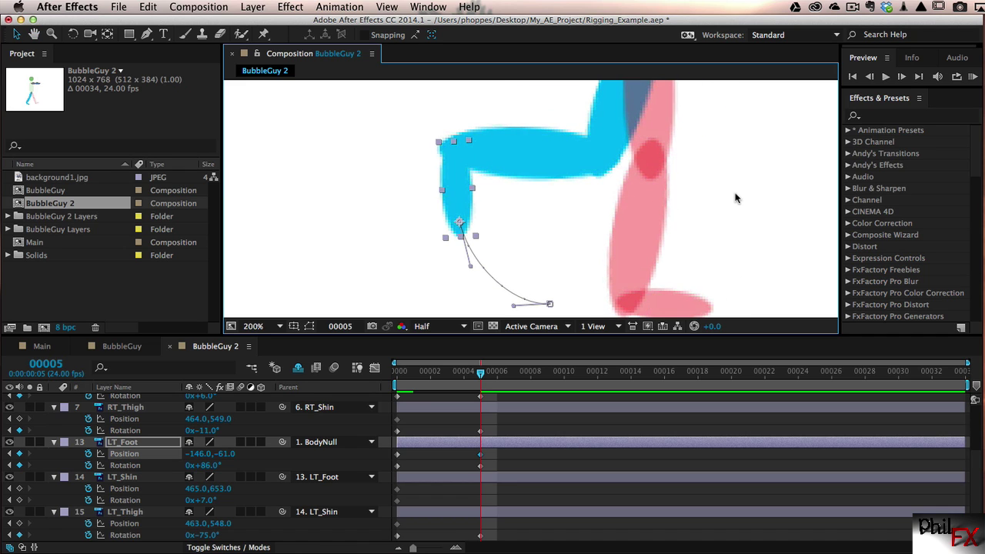
pyautogui.press(',')
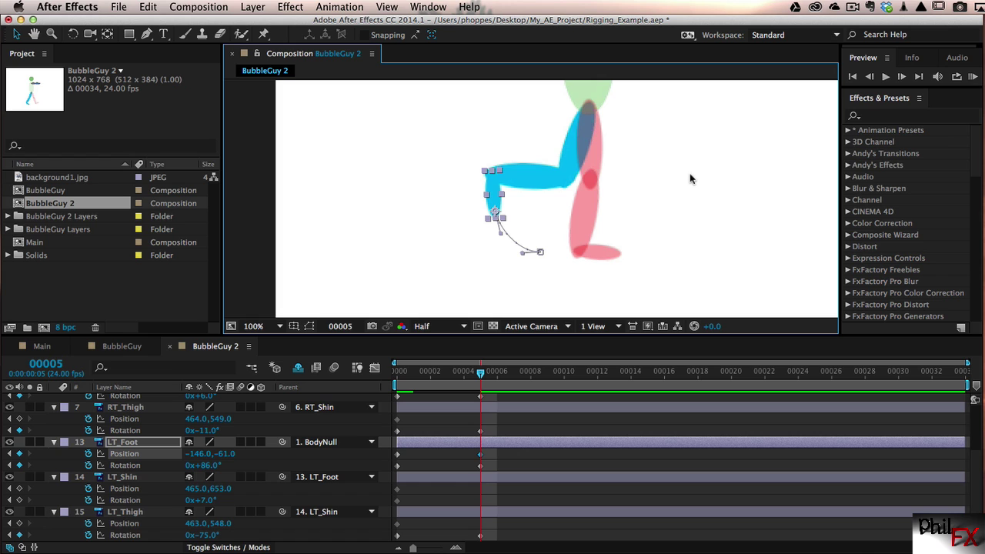
pyautogui.press('space')
pyautogui.moveTo(681, 171); pyautogui.dragTo(642, 191)
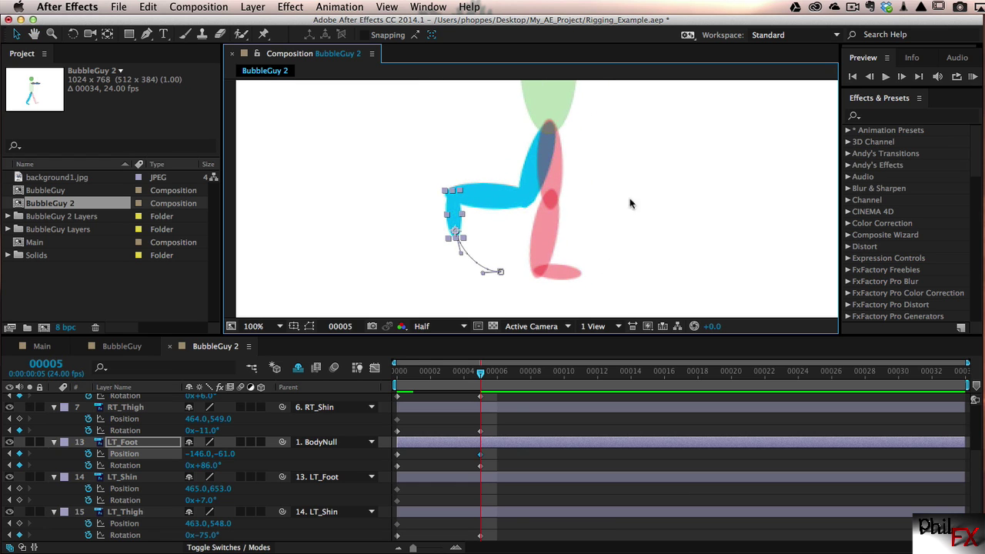
pyautogui.moveTo(482, 377)
pyautogui.mouseDown()
pyautogui.moveTo(397, 380)
pyautogui.moveTo(499, 384)
pyautogui.moveTo(397, 383)
pyautogui.moveTo(479, 380)
pyautogui.mouseUp()
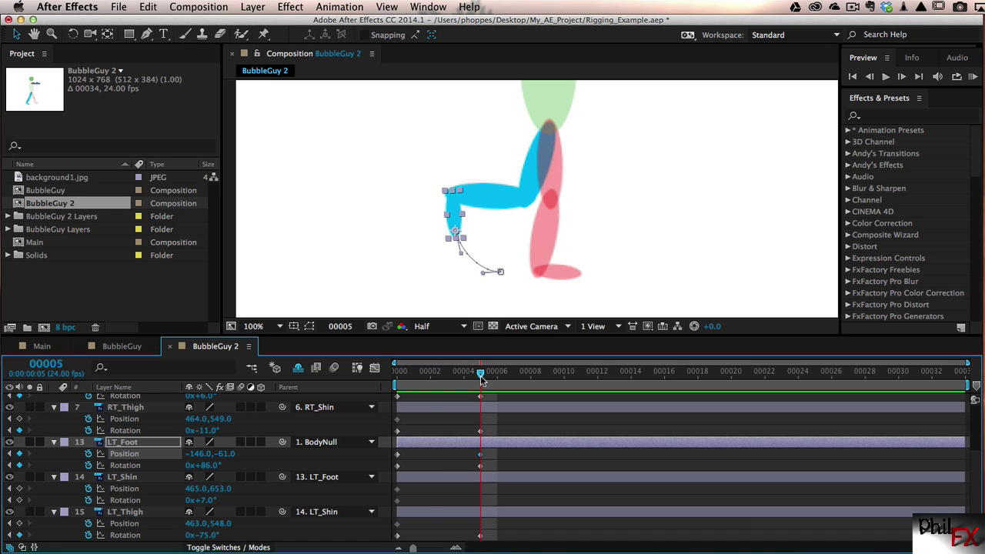
pyautogui.moveTo(481, 380); pyautogui.dragTo(357, 378)
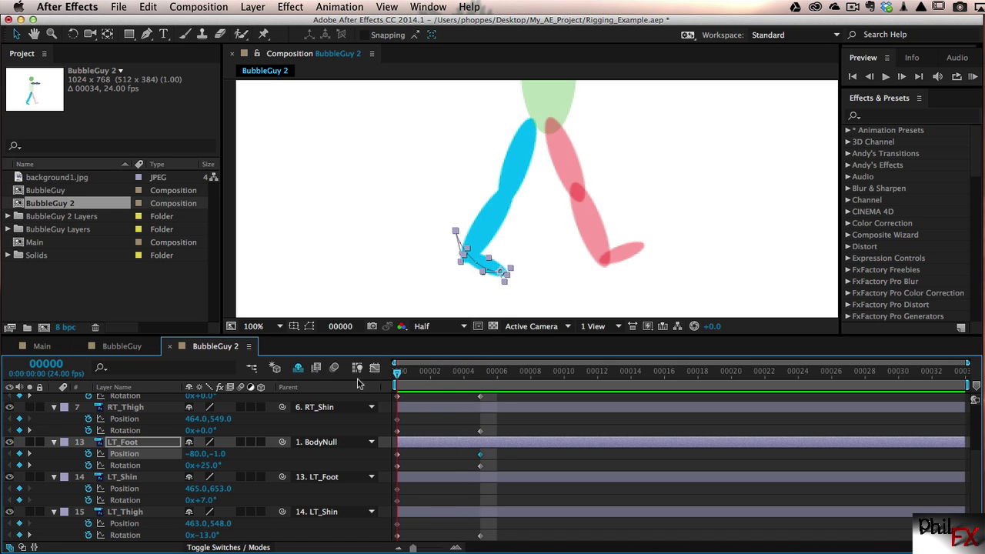
pyautogui.click(485, 278)
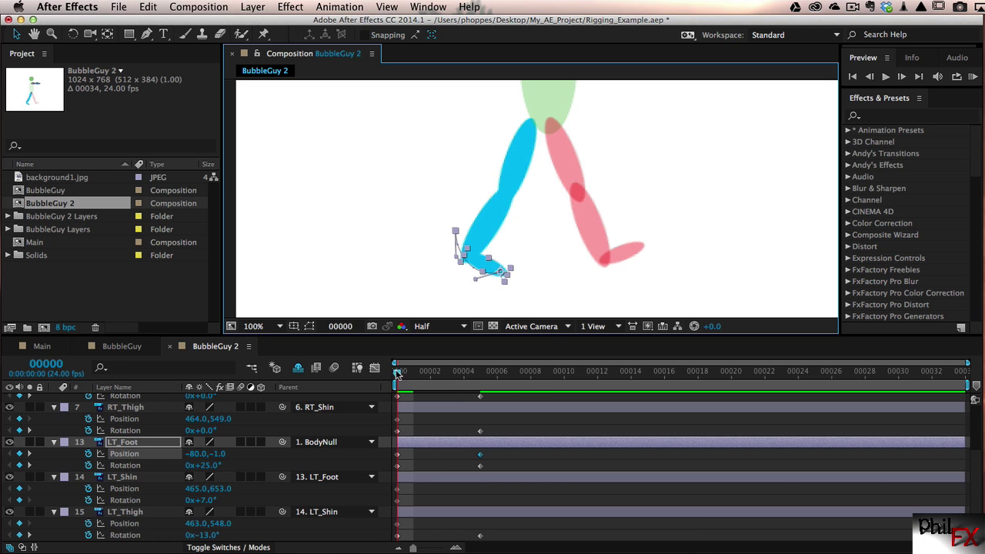
pyautogui.moveTo(397, 373)
pyautogui.mouseDown()
pyautogui.moveTo(478, 375)
pyautogui.moveTo(396, 374)
pyautogui.mouseUp()
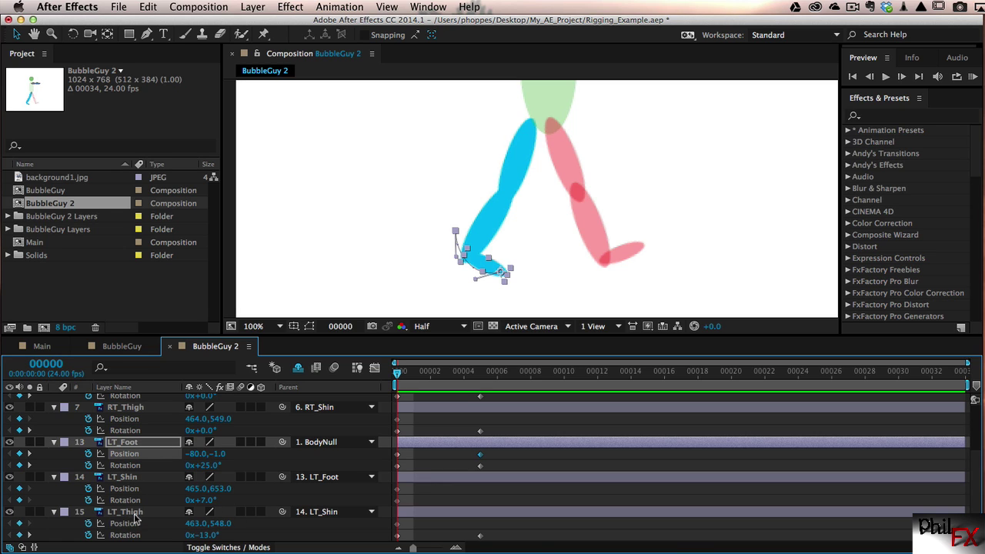
# - Close the left thigh's gap at the hip at frame 0 by setting LT_Shin's rotation to 12° and LT_Foot's position to -69, -10
pyautogui.click(132, 479)
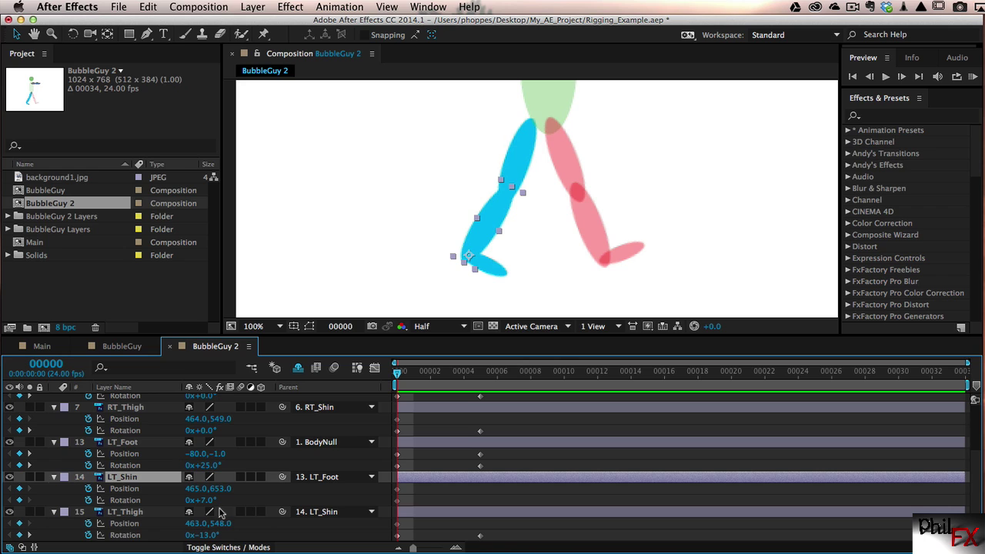
pyautogui.moveTo(203, 500); pyautogui.dragTo(214, 501)
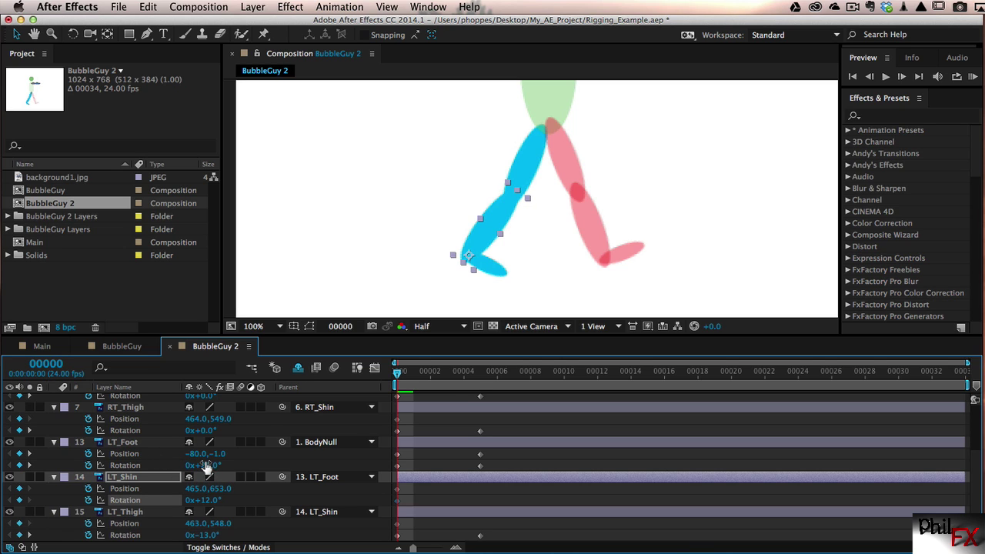
pyautogui.moveTo(199, 461)
pyautogui.mouseDown()
pyautogui.moveTo(218, 460)
pyautogui.moveTo(209, 457)
pyautogui.mouseUp()
pyautogui.moveTo(210, 455)
pyautogui.mouseDown()
pyautogui.moveTo(199, 455)
pyautogui.moveTo(208, 458)
pyautogui.mouseUp()
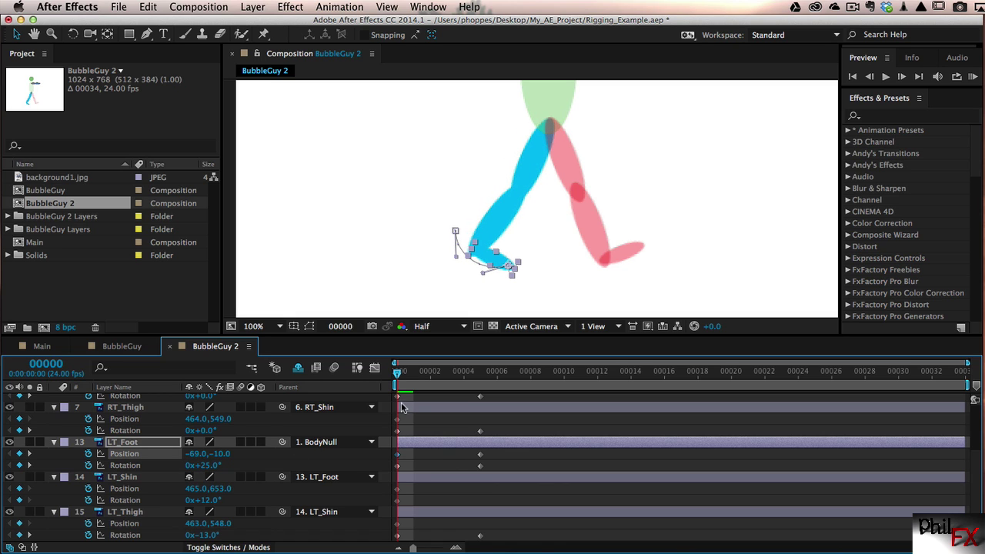
# - Realign the left leg at frame 5 by setting LT_Shin's rotation to 6°, and scrub to check the motion
pyautogui.moveTo(399, 381); pyautogui.dragTo(479, 377)
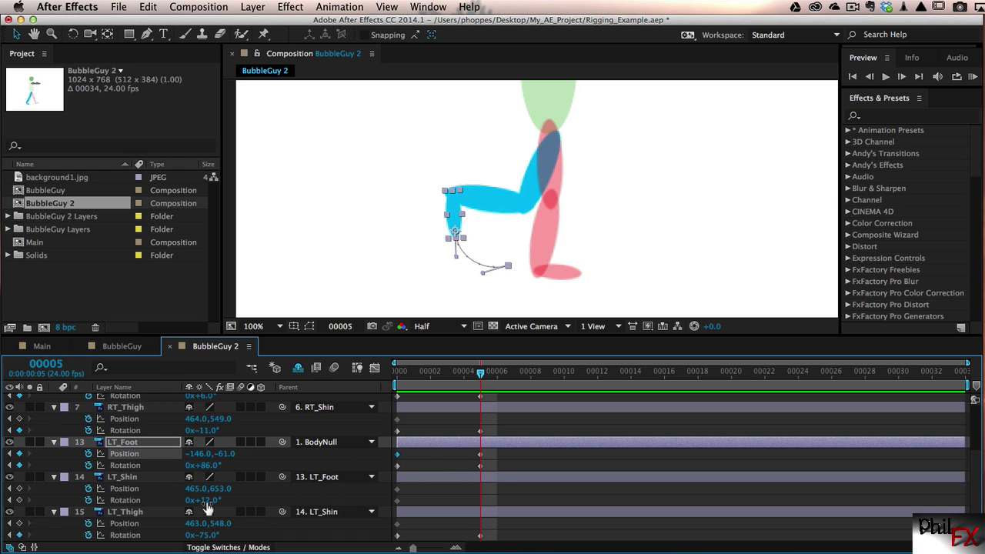
pyautogui.moveTo(205, 504); pyautogui.dragTo(202, 501)
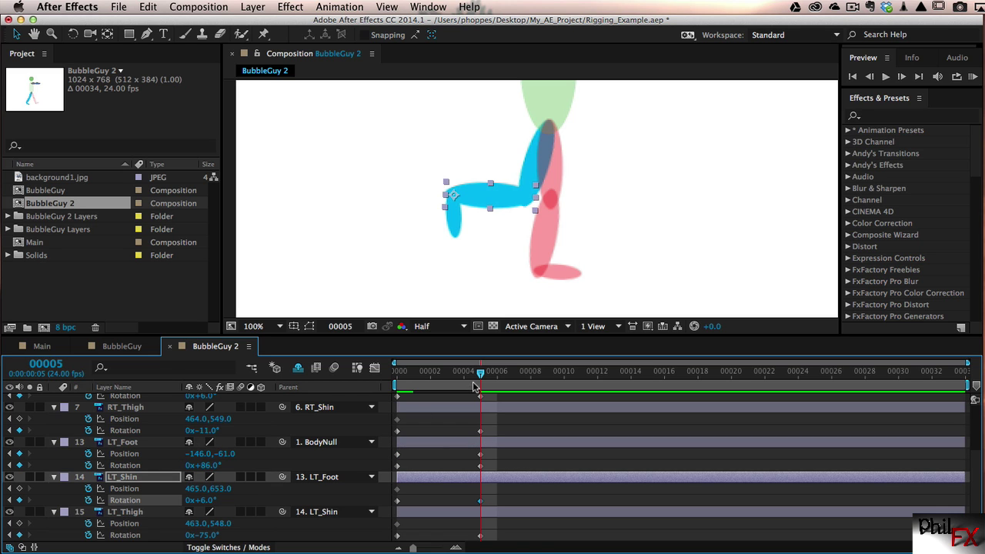
pyautogui.moveTo(481, 375)
pyautogui.mouseDown()
pyautogui.moveTo(379, 383)
pyautogui.moveTo(532, 386)
pyautogui.moveTo(371, 393)
pyautogui.moveTo(482, 391)
pyautogui.mouseUp()
# - Refine LT_Foot's motion path with in-between Position keyframes at frames 2 and 4, and scrub through to frame 5
pyautogui.click(454, 220)
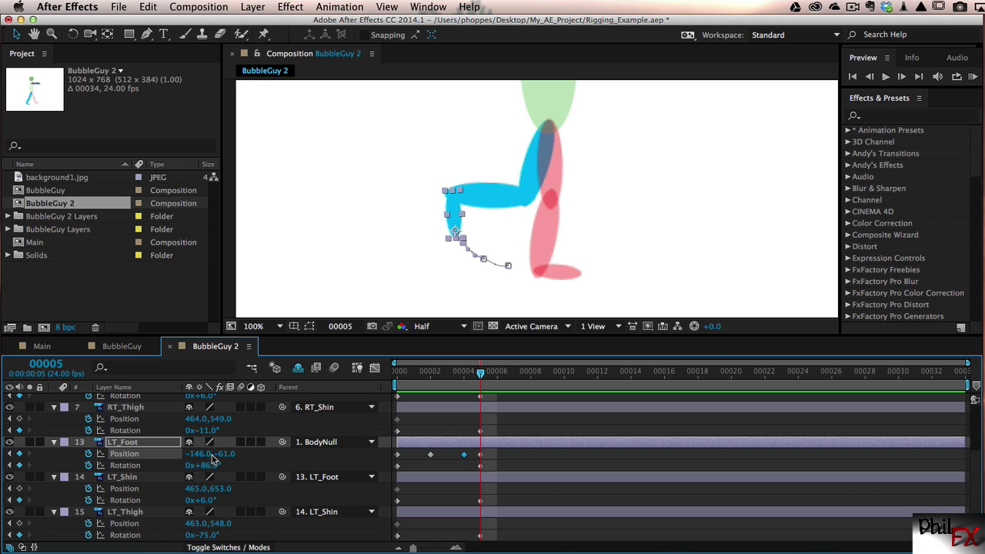
pyautogui.moveTo(479, 374); pyautogui.dragTo(430, 374)
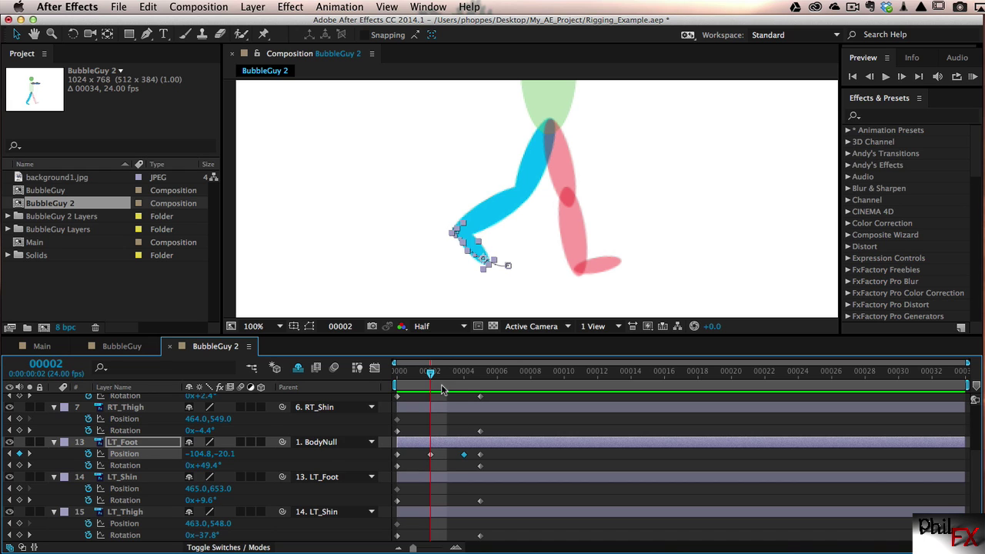
pyautogui.click(465, 374)
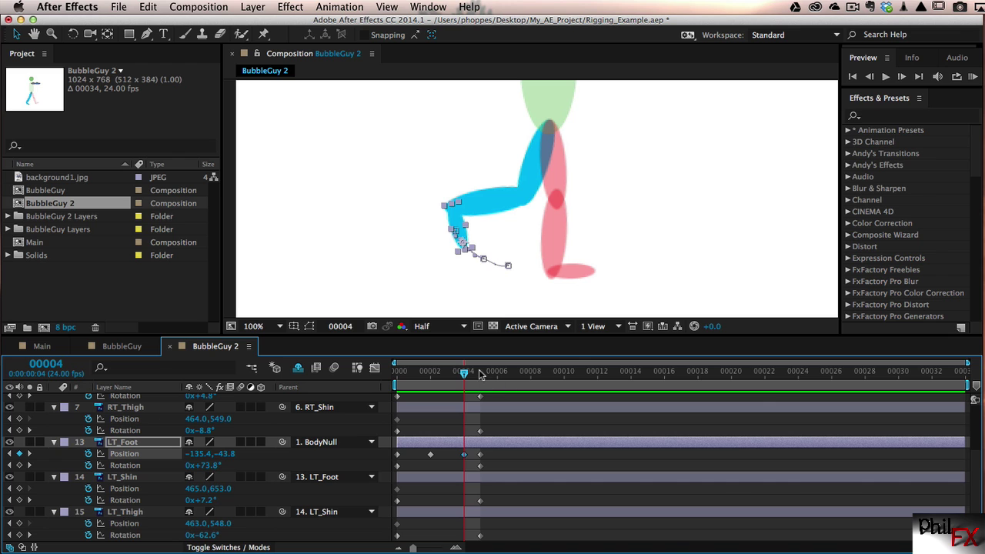
pyautogui.moveTo(467, 376)
pyautogui.mouseDown()
pyautogui.moveTo(413, 376)
pyautogui.moveTo(481, 381)
pyautogui.moveTo(401, 379)
pyautogui.moveTo(499, 384)
pyautogui.moveTo(378, 385)
pyautogui.moveTo(480, 383)
pyautogui.mouseUp()
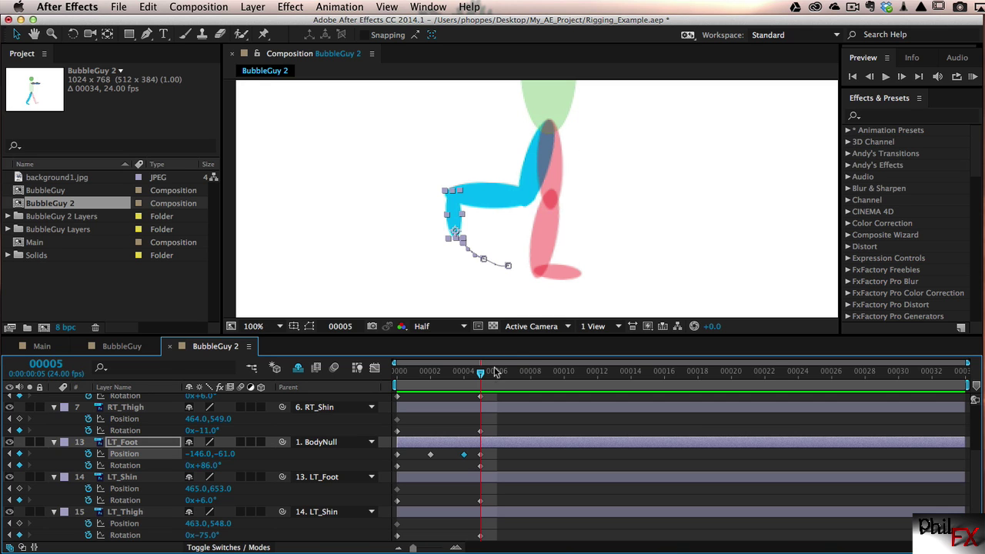
pyautogui.moveTo(481, 373)
pyautogui.mouseDown()
pyautogui.moveTo(433, 377)
pyautogui.moveTo(494, 382)
pyautogui.moveTo(433, 380)
pyautogui.moveTo(479, 387)
pyautogui.mouseUp()
# - Check the 24fps pose timing on page 9 of Art184_284_Week07.pdf in Preview, and return to the BubbleGuy 2 composition in After Effects
pyautogui.click(982, 502)
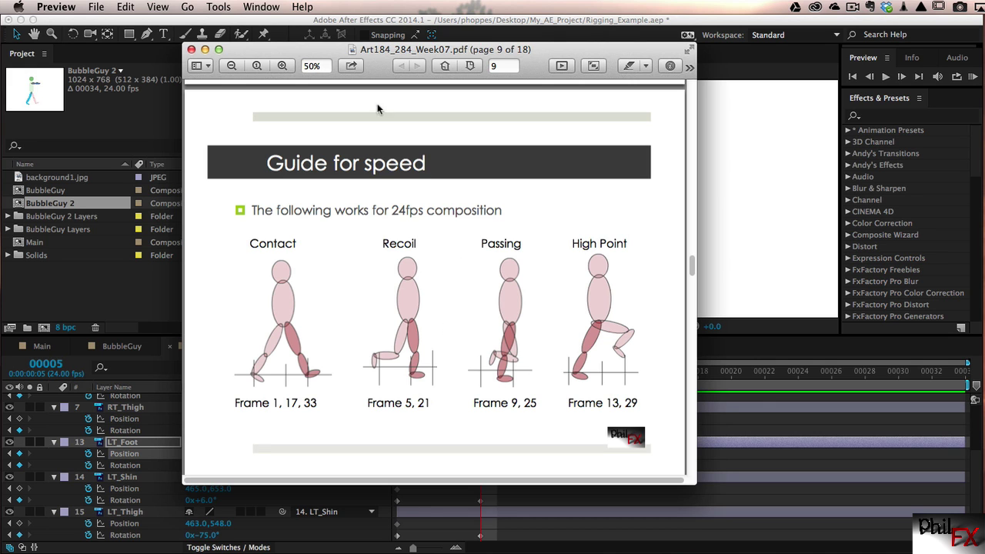
pyautogui.click(204, 50)
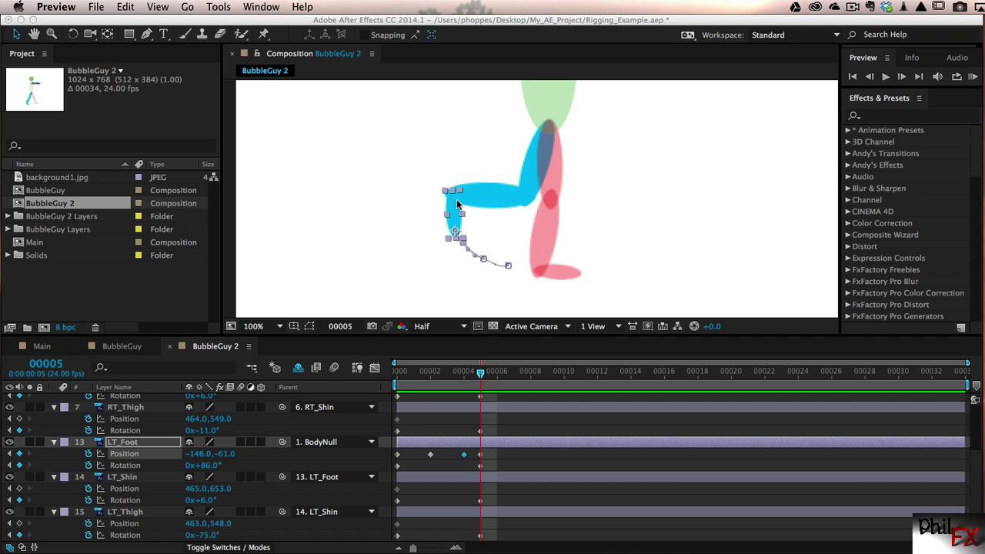
pyautogui.click(482, 381)
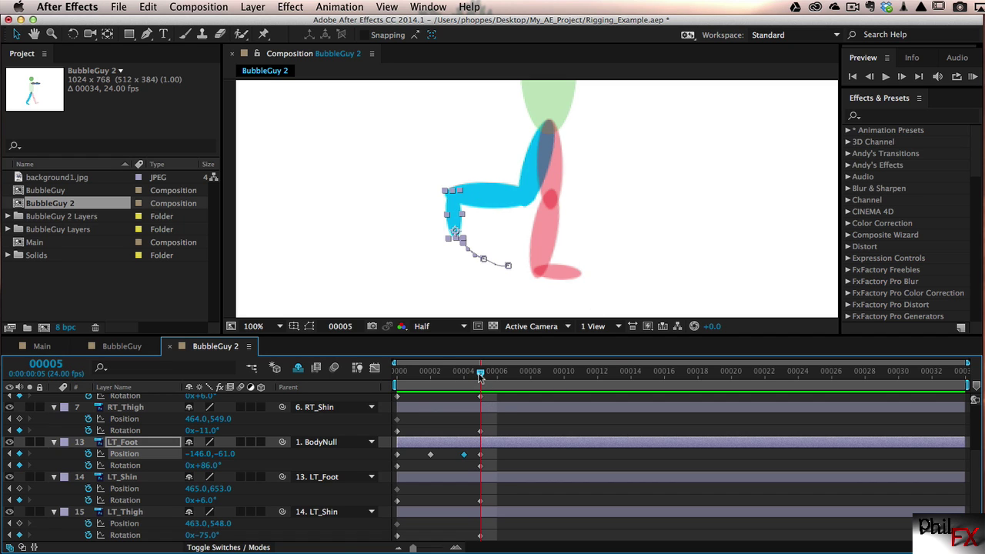
# - Scrub the walk between frames 0 and 13, examining the passing and high-point poses and LT_Foot's Rotation keyframes
pyautogui.moveTo(480, 375); pyautogui.dragTo(407, 387)
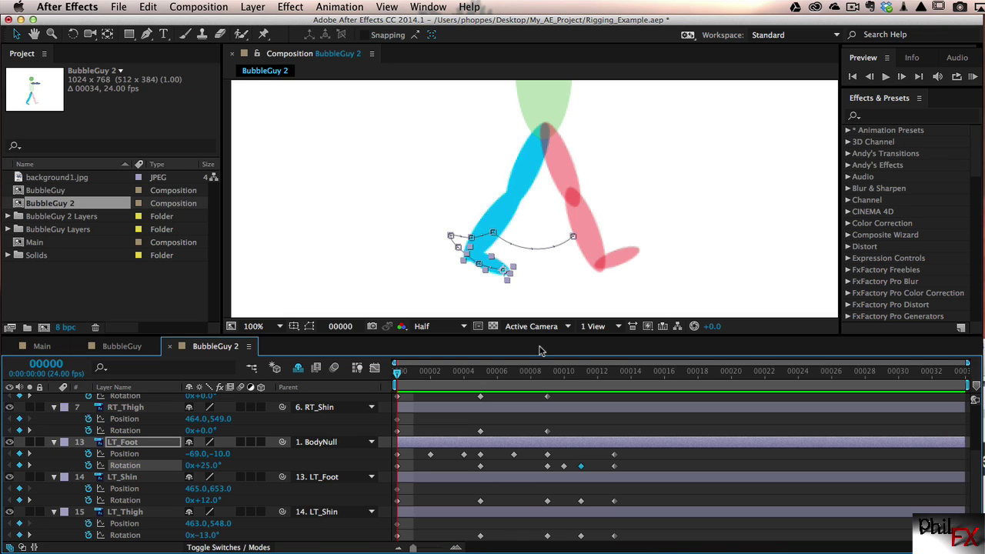
pyautogui.moveTo(397, 376); pyautogui.dragTo(551, 390)
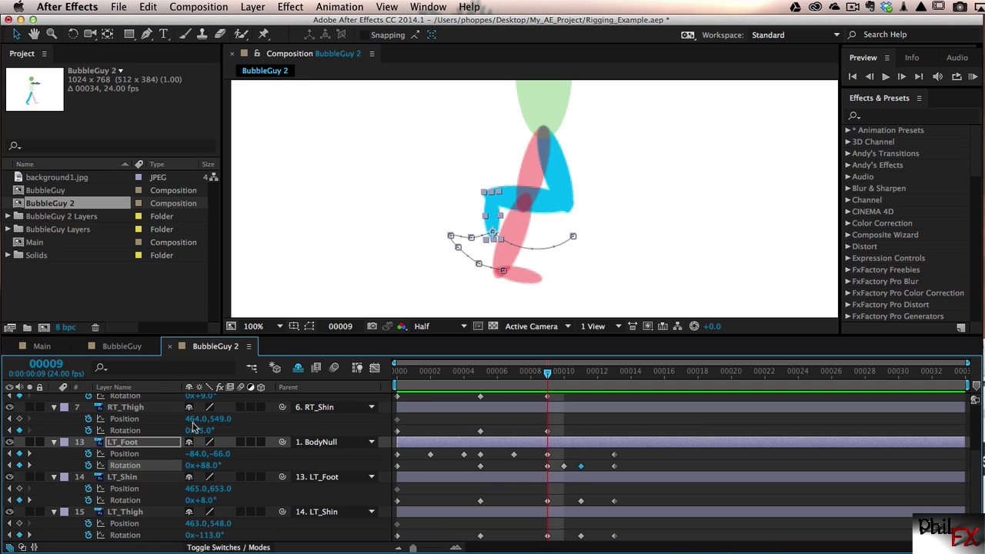
pyautogui.click(126, 454)
pyautogui.moveTo(549, 375)
pyautogui.mouseDown()
pyautogui.moveTo(614, 383)
pyautogui.moveTo(554, 385)
pyautogui.moveTo(615, 384)
pyautogui.moveTo(544, 390)
pyautogui.mouseUp()
pyautogui.moveTo(548, 377); pyautogui.dragTo(614, 378)
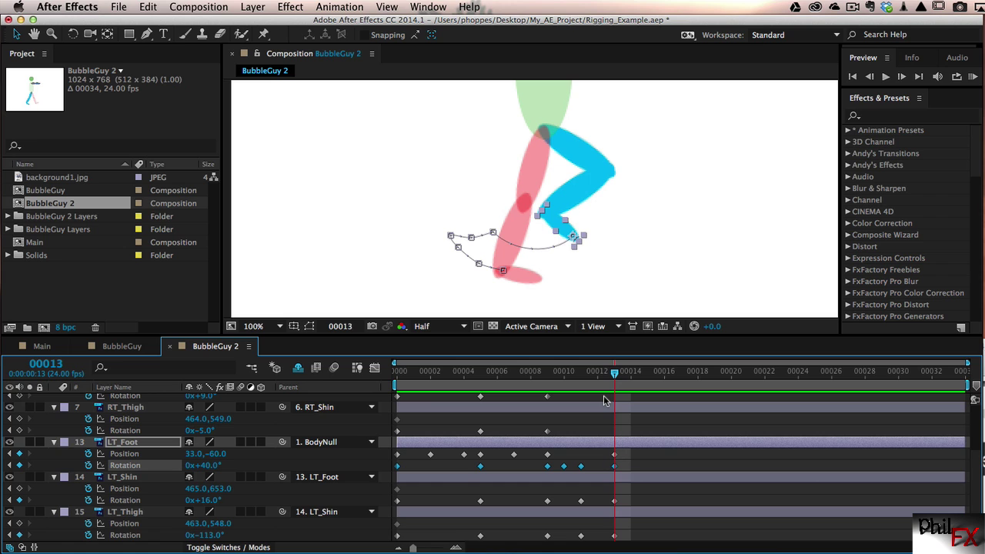
pyautogui.moveTo(616, 377); pyautogui.dragTo(547, 377)
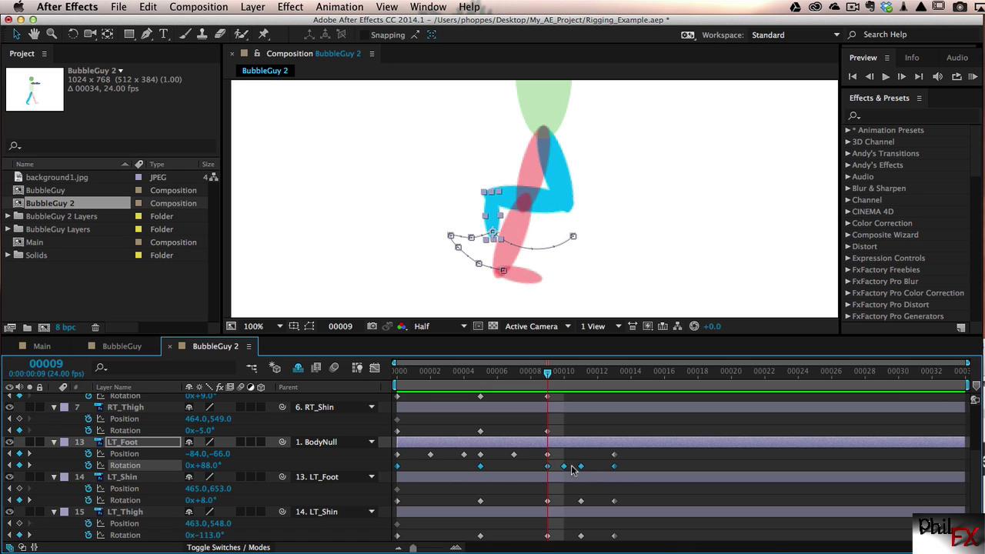
# - Trim the BubbleGuy 2 work area to frames 0 through 13 and play the animation from frame 0
pyautogui.moveTo(547, 375); pyautogui.dragTo(373, 402)
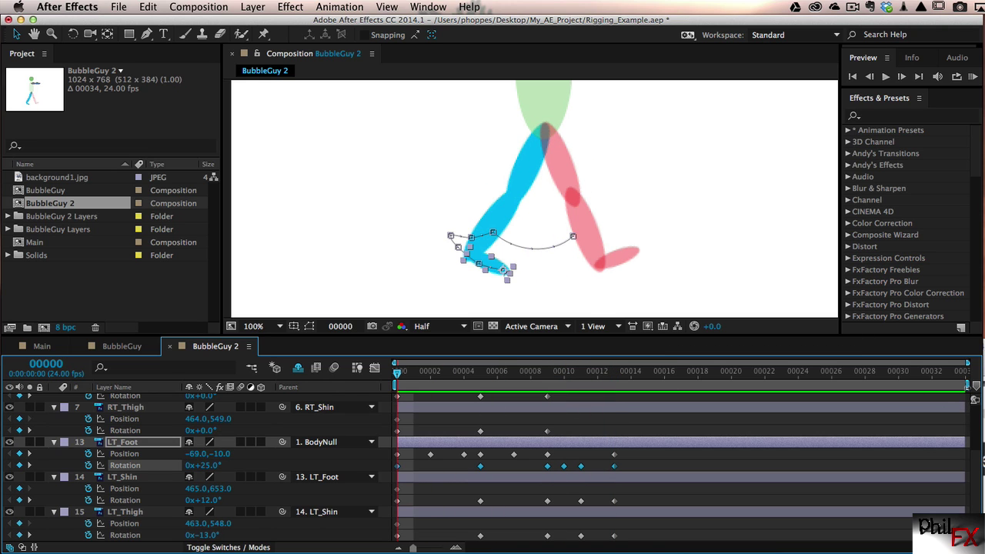
pyautogui.moveTo(967, 382); pyautogui.dragTo(633, 382)
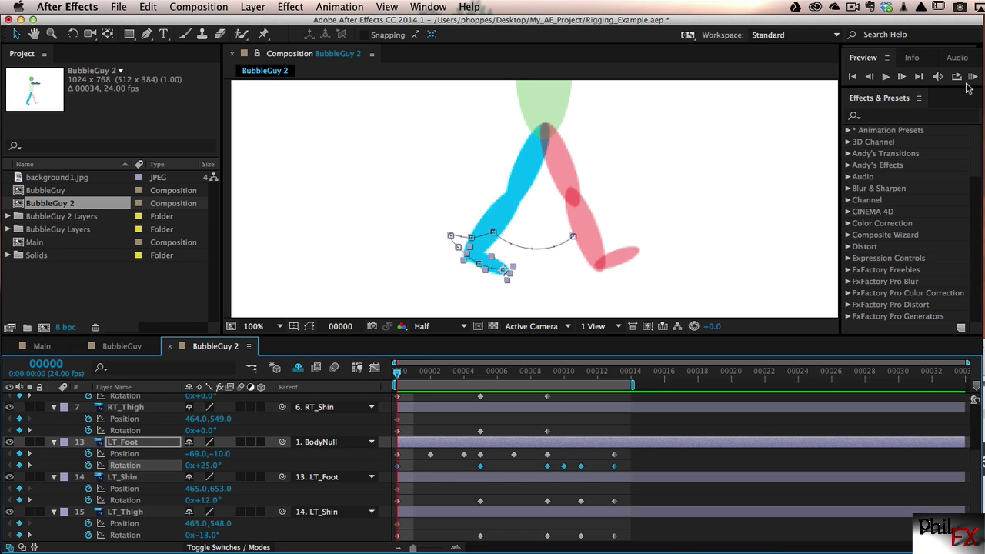
pyautogui.click(886, 78)
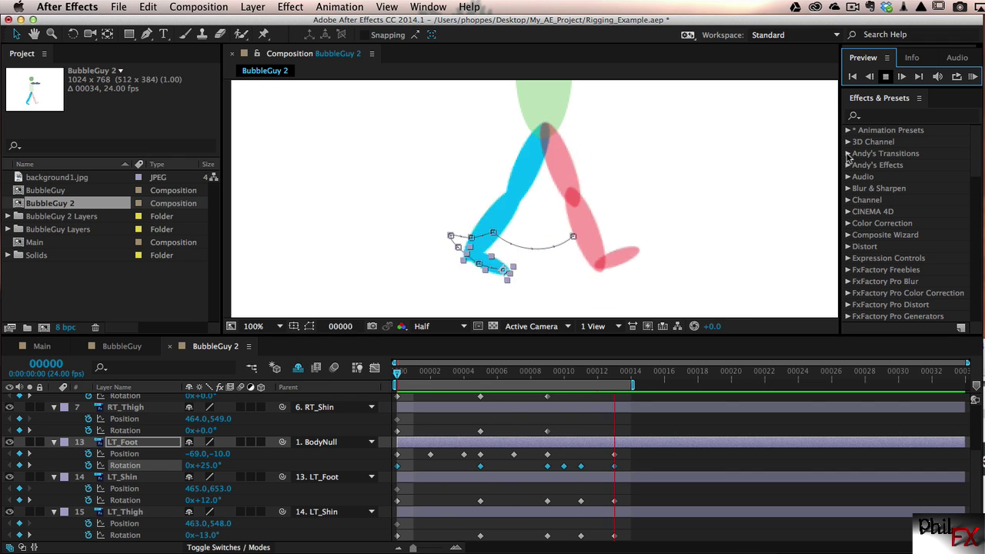
pyautogui.press('space')
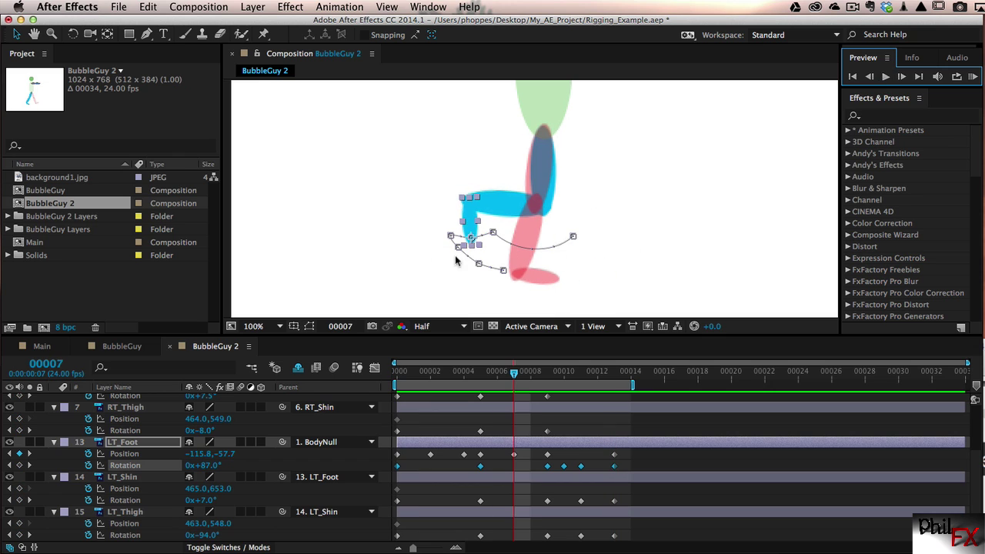
# - In the BubbleGuy composition, reveal the keyframed properties of all layers from RT_Upper_Arm to LT_Thigh, and deselect the layers
pyautogui.click(125, 347)
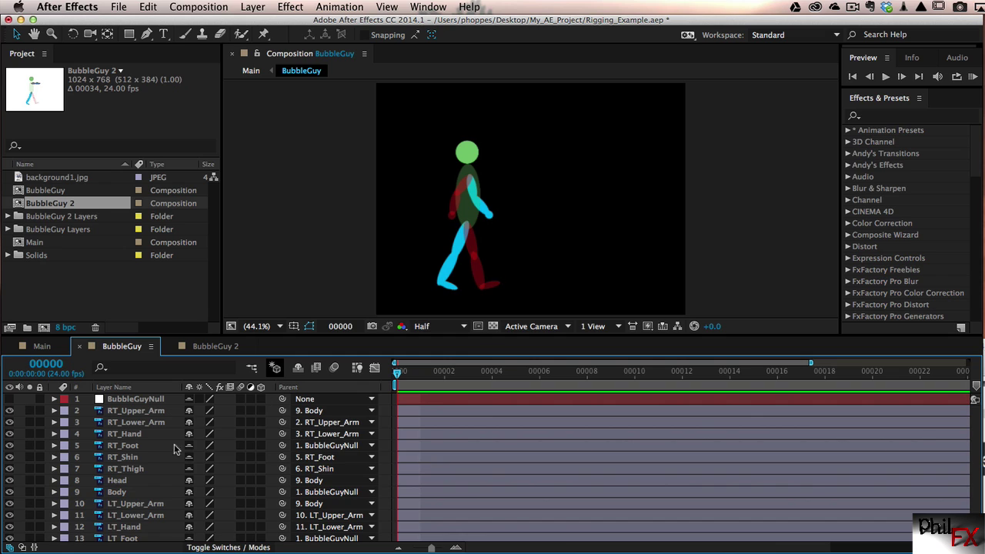
pyautogui.click(136, 412)
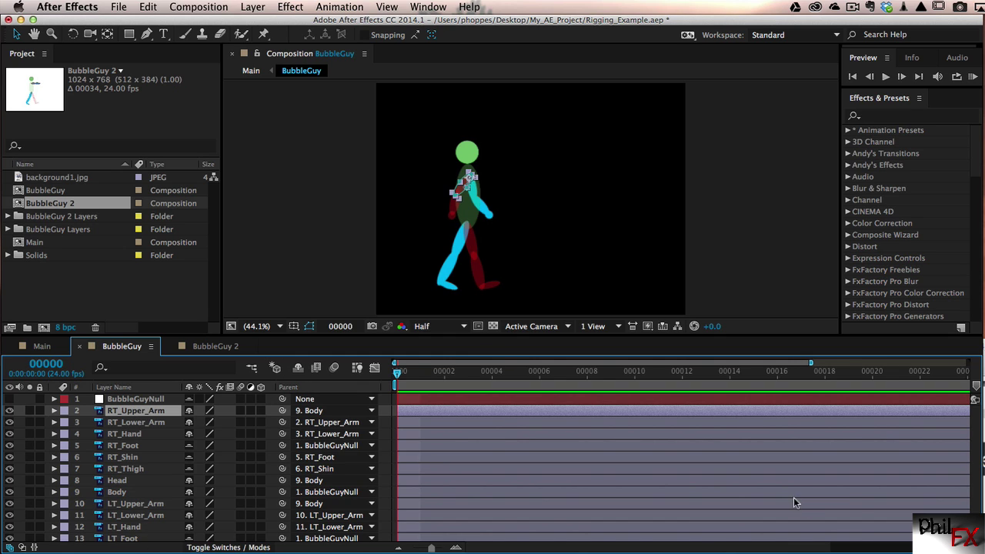
pyautogui.scroll(-1, 977, 444)
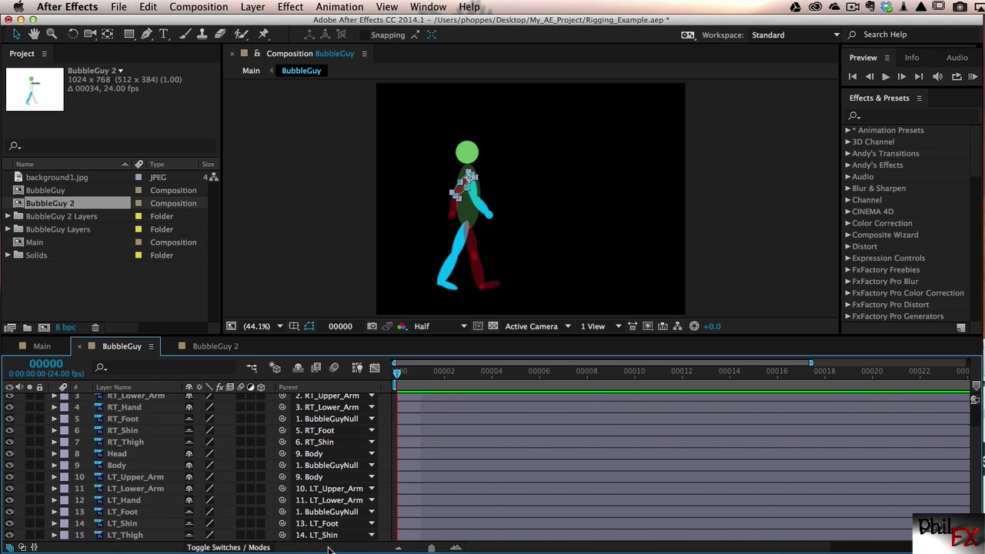
pyautogui.keyDown('shift'); pyautogui.click(132, 537); pyautogui.keyUp('shift')
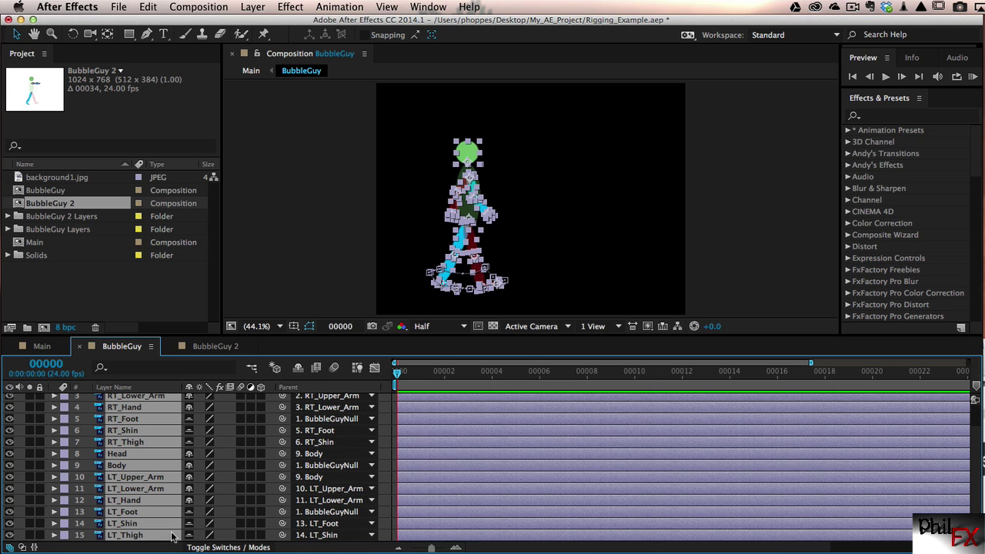
pyautogui.press('u')
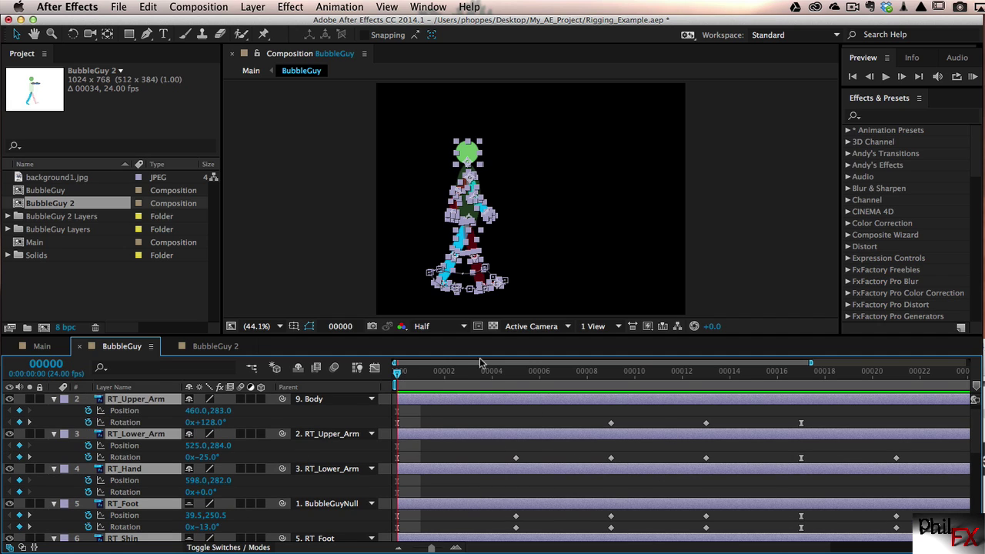
pyautogui.click(583, 255)
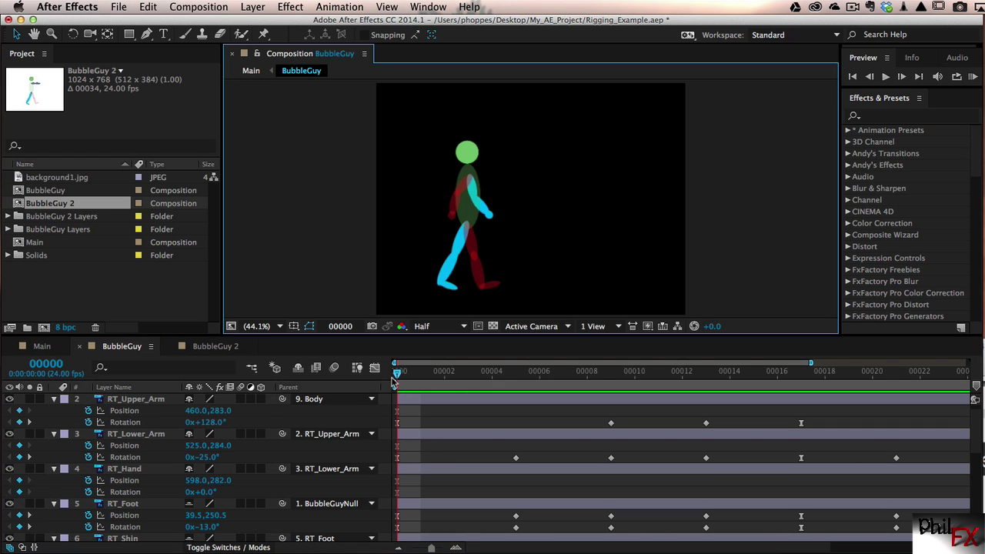
# - Scrub the BubbleGuy walk cycle from frame 0 through the opposite contact pose at frame 17 to frame 32
pyautogui.moveTo(397, 377); pyautogui.dragTo(792, 379)
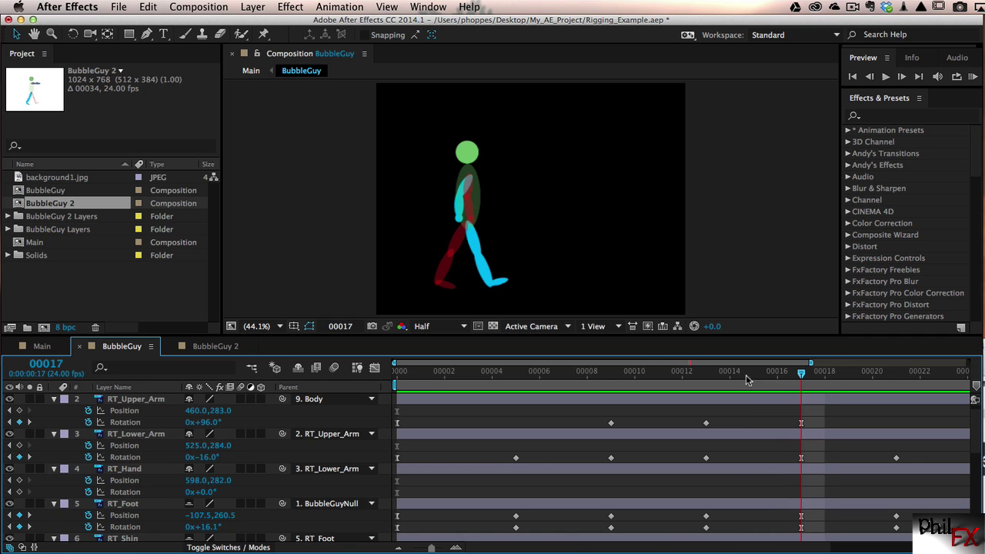
pyautogui.hscroll(5, 770, 462)
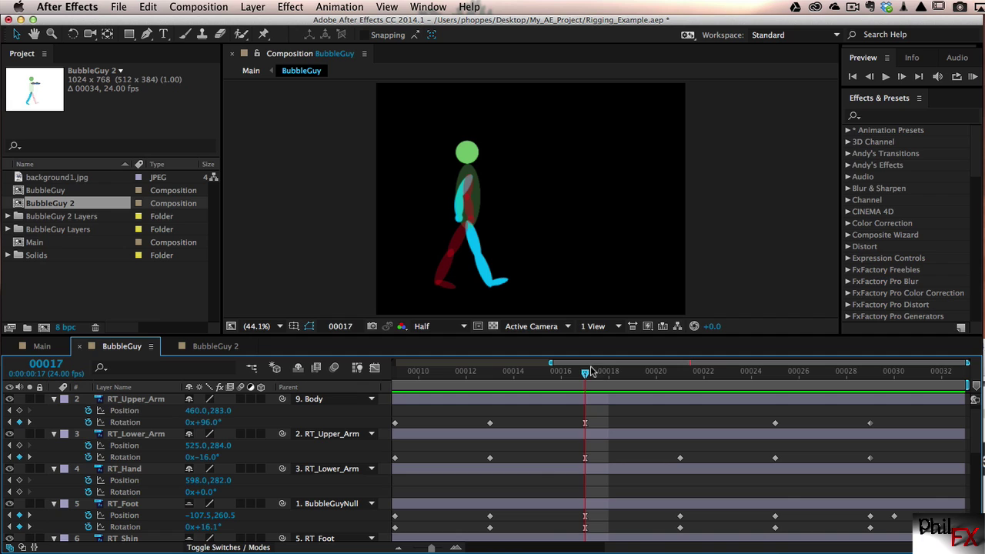
pyautogui.moveTo(589, 375); pyautogui.dragTo(950, 423)
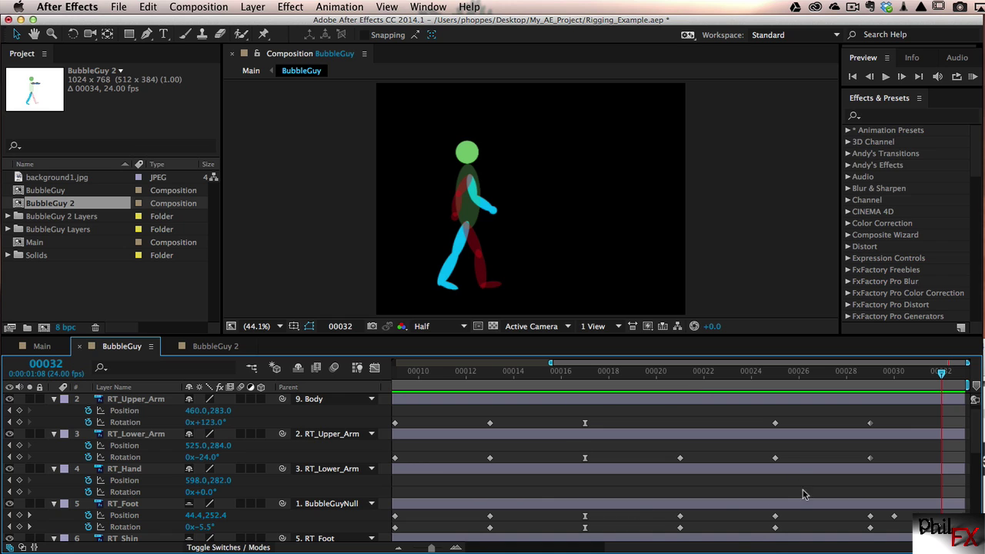
# - Extend the BubbleGuy 2 work area back to the composition's end and scrub to frame 33
pyautogui.click(214, 347)
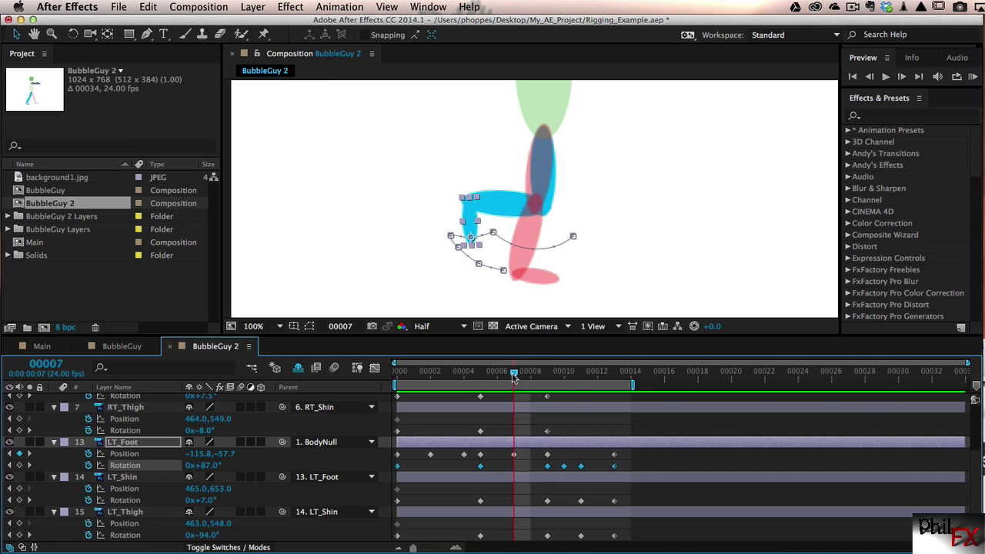
pyautogui.moveTo(633, 384); pyautogui.dragTo(966, 388)
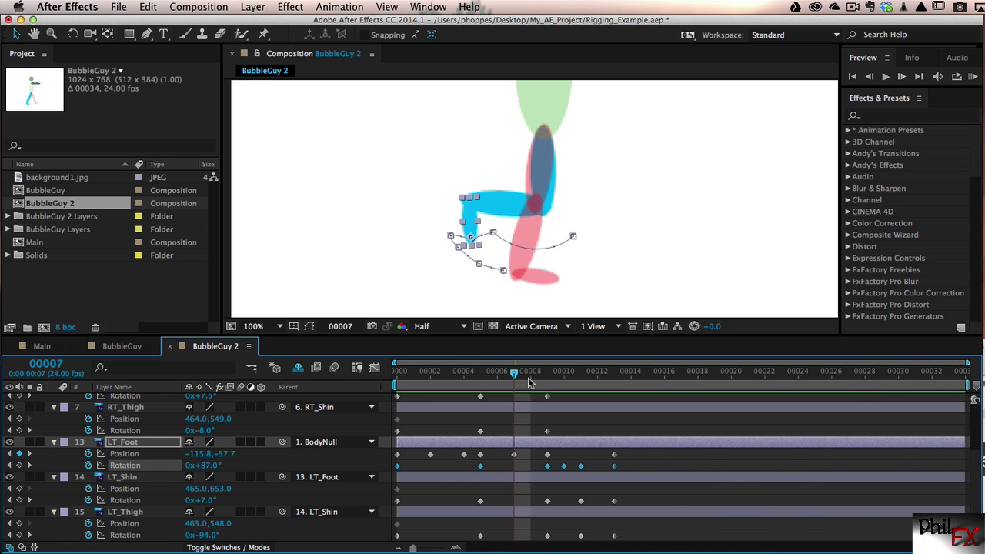
pyautogui.moveTo(514, 375); pyautogui.dragTo(943, 379)
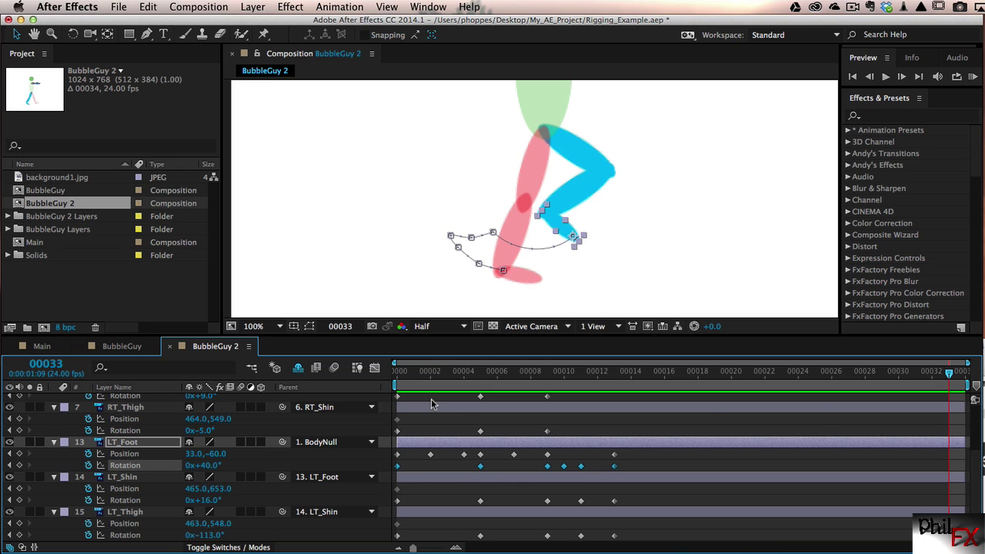
# - Return to the BubbleGuy composition and examine the arm and leg layers' keyframes across the finished walk cycle
pyautogui.click(129, 346)
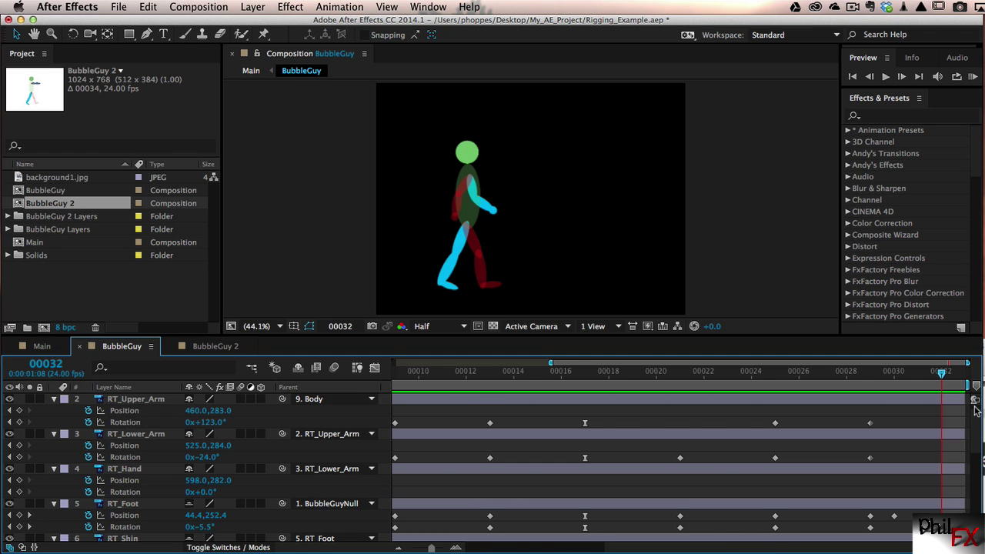
pyautogui.scroll(-5, 975, 470)
pyautogui.scroll(2, 980, 458)
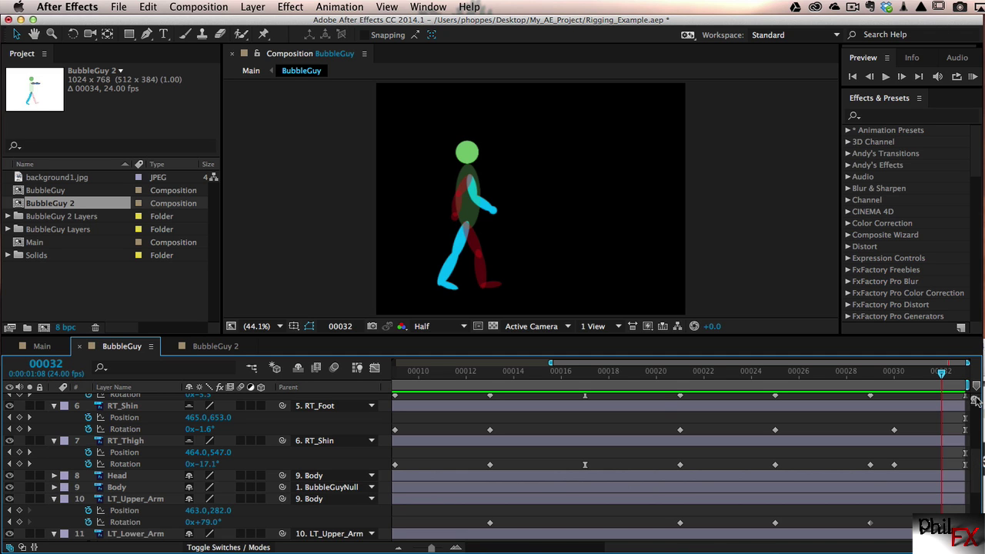
pyautogui.scroll(5, 975, 423)
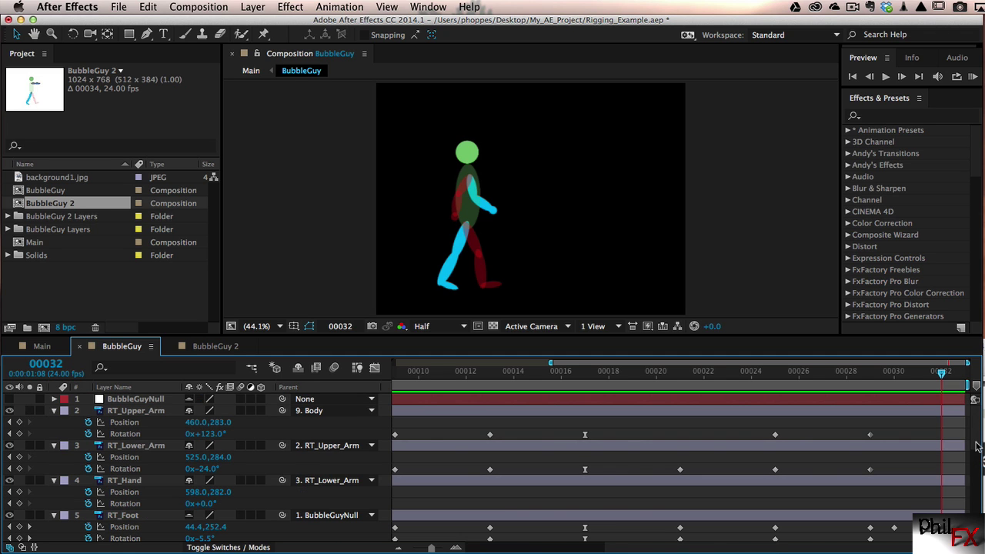
# - Review the Position and Rotation keyframes of the layers from RT_Upper_Arm to LT_Thigh, from frame 0 to the composition's end
pyautogui.scroll(-4, 976, 420)
pyautogui.scroll(4, 977, 420)
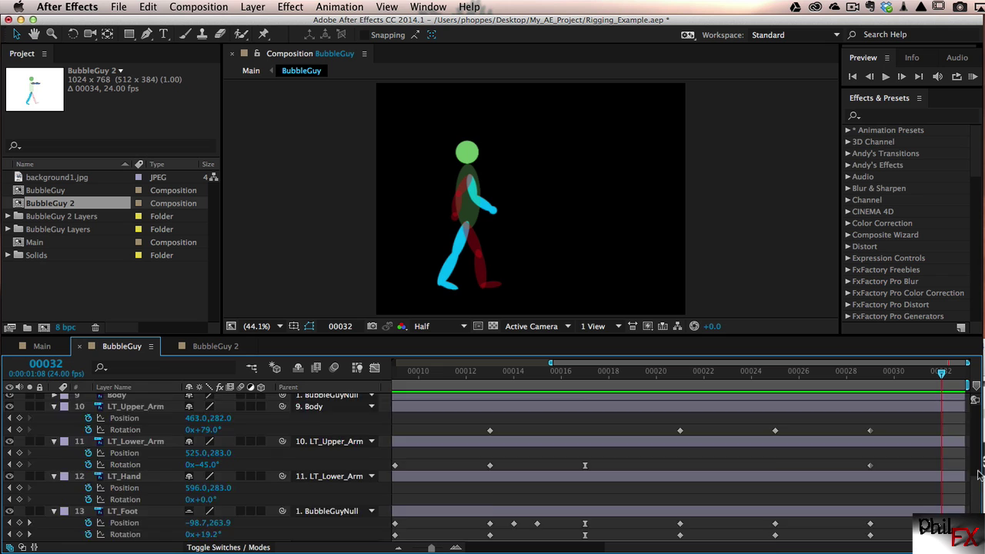
pyautogui.scroll(-6, 977, 420)
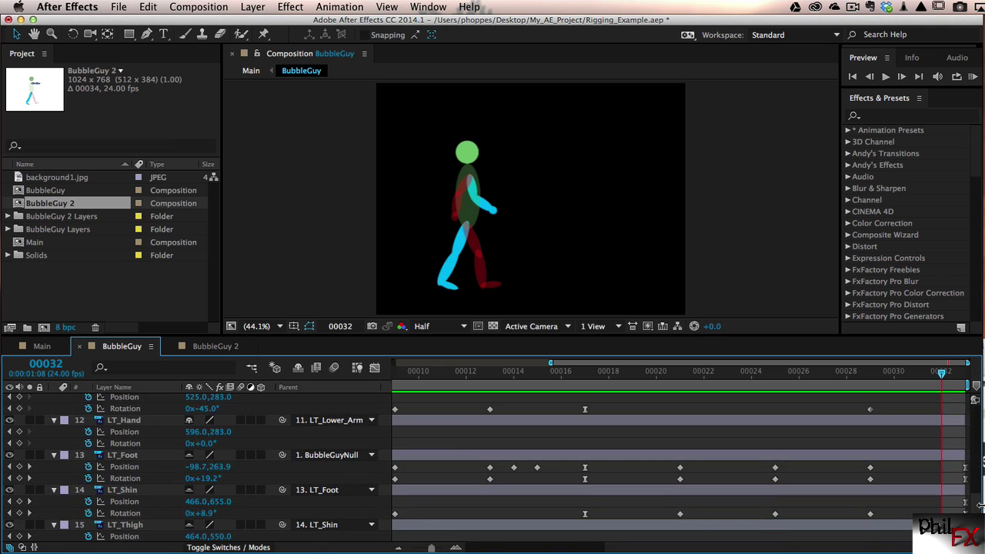
pyautogui.scroll(6, 978, 417)
pyautogui.scroll(-5, 978, 418)
pyautogui.scroll(5, 977, 414)
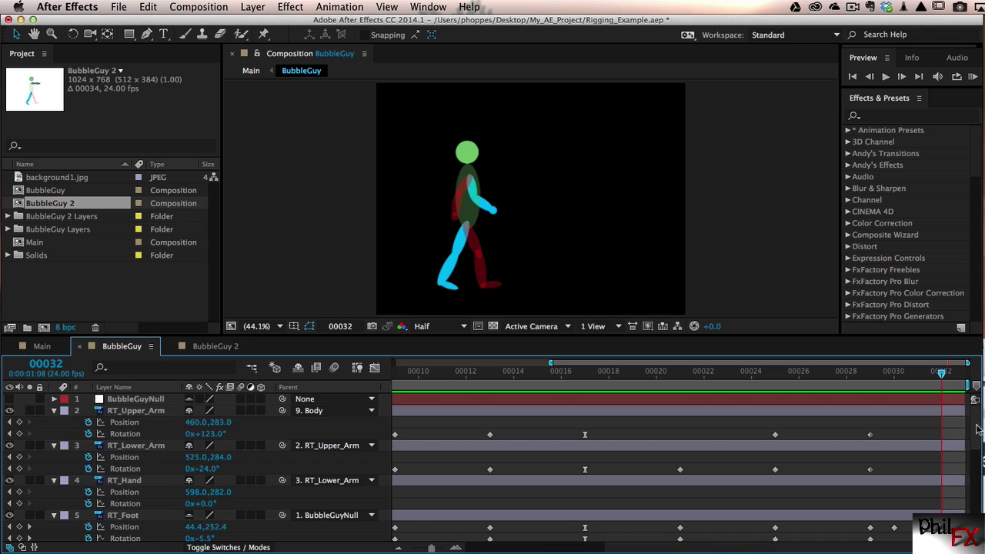
pyautogui.scroll(-4, 978, 436)
pyautogui.scroll(10, 981, 499)
pyautogui.moveTo(660, 549); pyautogui.dragTo(466, 549)
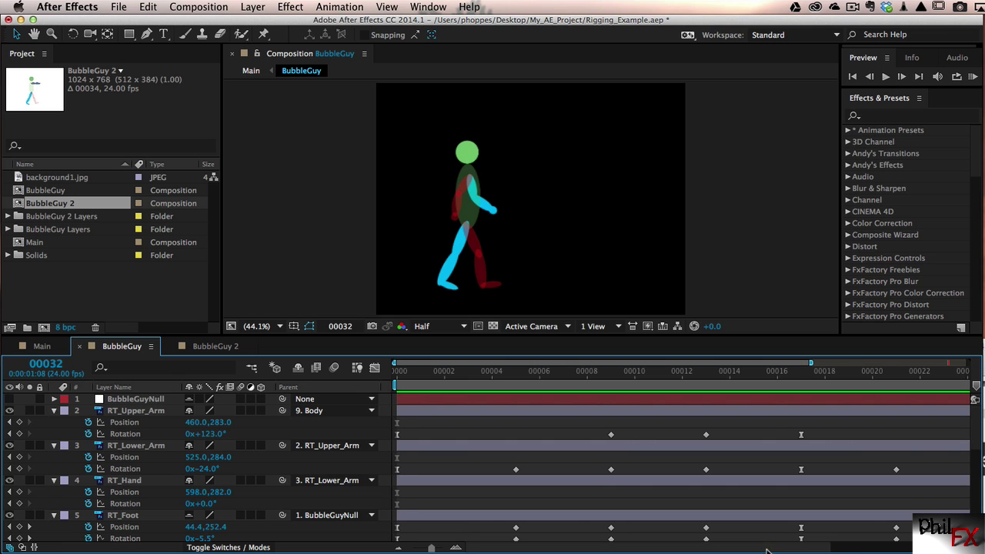
pyautogui.moveTo(777, 548); pyautogui.dragTo(922, 546)
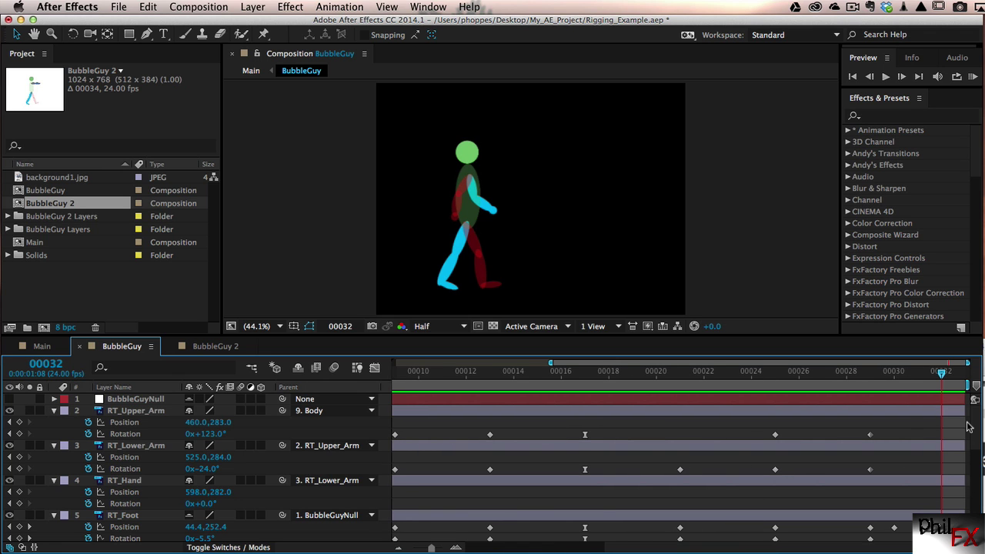
pyautogui.scroll(-10, 976, 437)
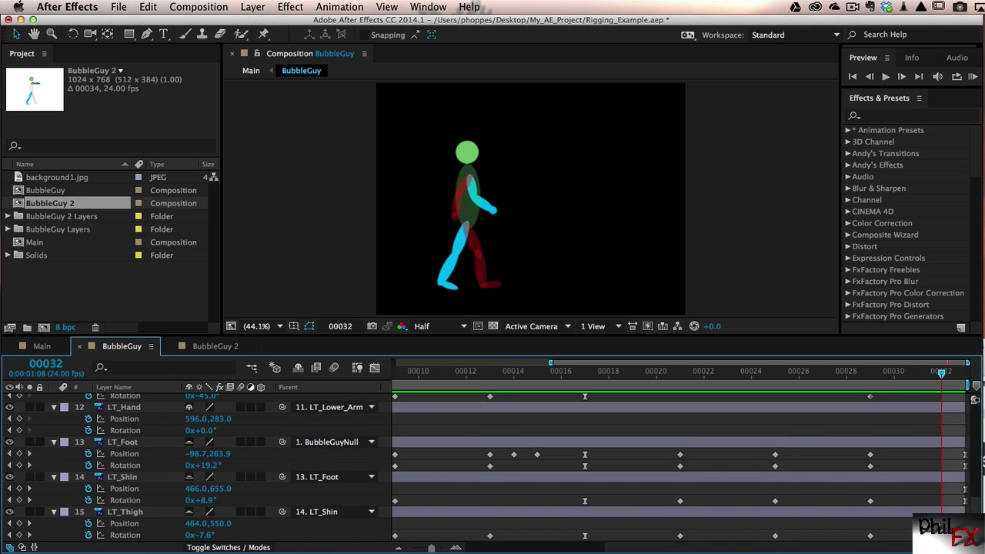
pyautogui.scroll(6, 974, 486)
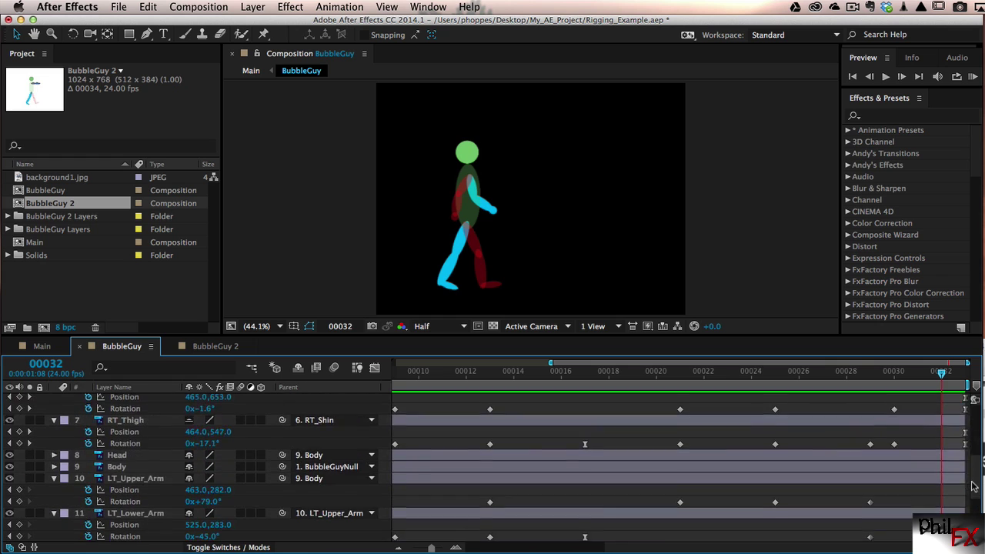
pyautogui.scroll(5, 971, 486)
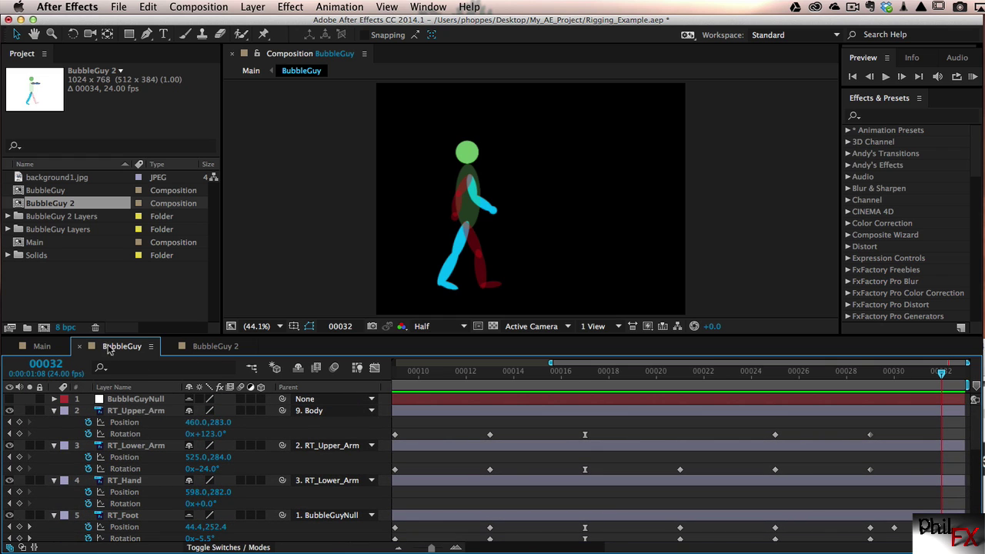
# - Compare the Main and BubbleGuy compositions, scrub BubbleGuy back to frame 22, and view that pose against the forest background in Main
pyautogui.click(46, 347)
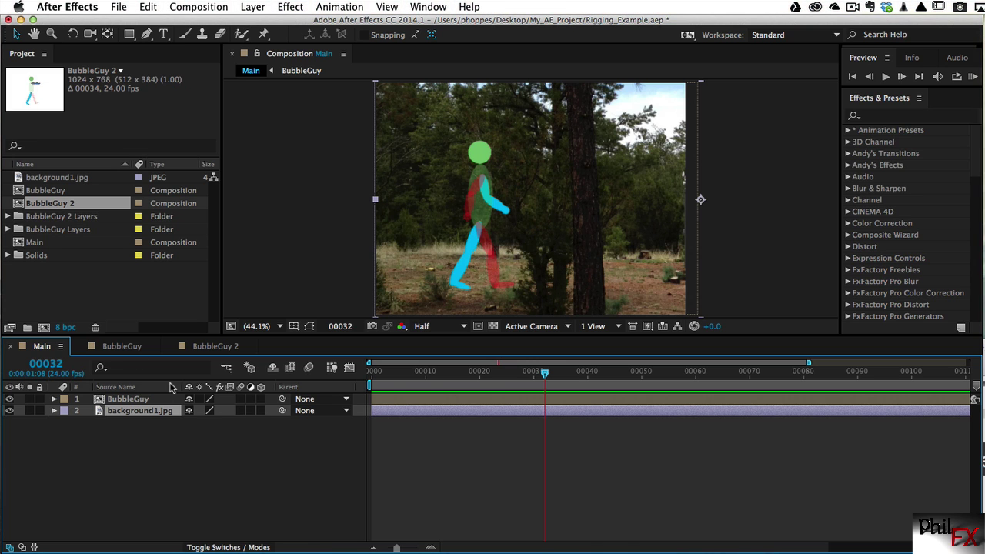
pyautogui.click(120, 347)
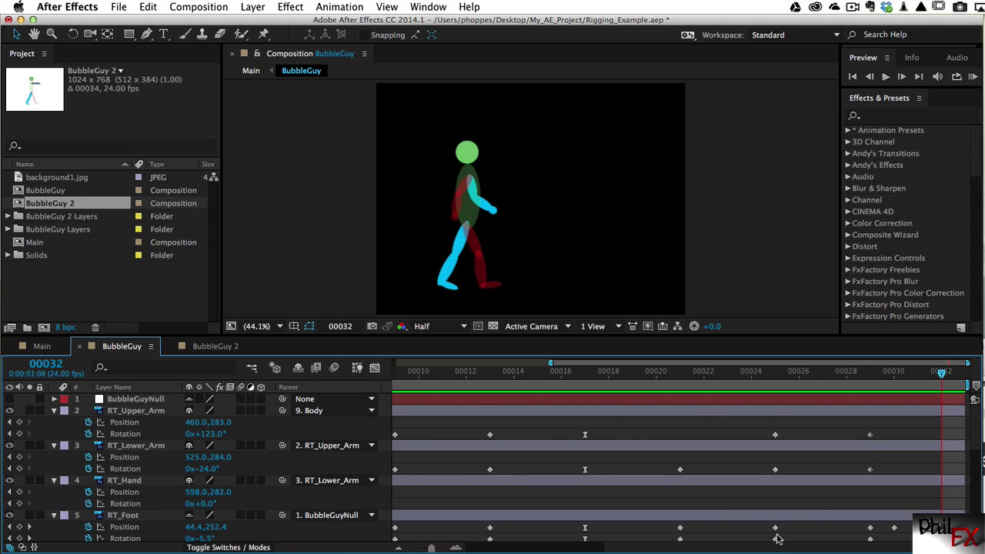
pyautogui.click(931, 377)
pyautogui.moveTo(931, 377); pyautogui.dragTo(895, 403)
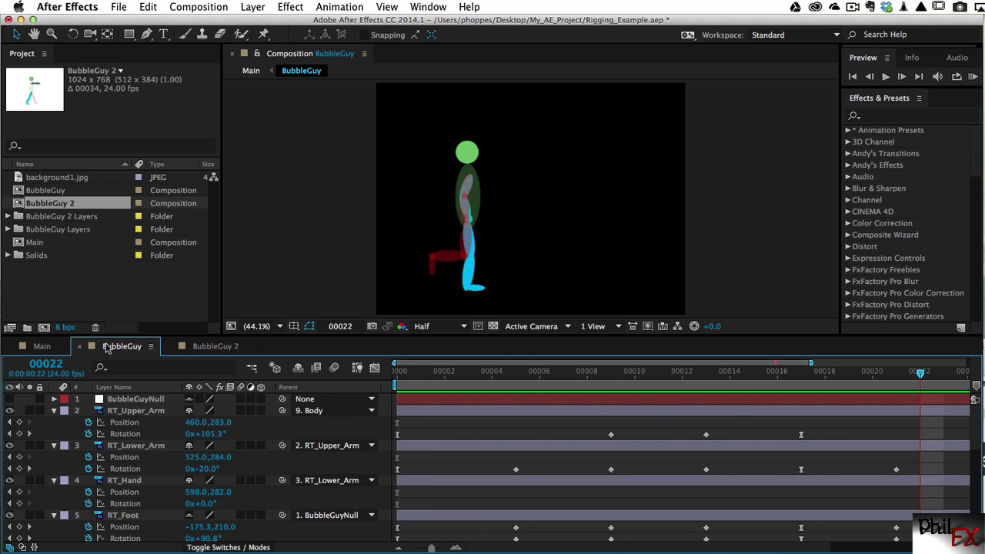
pyautogui.click(42, 346)
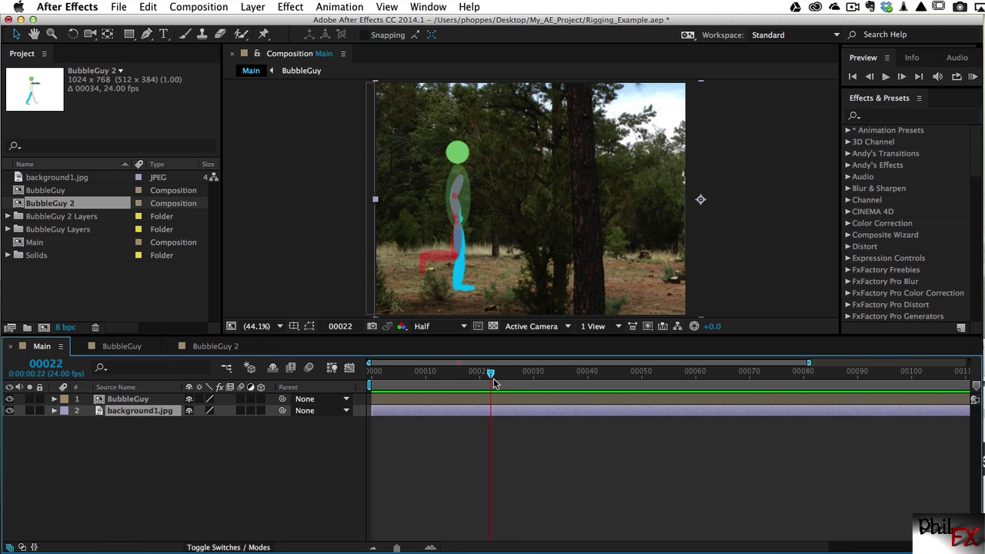